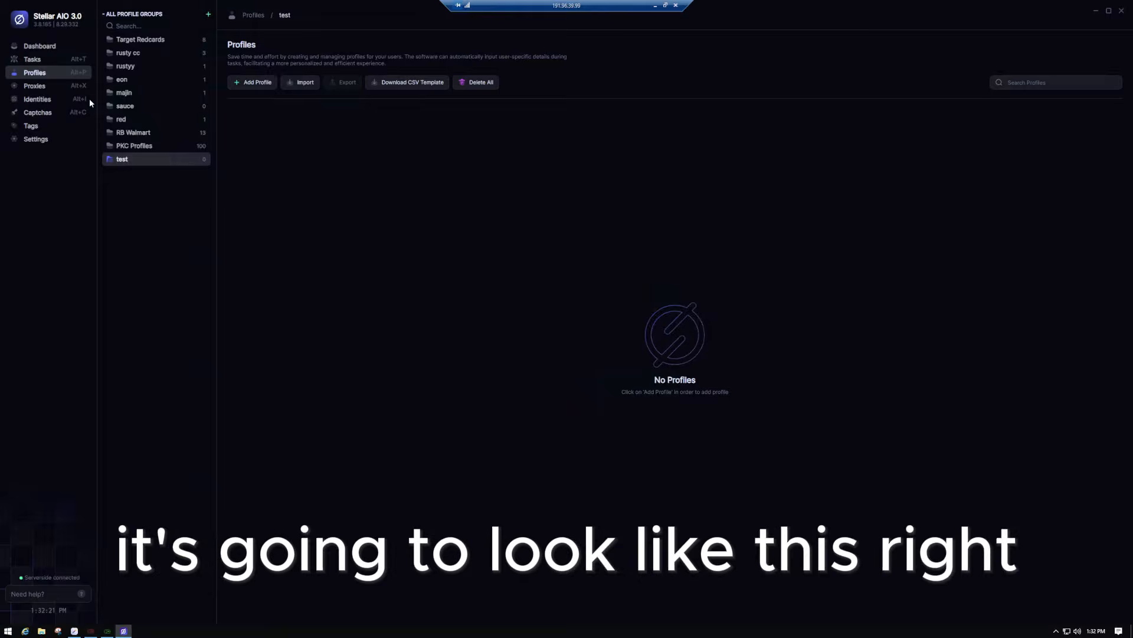
- Go to Tasks, show the PokemonCenter 'test' group's 100 tasks, and open its options menu
{"action": "left_click", "coordinate": [31, 61]}
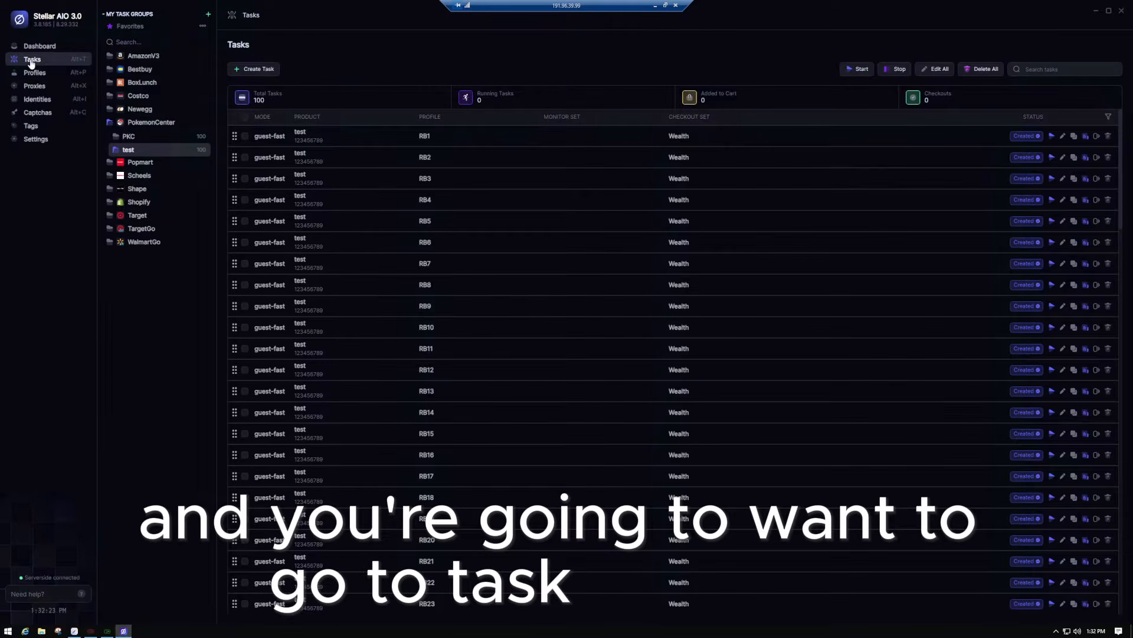
{"action": "left_click", "coordinate": [150, 151]}
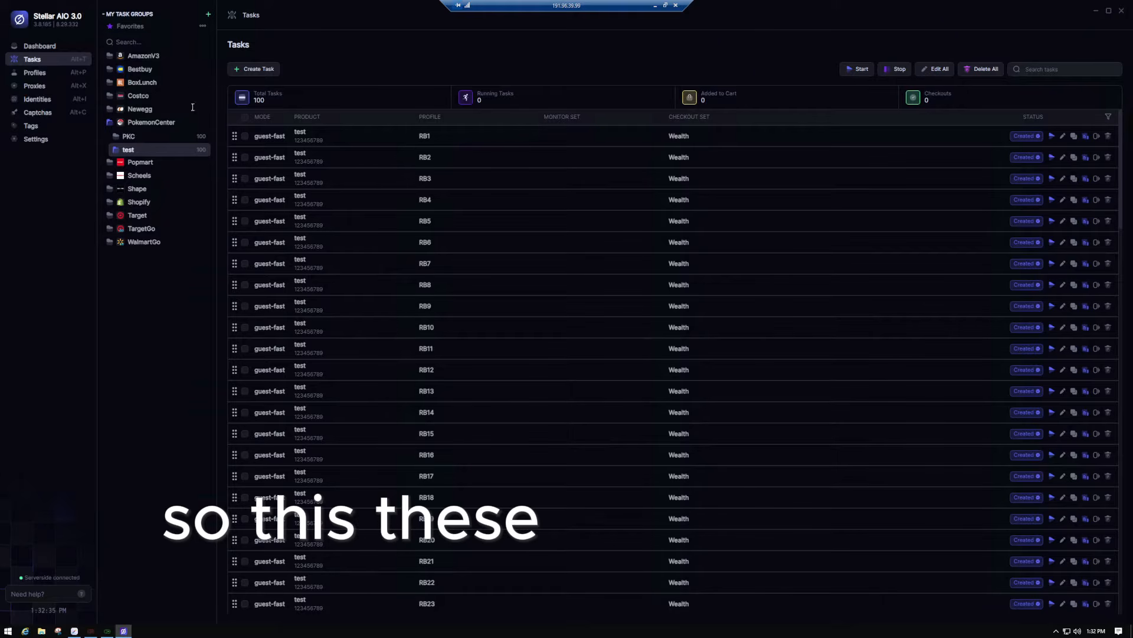
{"action": "left_click", "coordinate": [134, 137]}
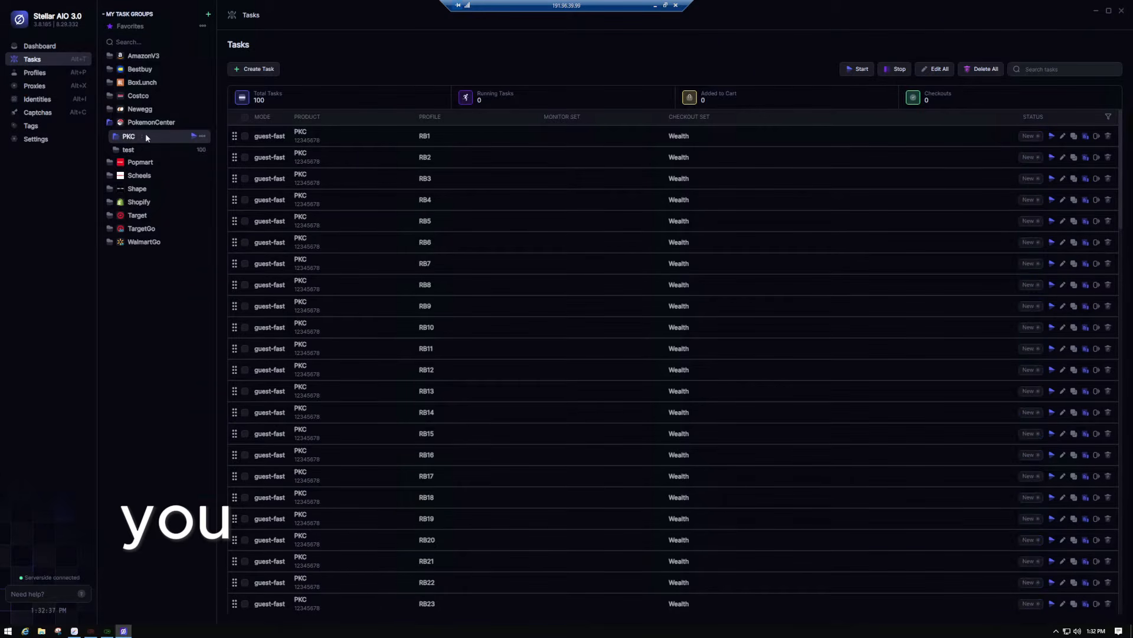
{"action": "left_click", "coordinate": [139, 146]}
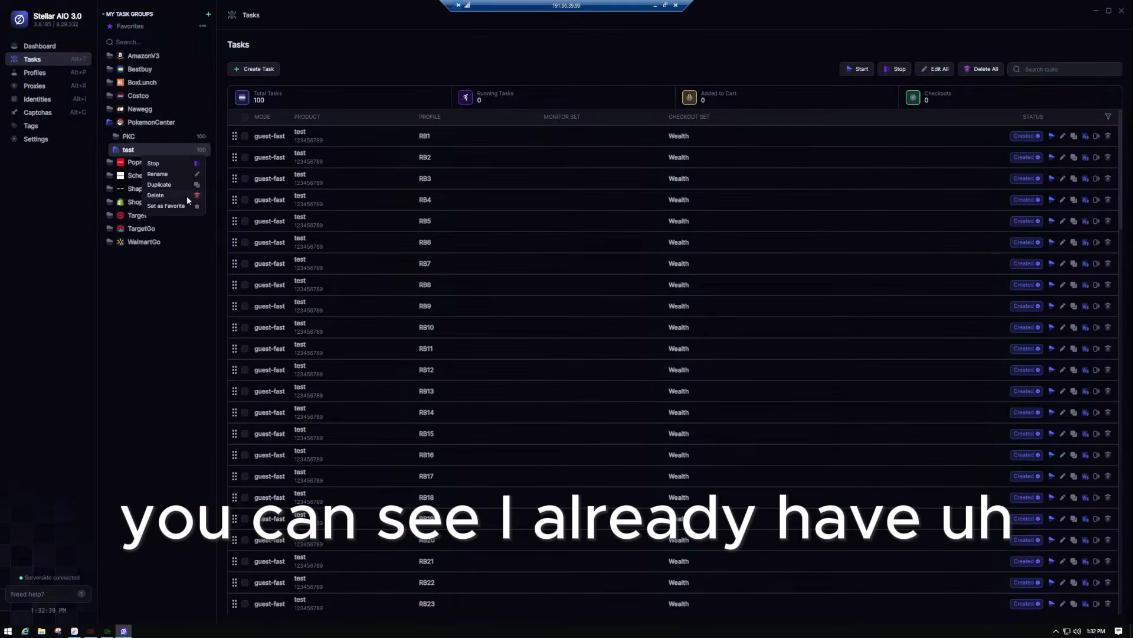
- Delete the 'test' task group and its 100 tasks, then re-expand PokemonCenter
{"action": "left_click", "coordinate": [187, 195]}
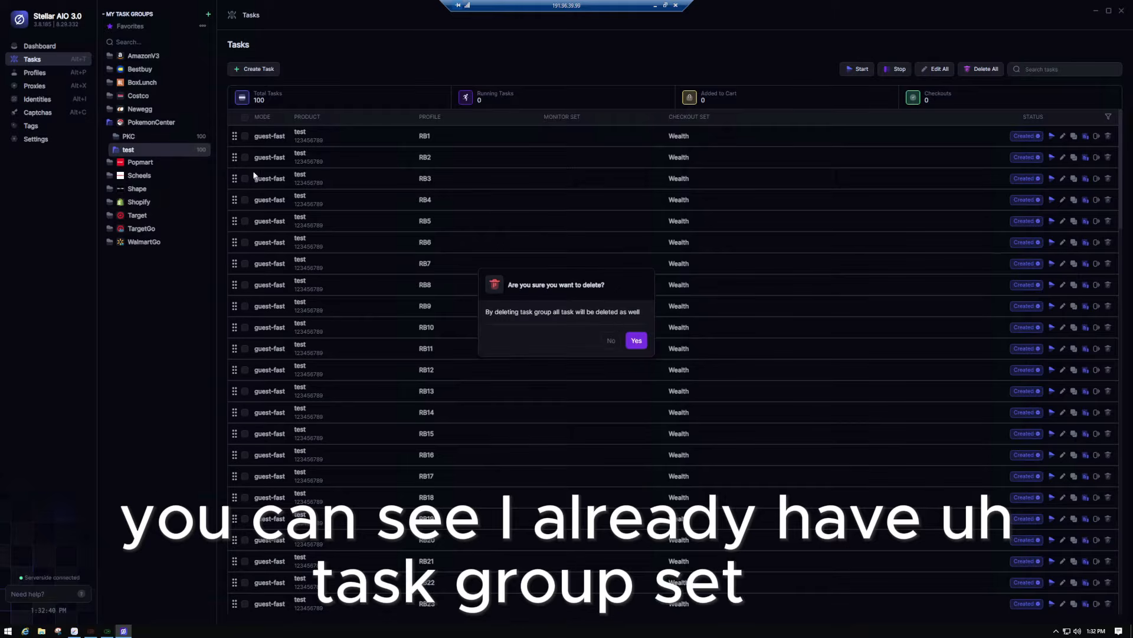
{"action": "left_click", "coordinate": [646, 340]}
{"action": "left_click", "coordinate": [153, 122]}
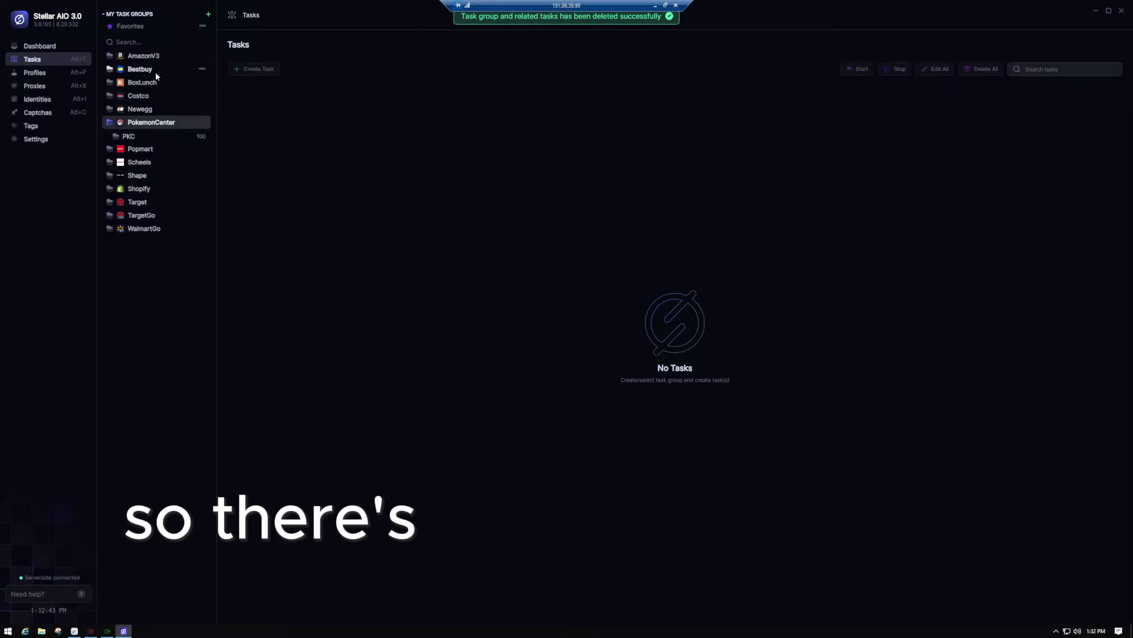
{"action": "left_click", "coordinate": [150, 122]}
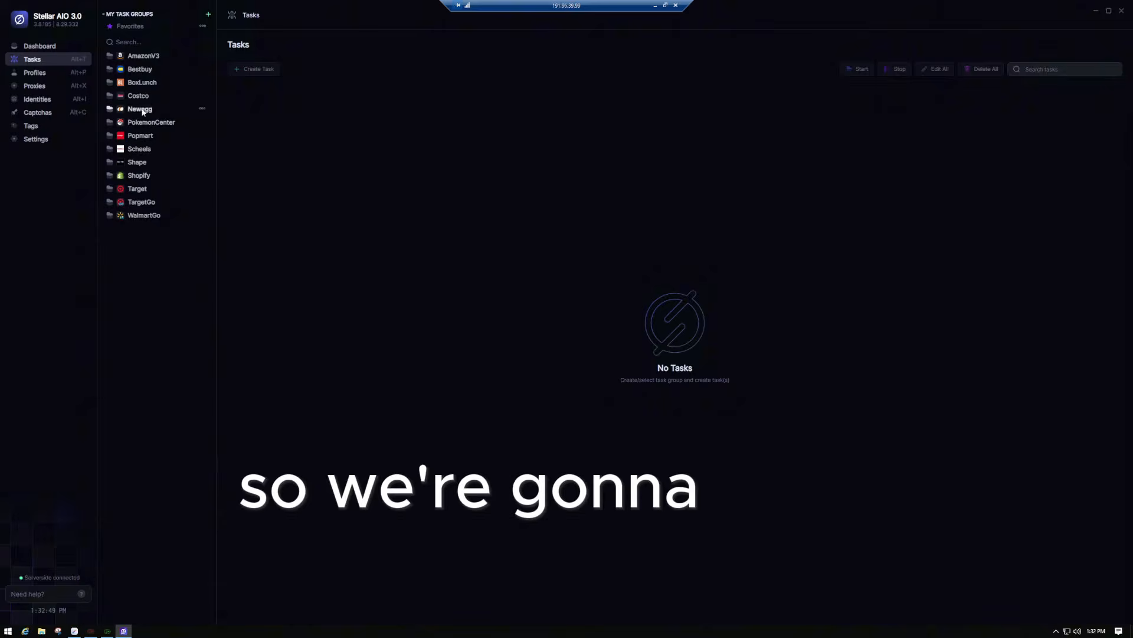
{"action": "left_click", "coordinate": [147, 123]}
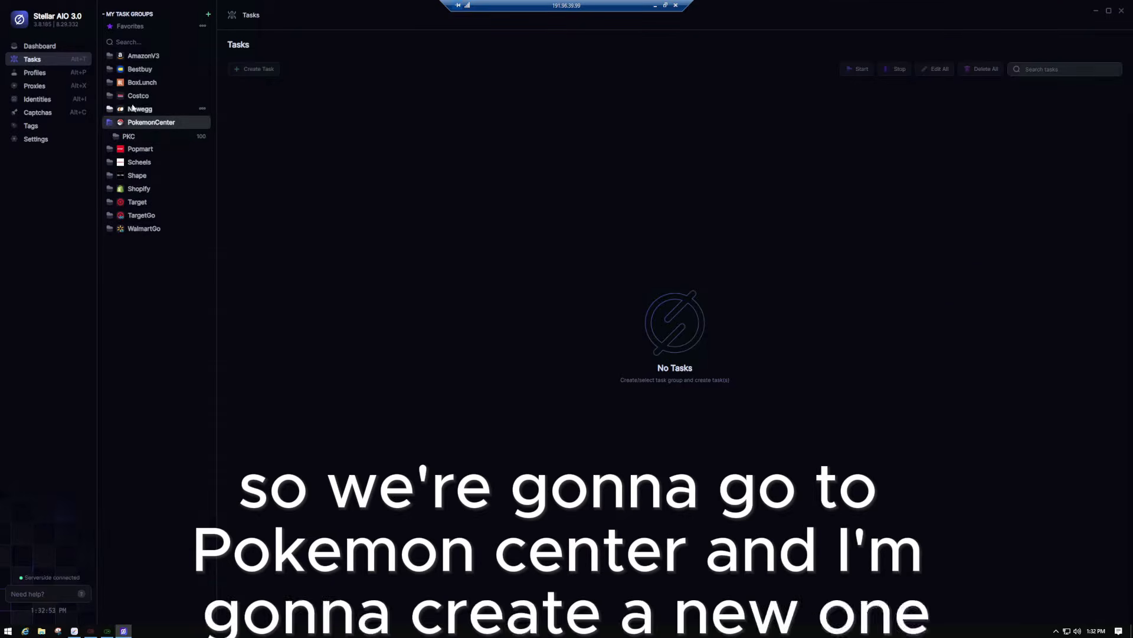
- Add a task group named 'test' for the first Pokemon Center site
{"action": "left_click", "coordinate": [208, 14]}
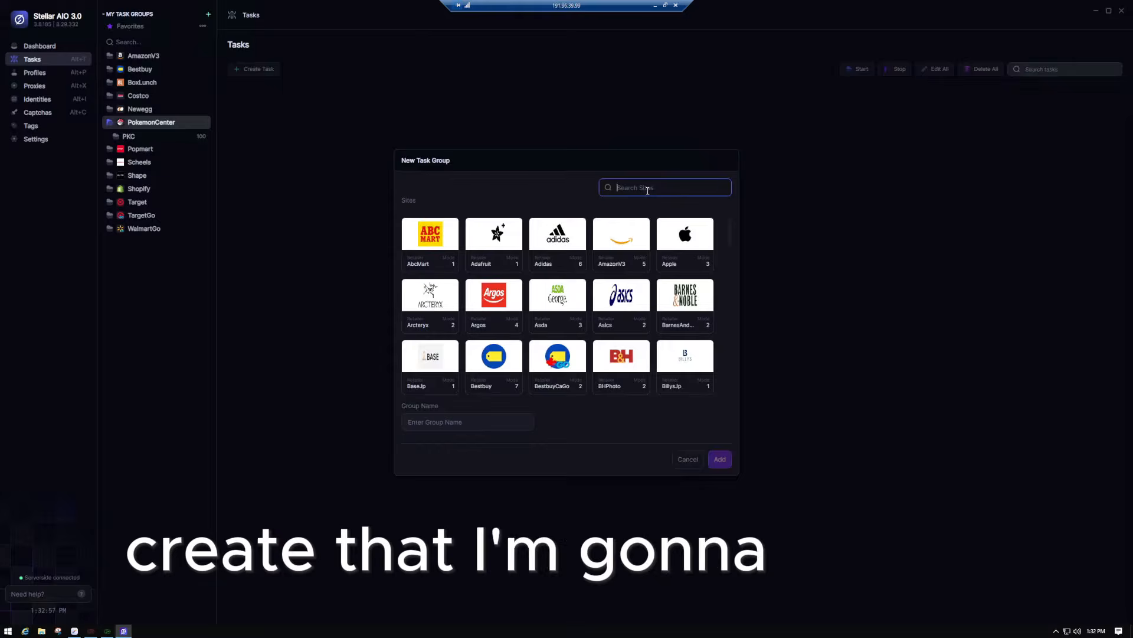
{"action": "type", "text": "PO"}
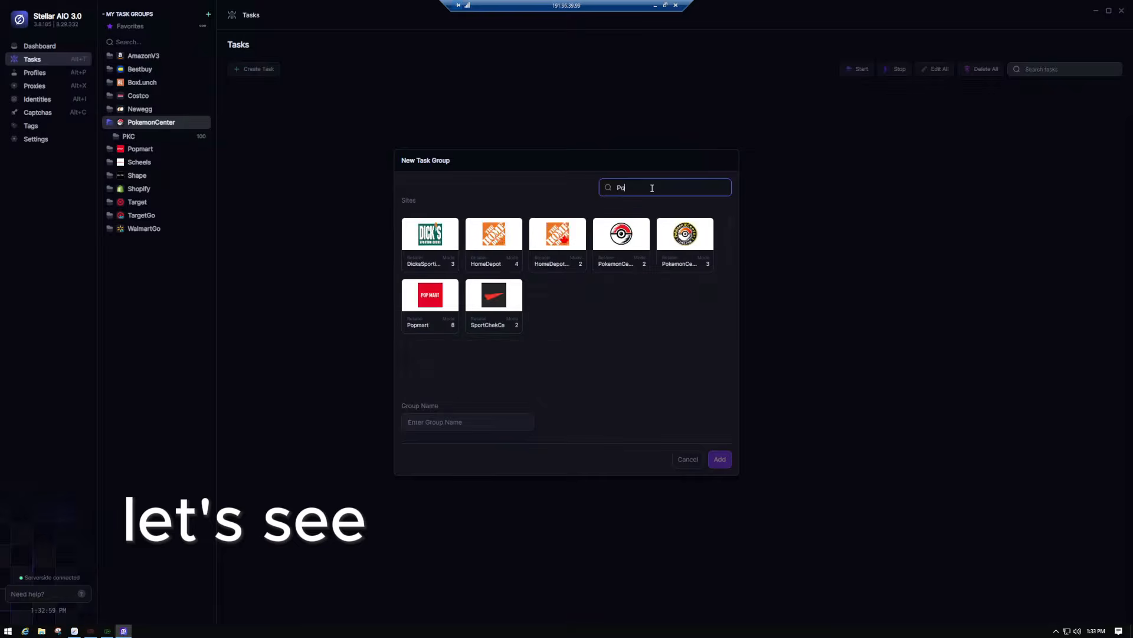
{"action": "type", "text": "kem"}
{"action": "left_click", "coordinate": [430, 248]}
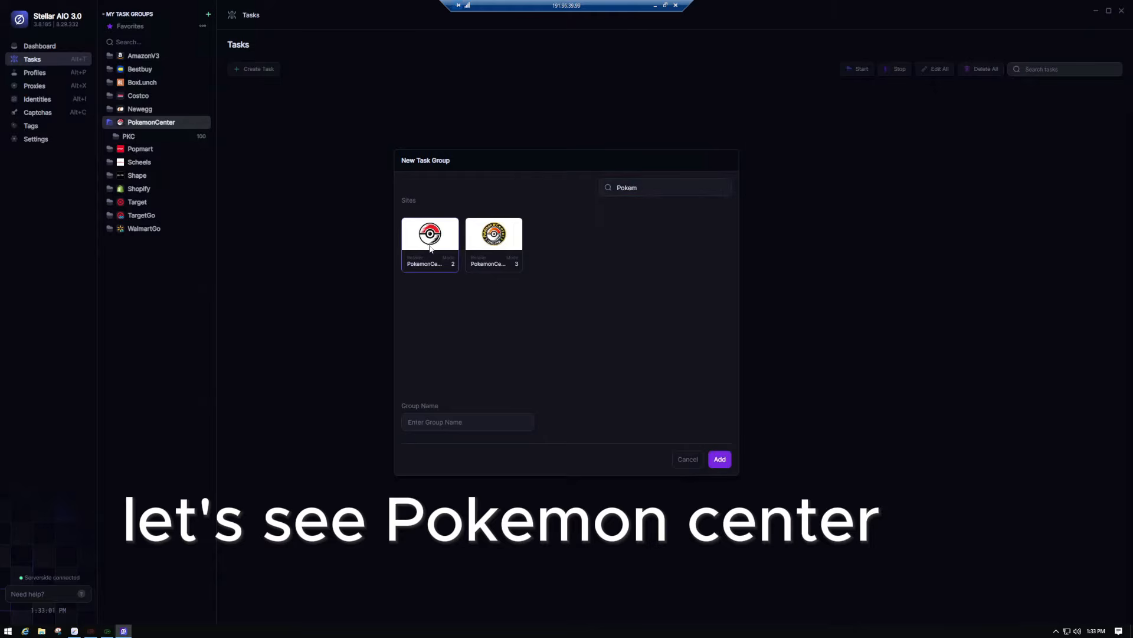
{"action": "left_click", "coordinate": [461, 426]}
{"action": "type", "text": "test"}
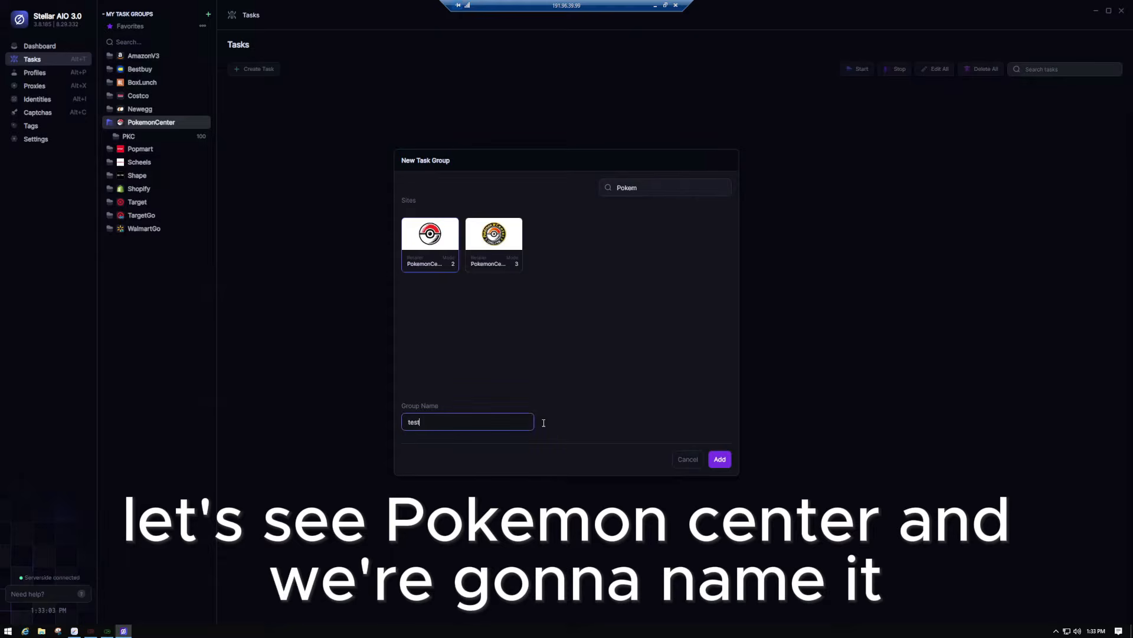
{"action": "left_click", "coordinate": [720, 458]}
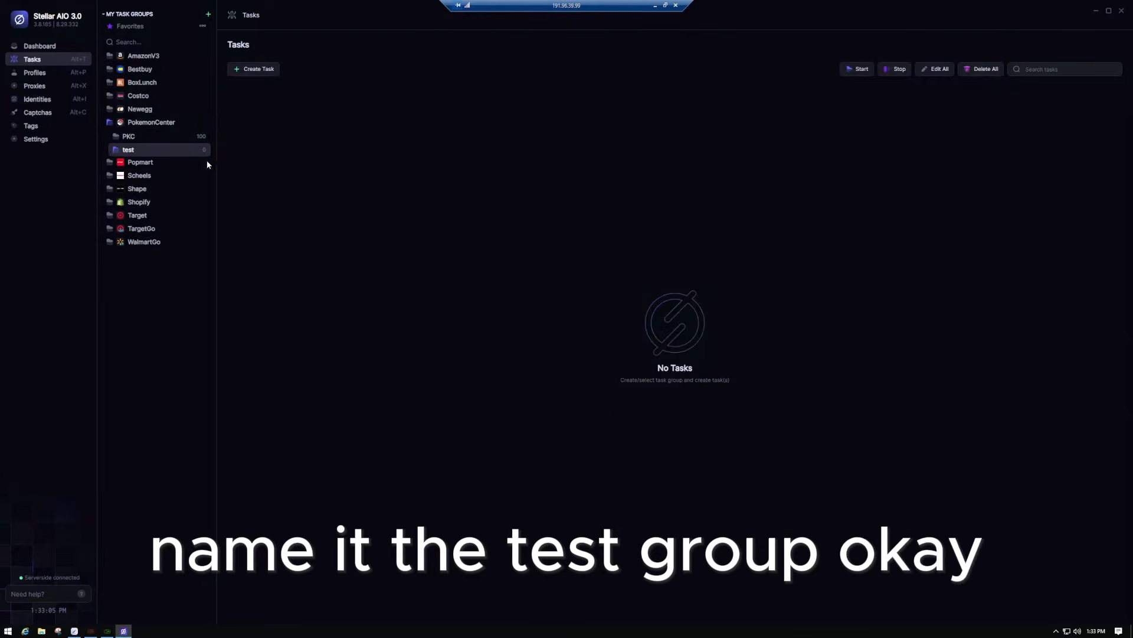
- Start a new task named 'Test' with guest-fast mode
{"action": "left_click", "coordinate": [256, 69]}
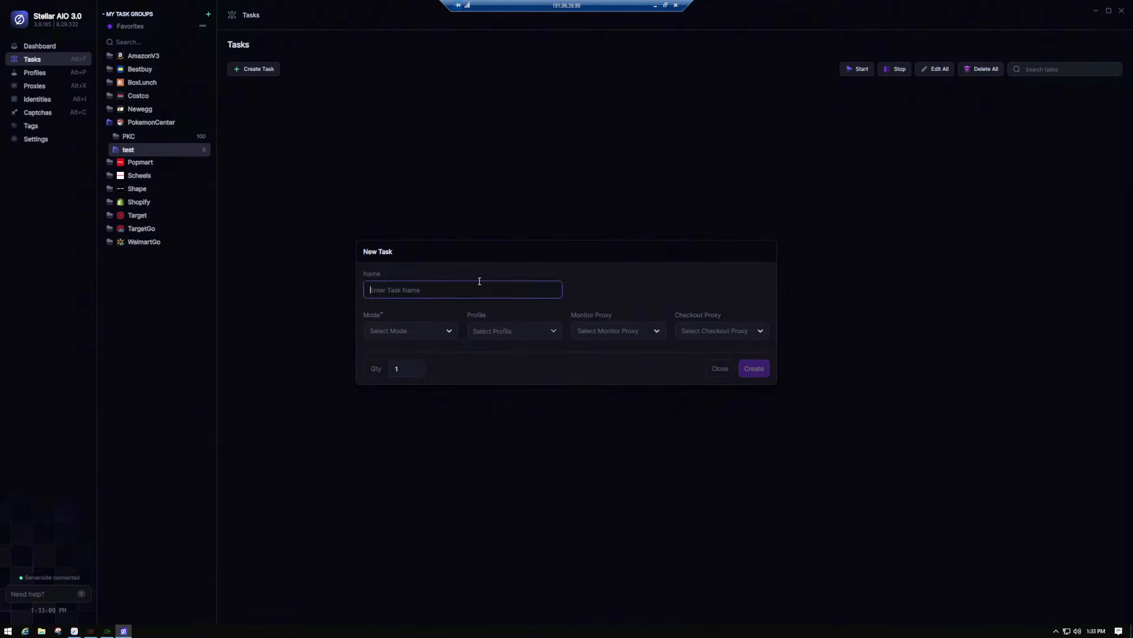
{"action": "type", "text": "Test"}
{"action": "left_click", "coordinate": [438, 332]}
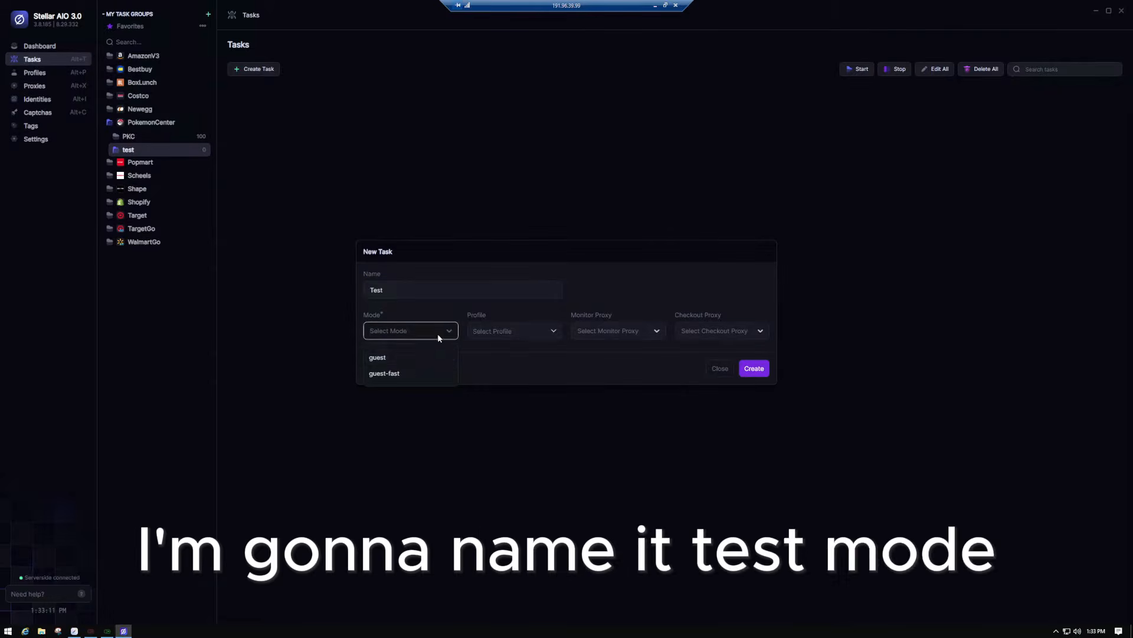
{"action": "left_click", "coordinate": [410, 375]}
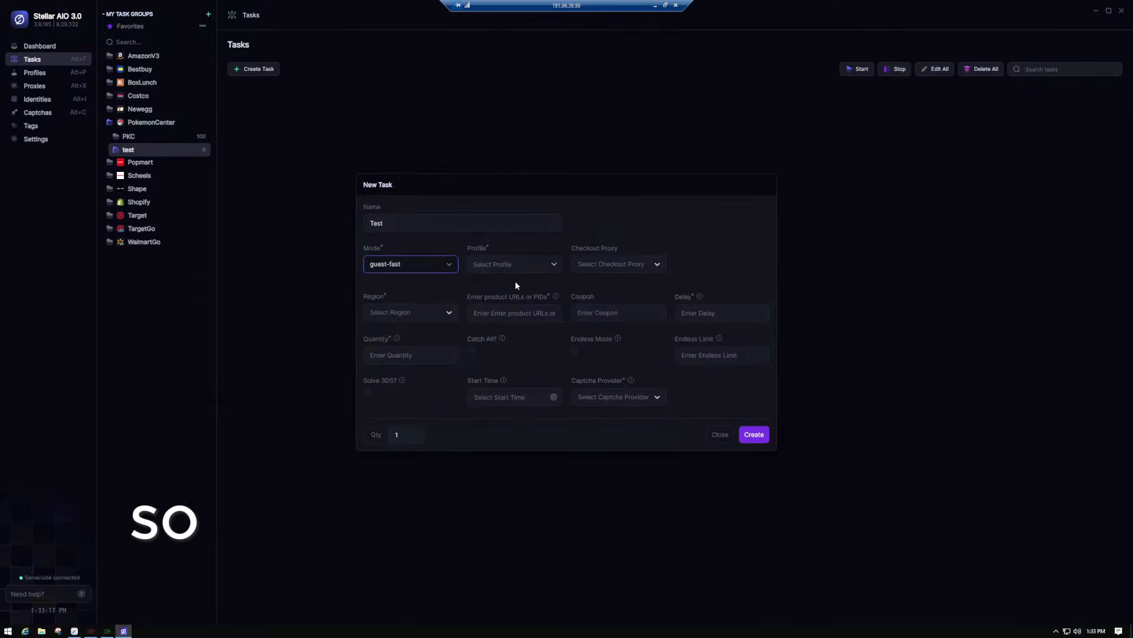
- Assign the PKC Profiles group and the Wealth checkout proxy to the task
{"action": "left_click", "coordinate": [555, 265]}
{"action": "scroll", "coordinate": [526, 312], "scroll_direction": "down", "scroll_amount": 2}
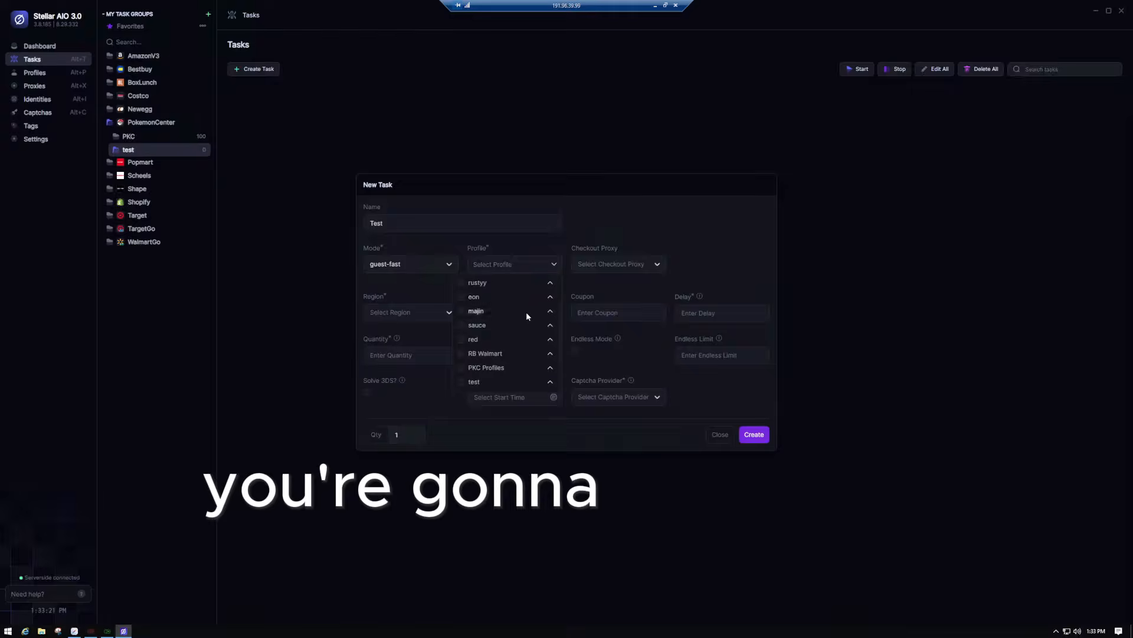
{"action": "scroll", "coordinate": [487, 310], "scroll_direction": "up", "scroll_amount": 2}
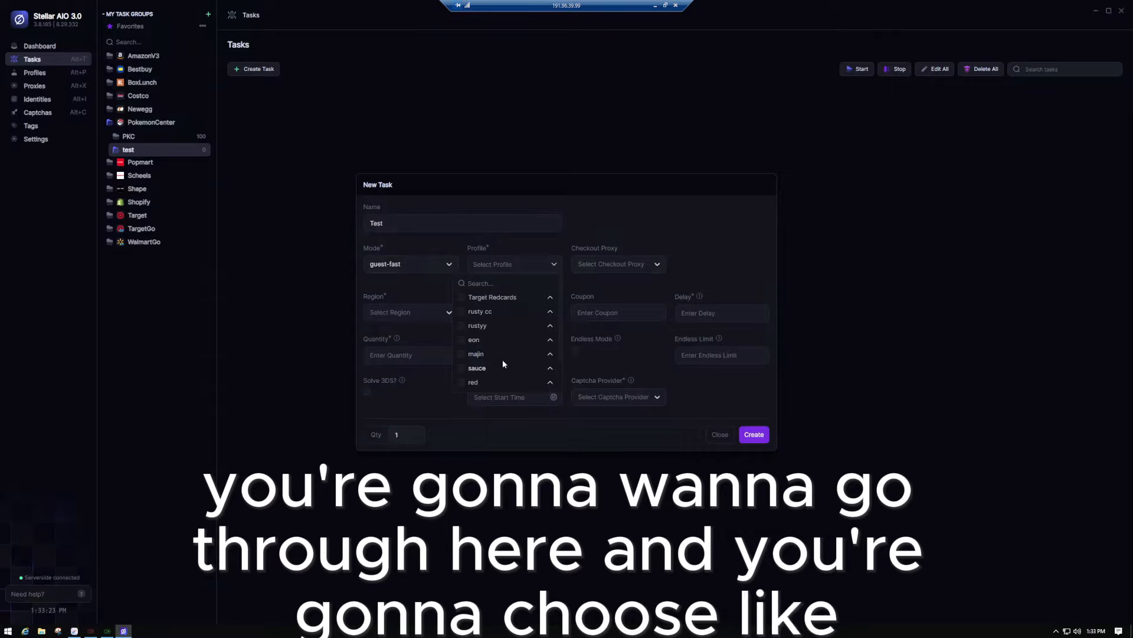
{"action": "scroll", "coordinate": [509, 332], "scroll_direction": "down", "scroll_amount": 2}
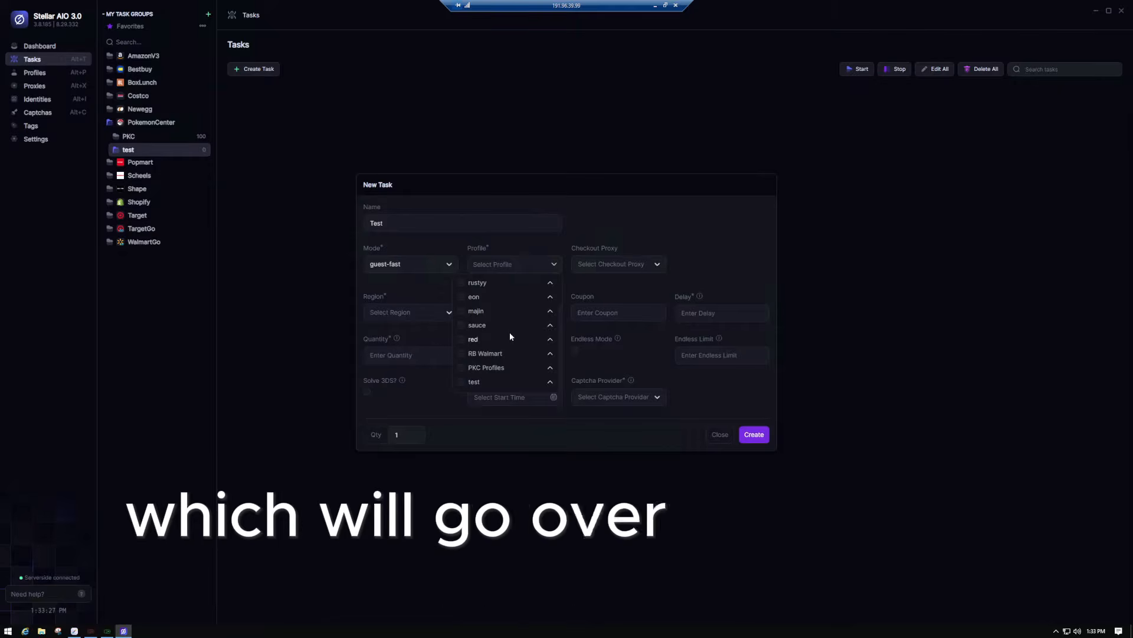
{"action": "left_click", "coordinate": [488, 368]}
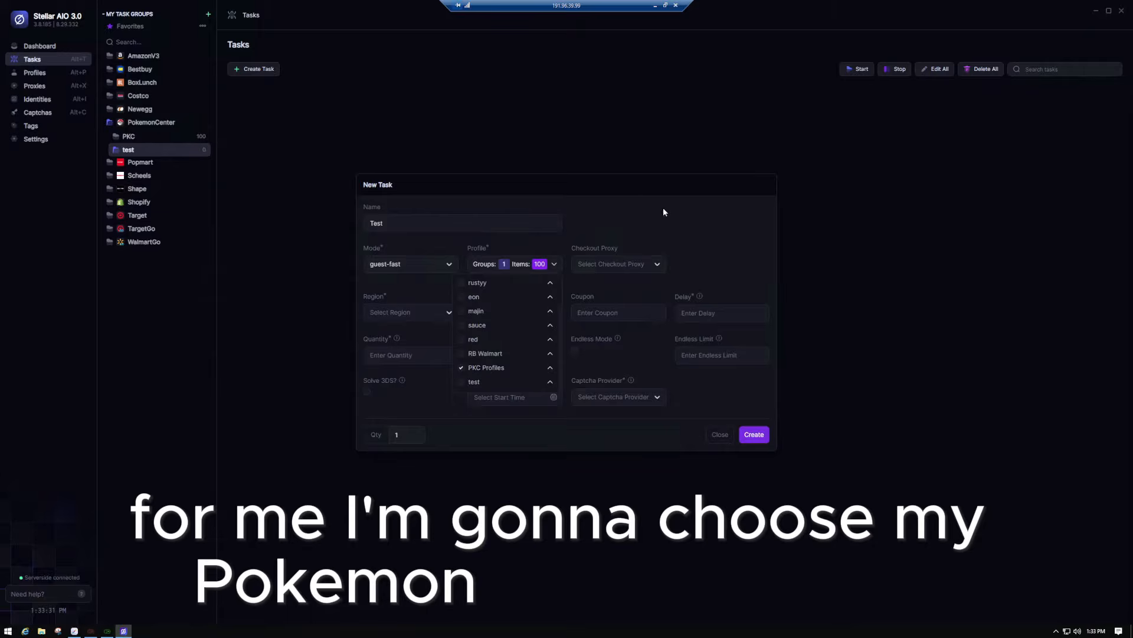
{"action": "left_click", "coordinate": [615, 194]}
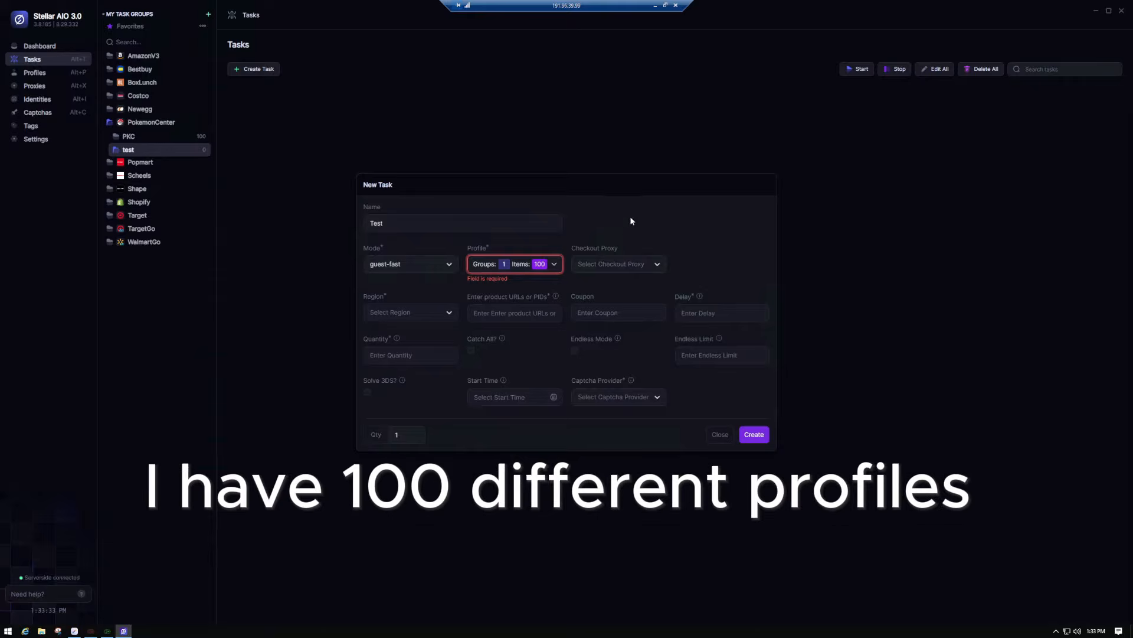
{"action": "left_click", "coordinate": [659, 266]}
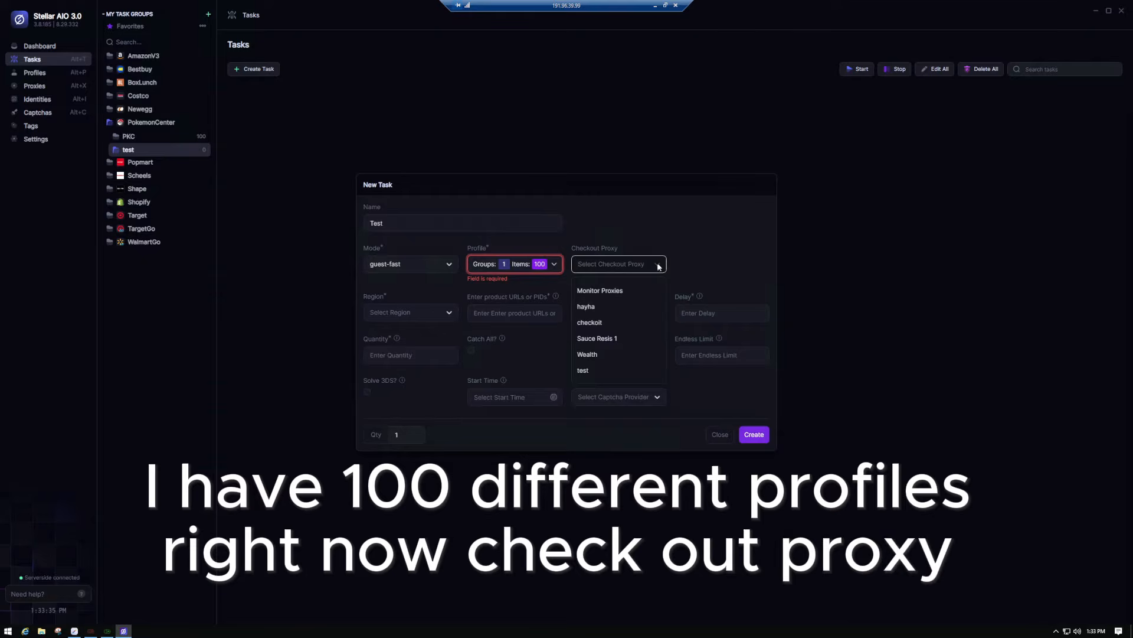
{"action": "left_click", "coordinate": [621, 355]}
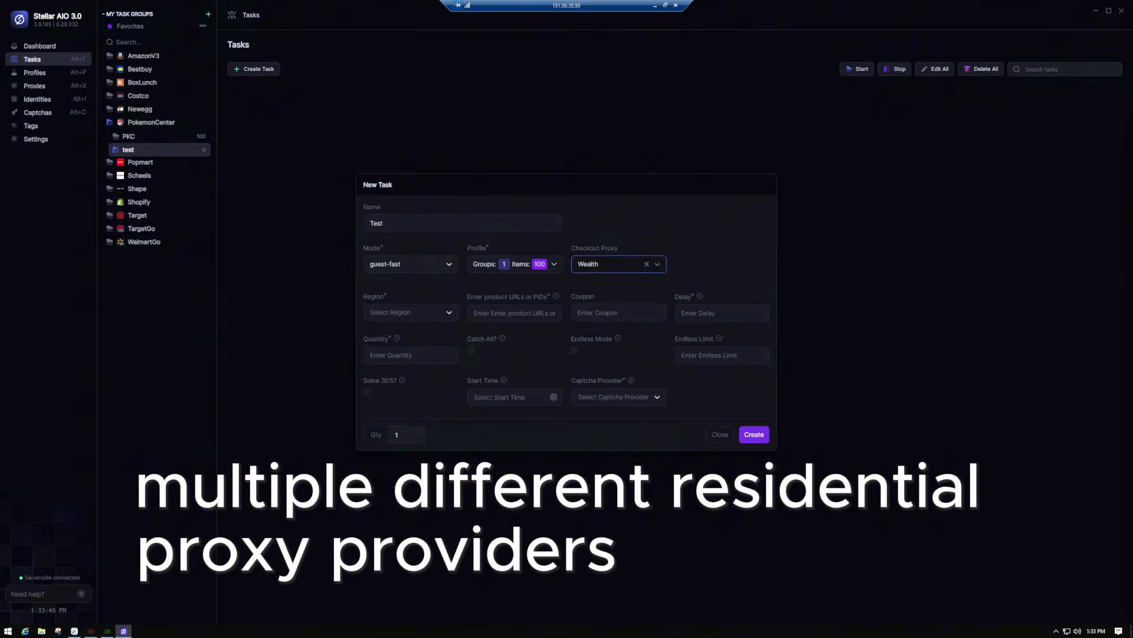
- Set region US, product PID 12345678 and a delay of 10000
{"action": "left_click", "coordinate": [701, 207]}
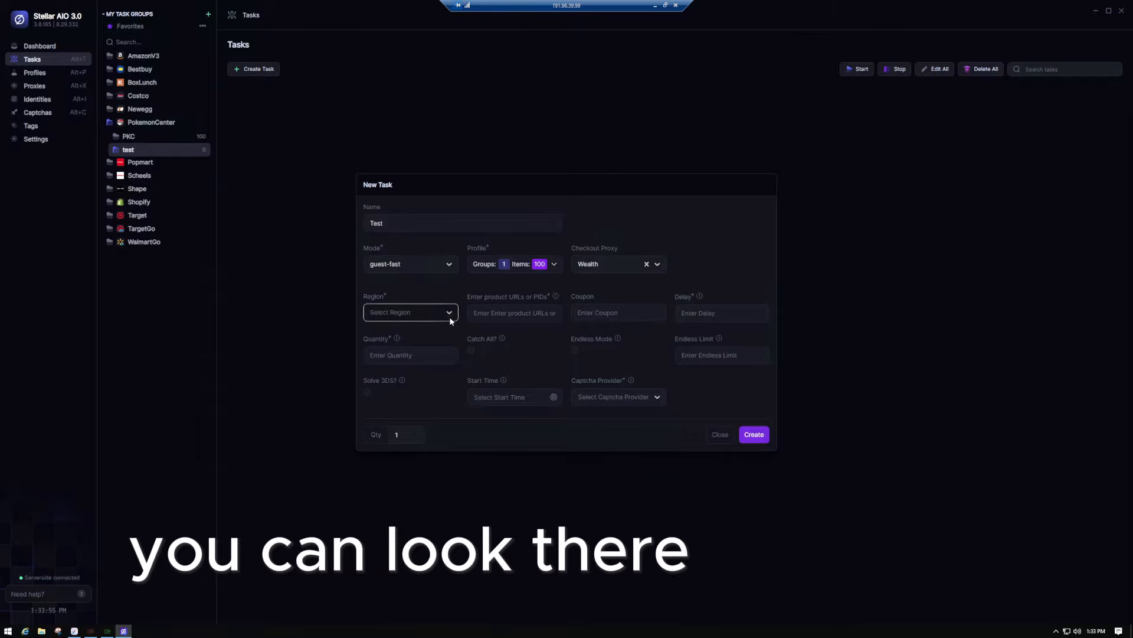
{"action": "left_click", "coordinate": [391, 339]}
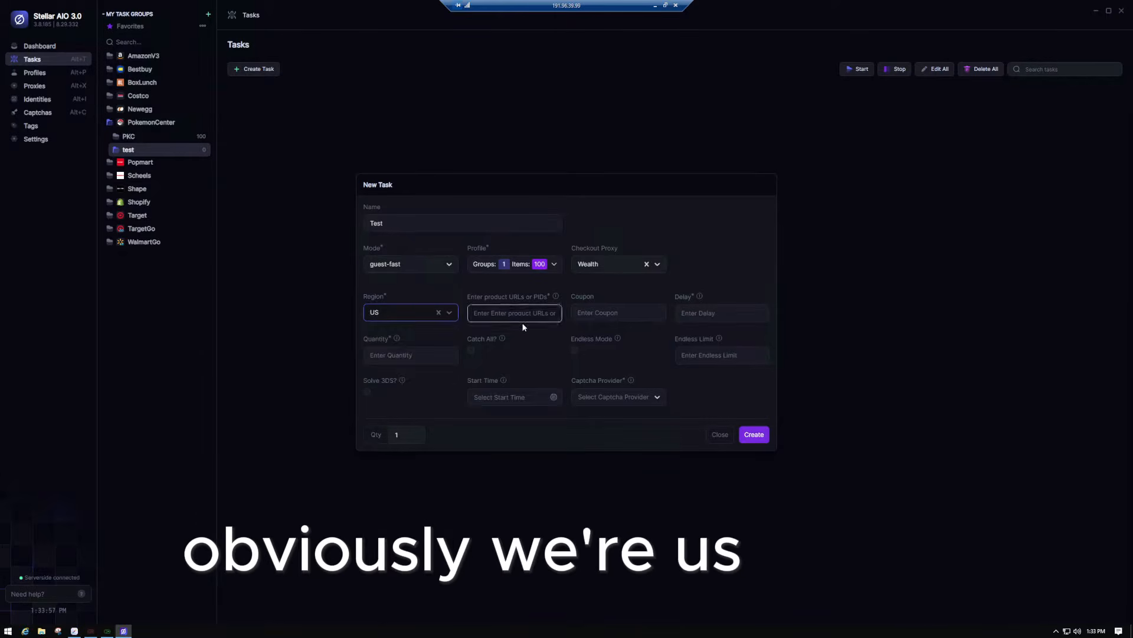
{"action": "left_click", "coordinate": [528, 314]}
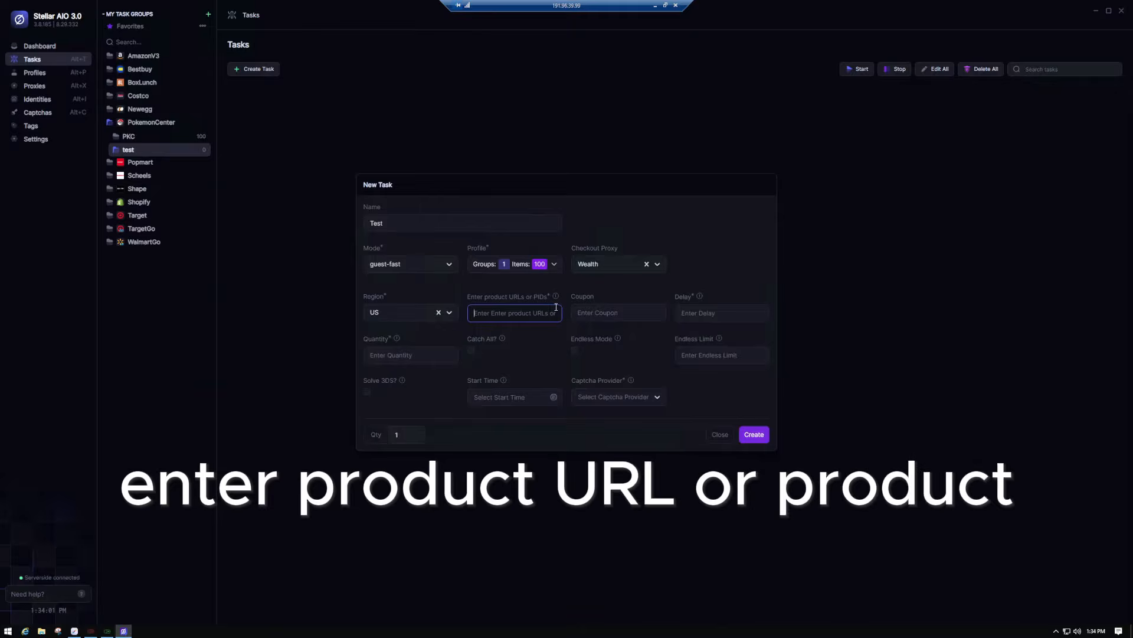
{"action": "type", "text": "123456"}
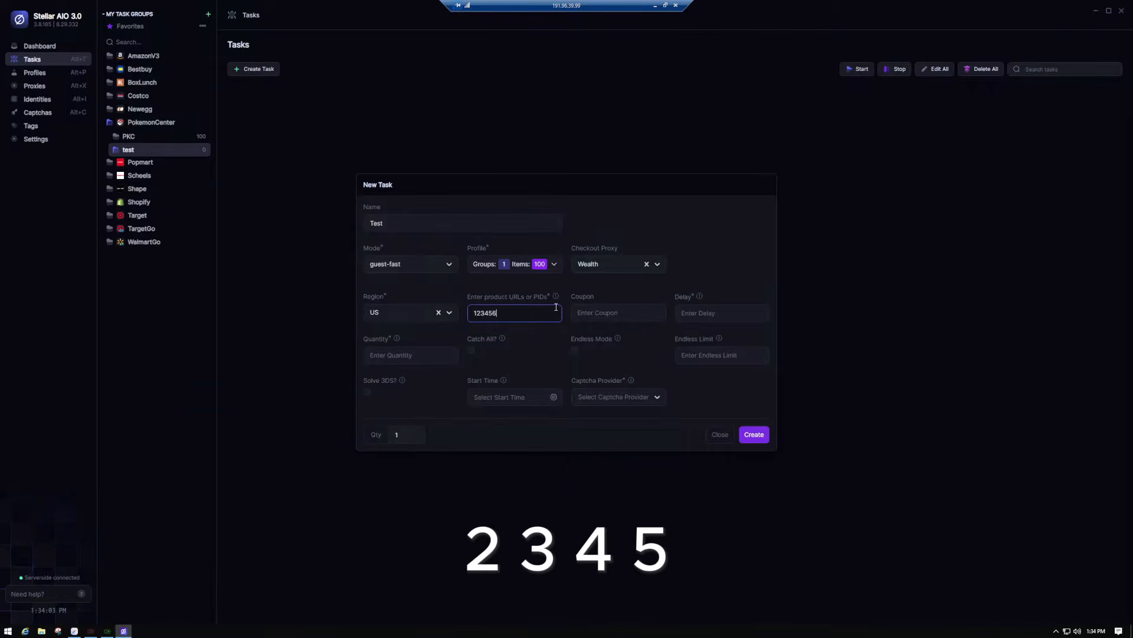
{"action": "type", "text": "78"}
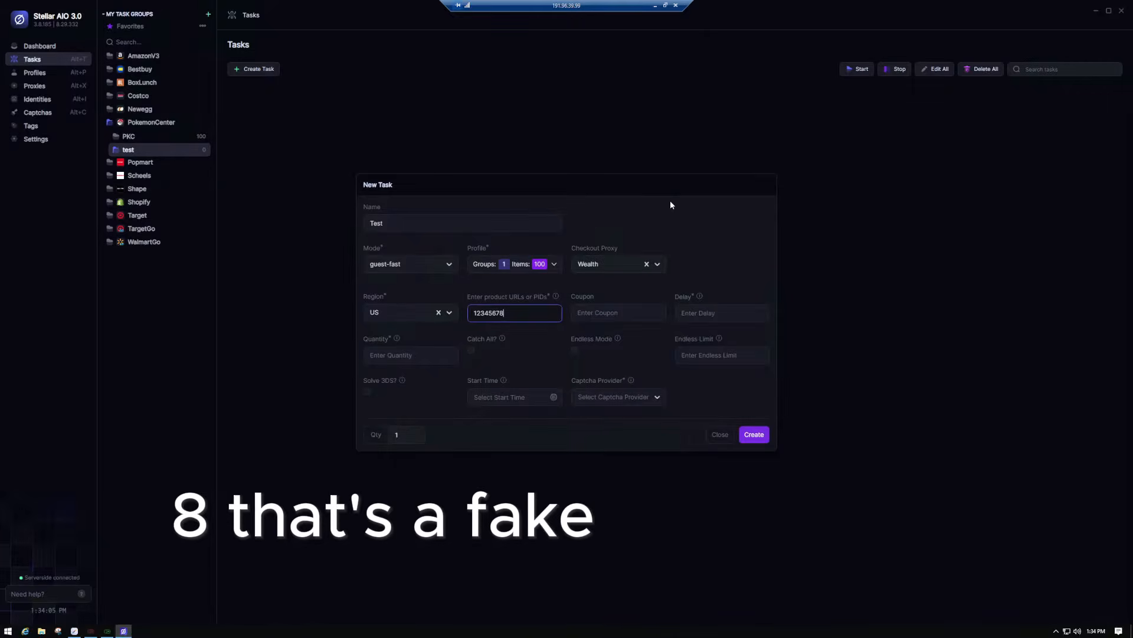
{"action": "left_click", "coordinate": [530, 324]}
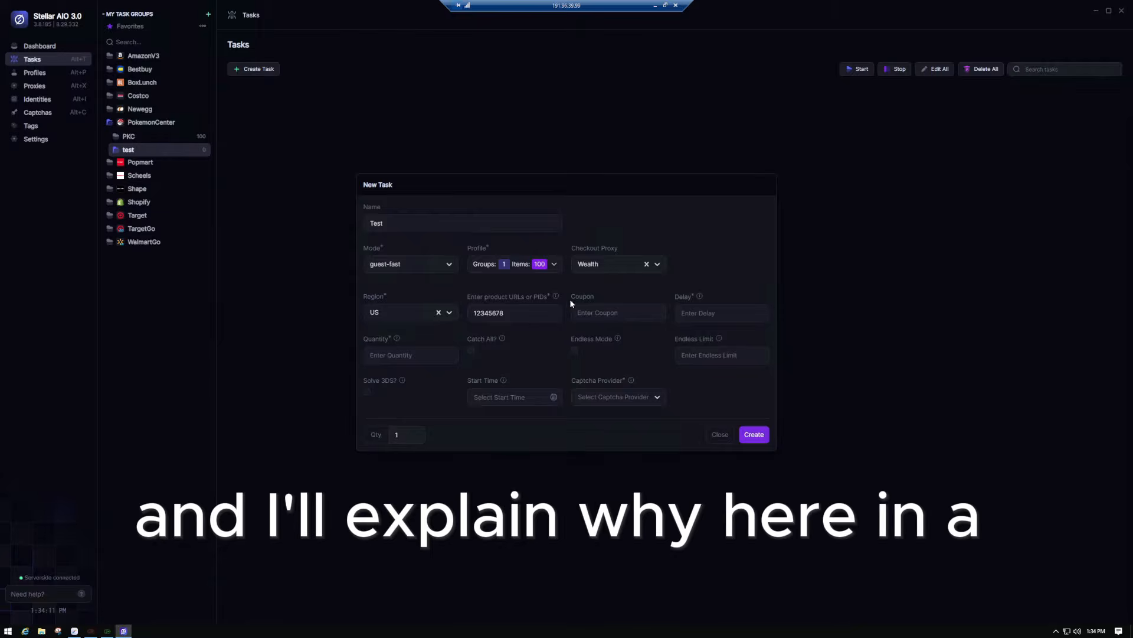
{"action": "left_click", "coordinate": [694, 318]}
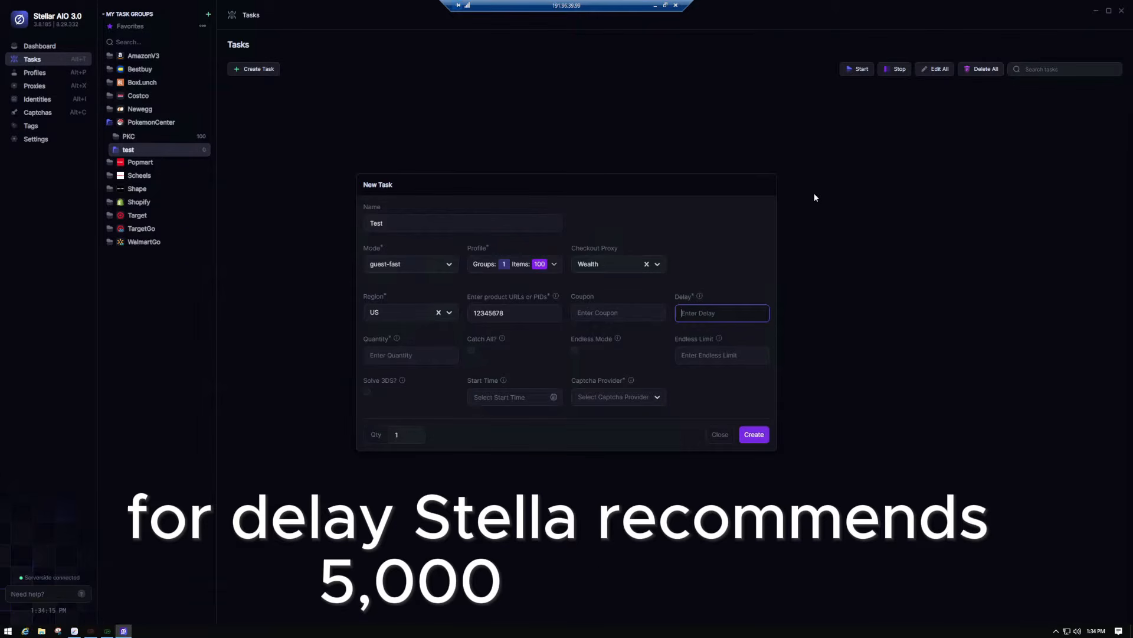
{"action": "type", "text": "10000"}
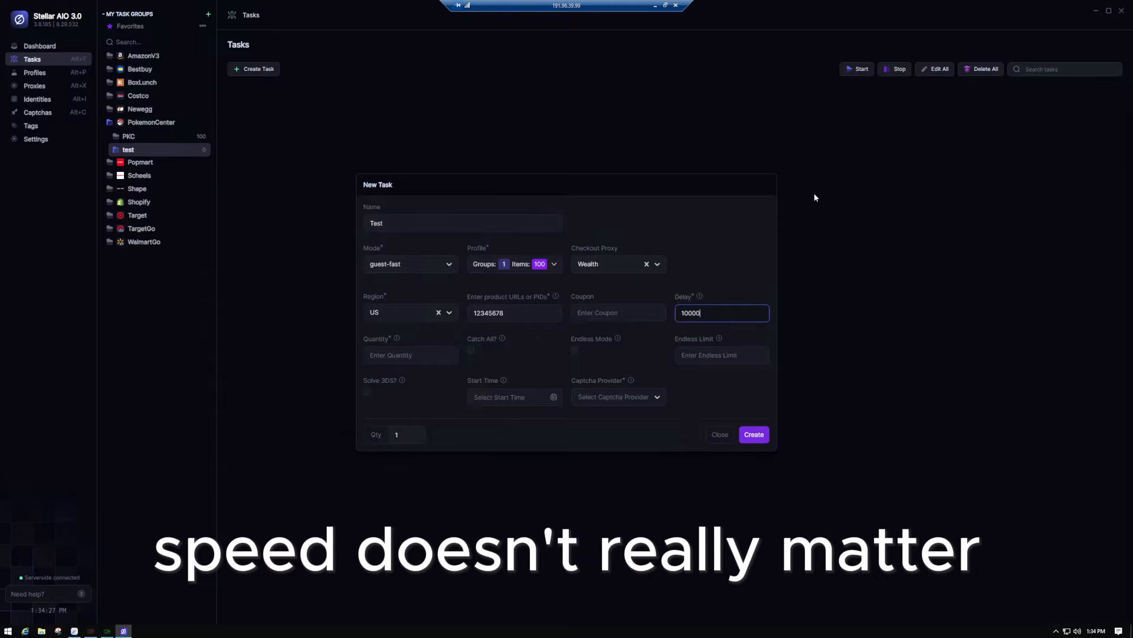
- Set the task quantity to 1 and show the captcha provider options
{"action": "left_click", "coordinate": [667, 210]}
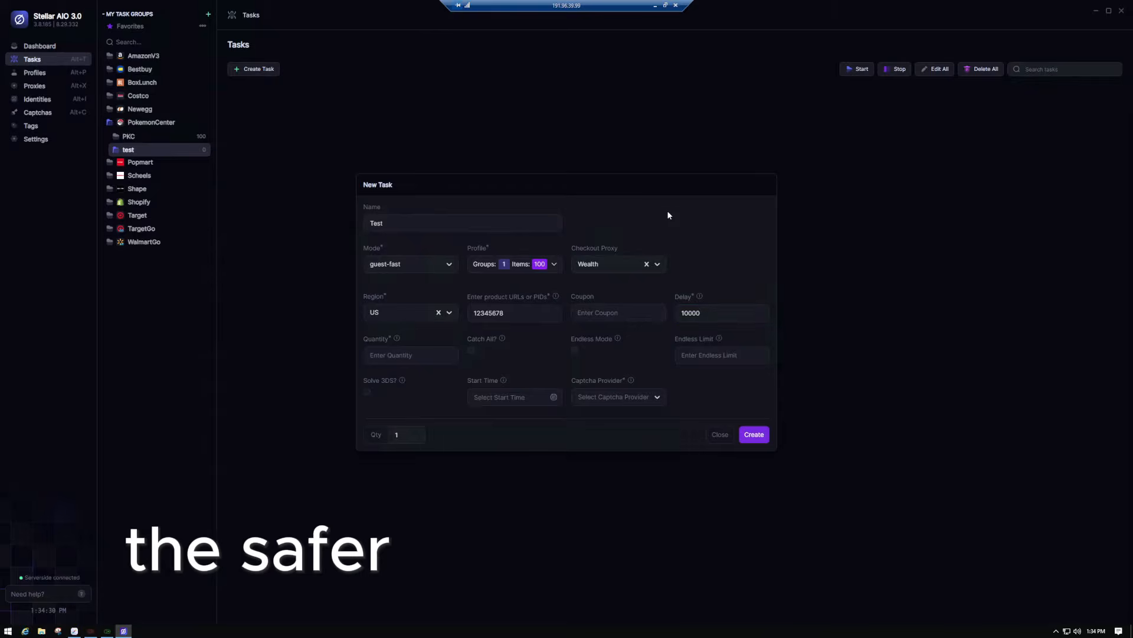
{"action": "left_click", "coordinate": [428, 354]}
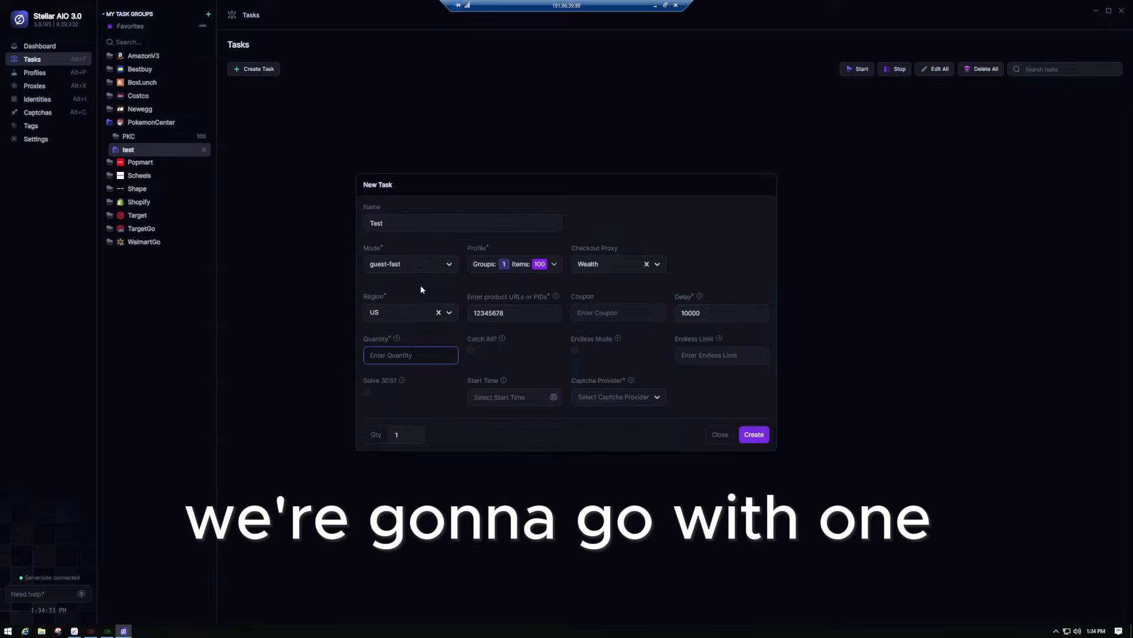
{"action": "type", "text": "1"}
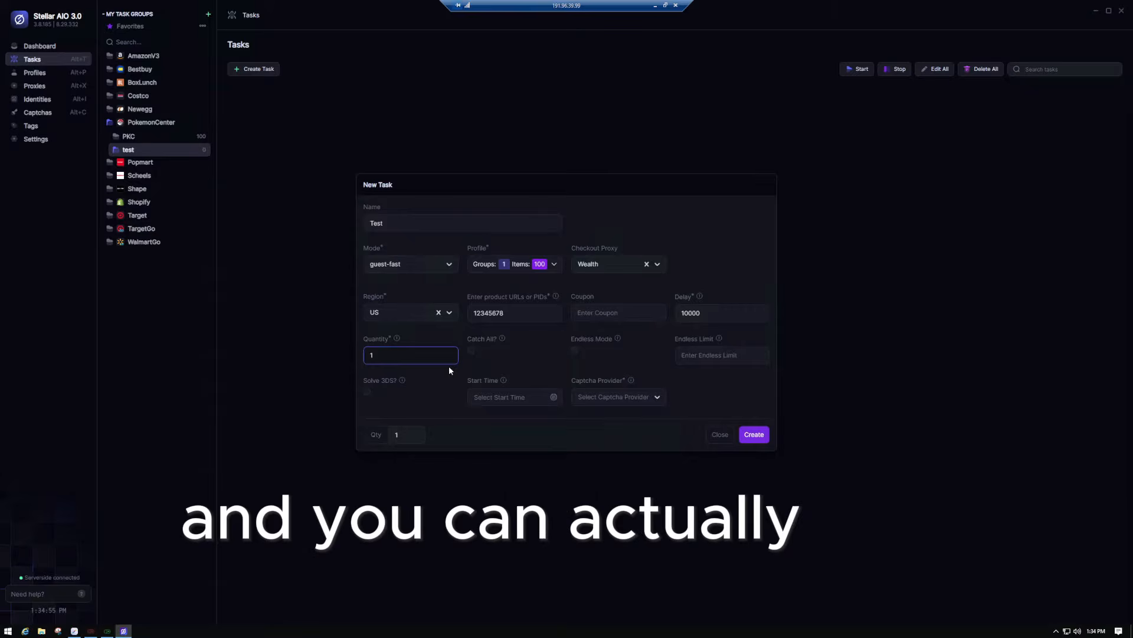
{"action": "double_click", "coordinate": [385, 355]}
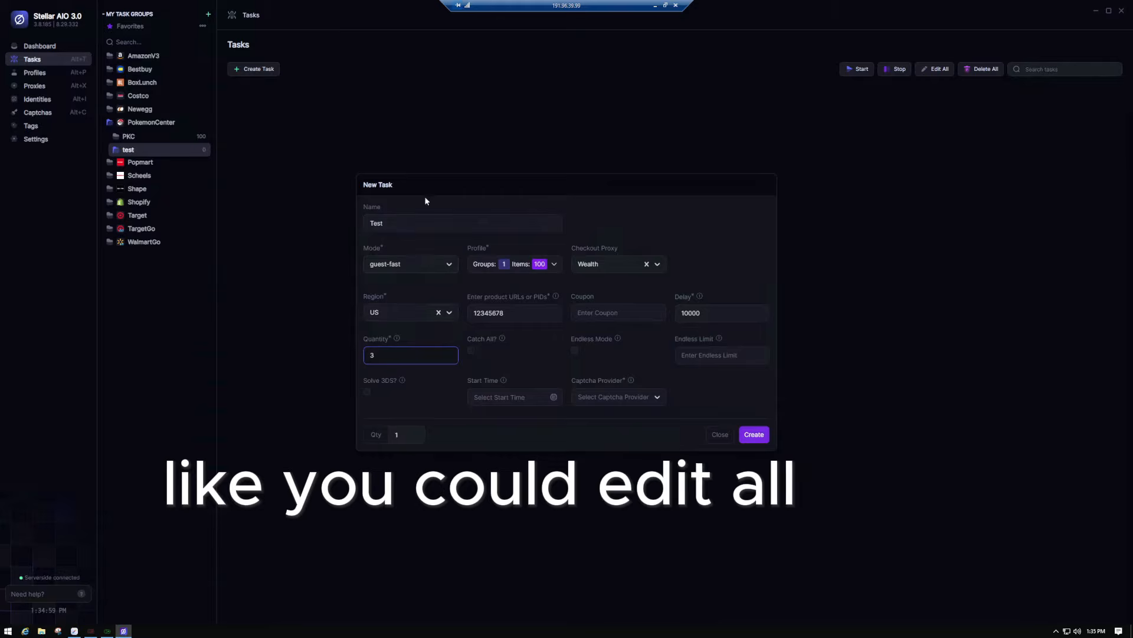
{"action": "type", "text": "31"}
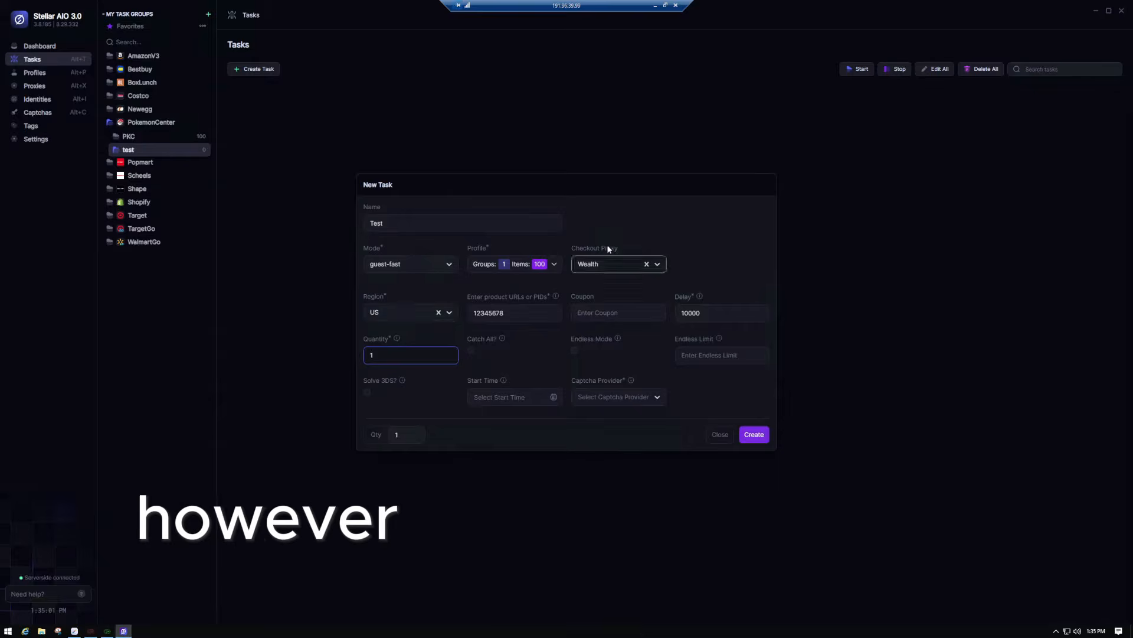
{"action": "left_click", "coordinate": [646, 216]}
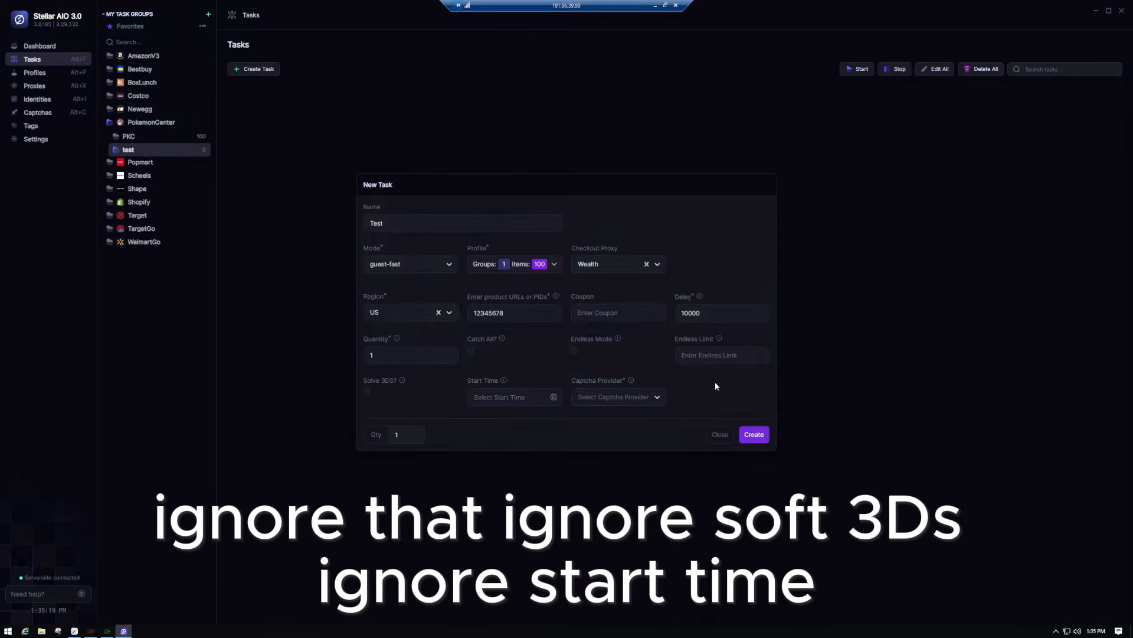
{"action": "left_click", "coordinate": [659, 398]}
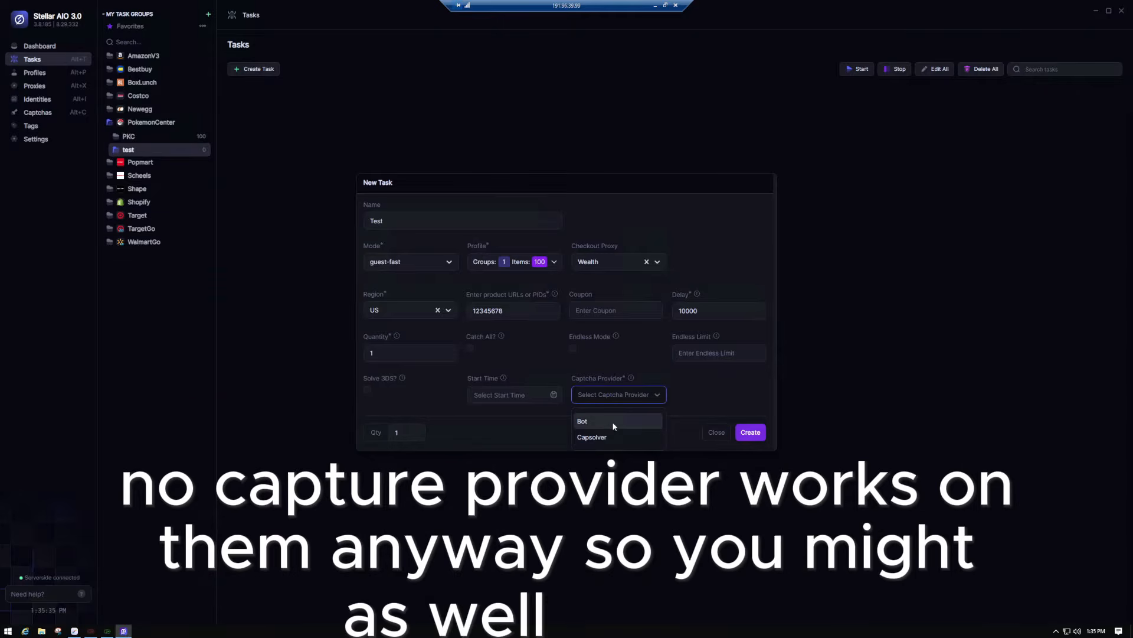
- Compare Bot and Capsolver as captcha provider, finally choosing Bot
{"action": "left_click", "coordinate": [611, 421]}
{"action": "left_click", "coordinate": [650, 398]}
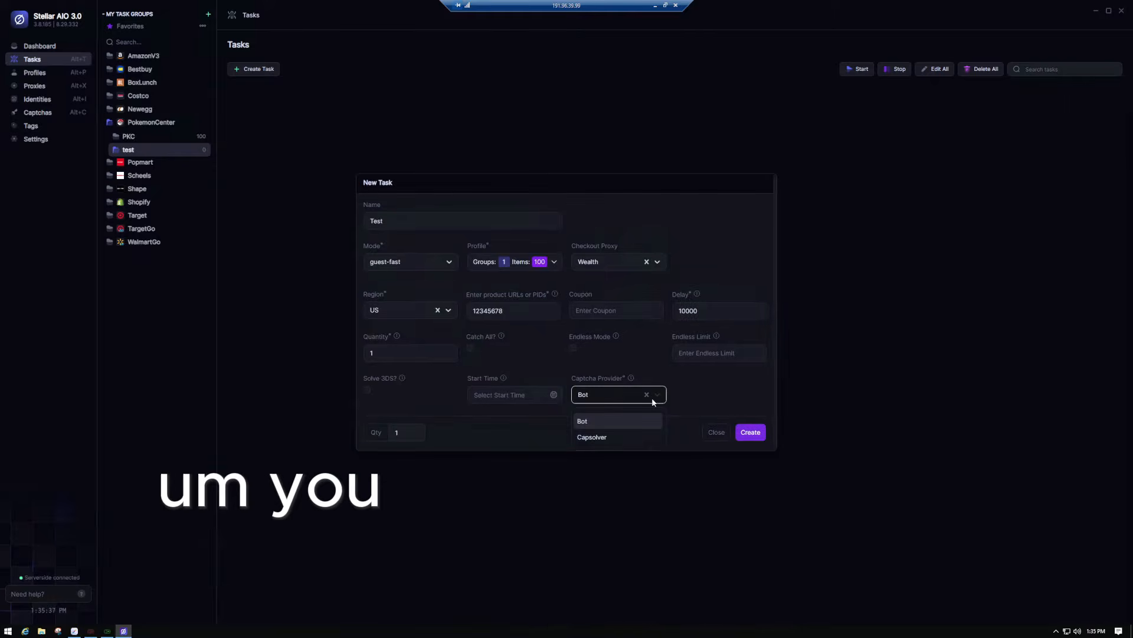
{"action": "left_click", "coordinate": [613, 440]}
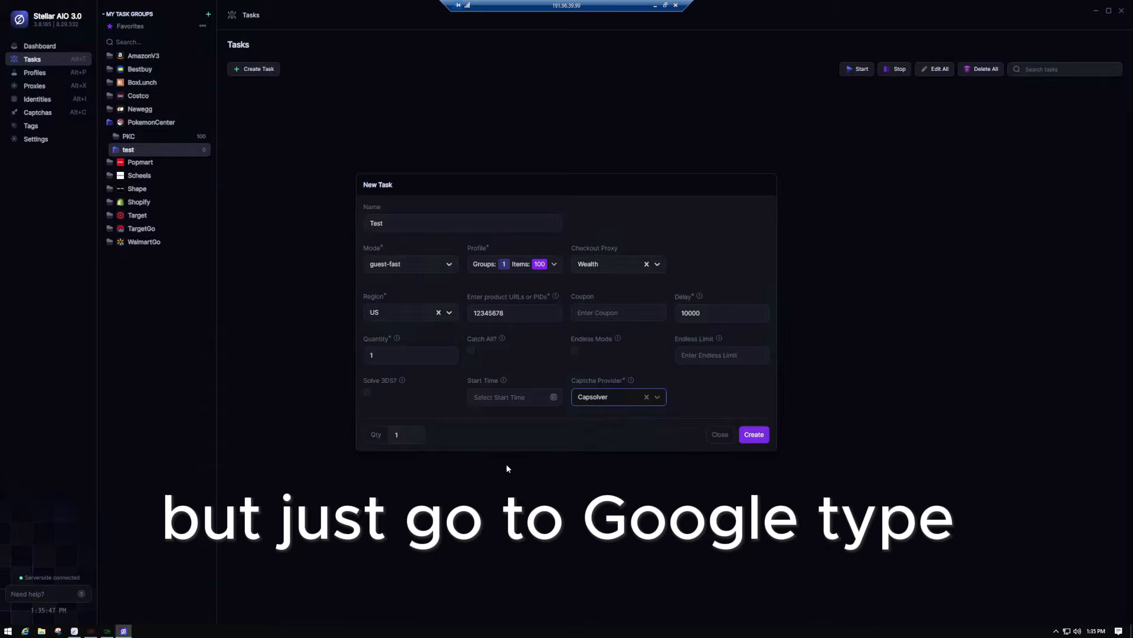
{"action": "left_click", "coordinate": [618, 397]}
{"action": "left_click", "coordinate": [617, 421]}
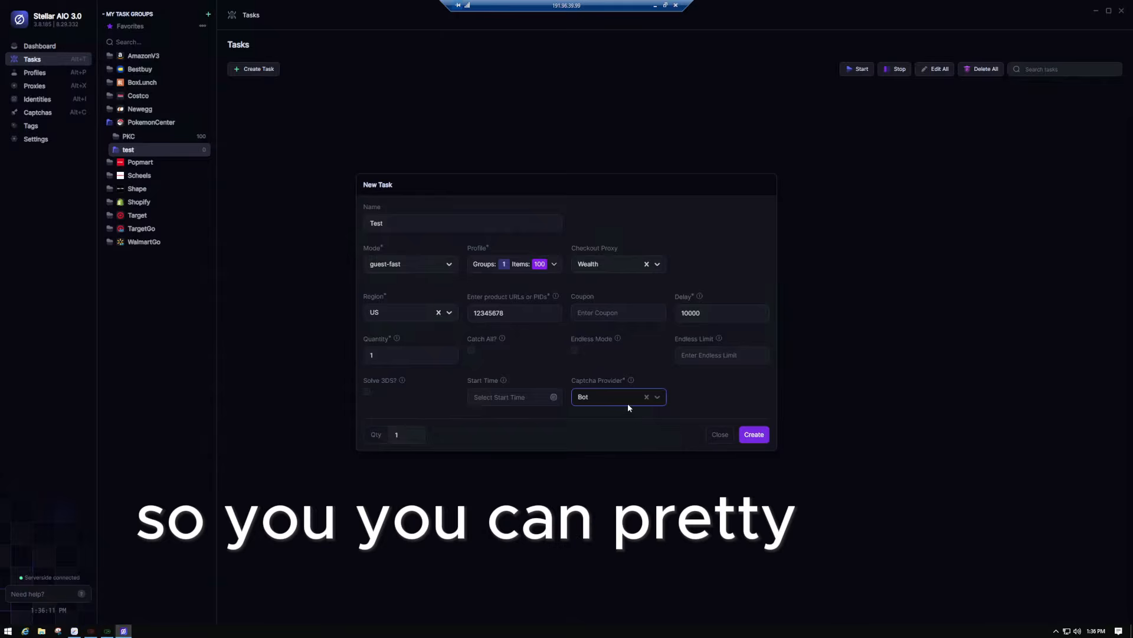
{"action": "left_click", "coordinate": [607, 396]}
{"action": "left_click", "coordinate": [611, 436]}
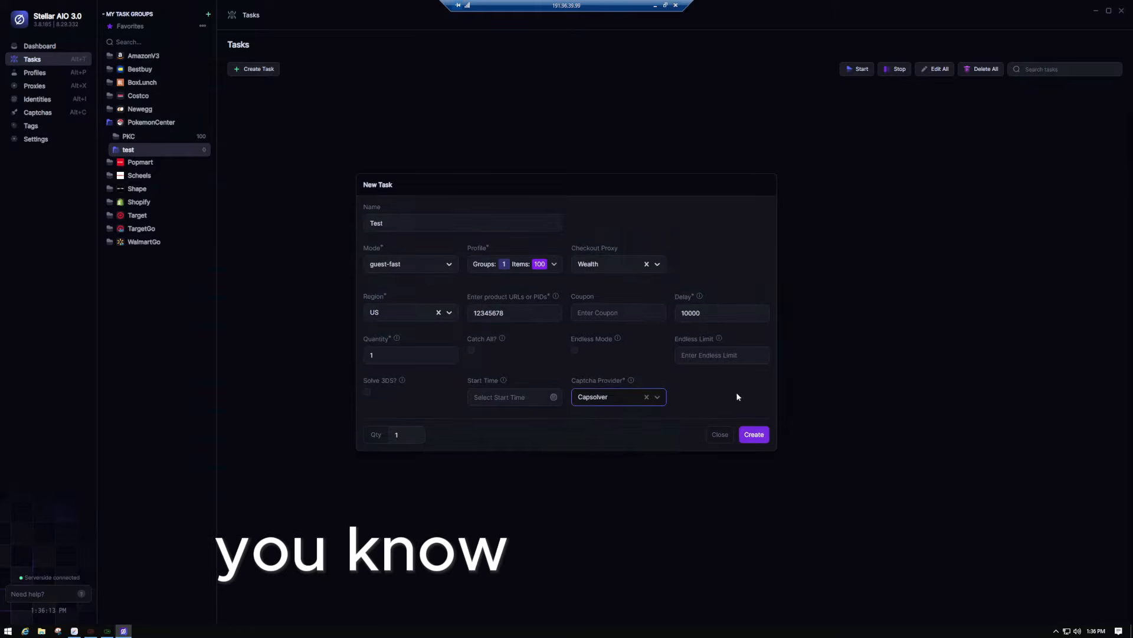
{"action": "left_click", "coordinate": [593, 396]}
{"action": "left_click", "coordinate": [591, 437]}
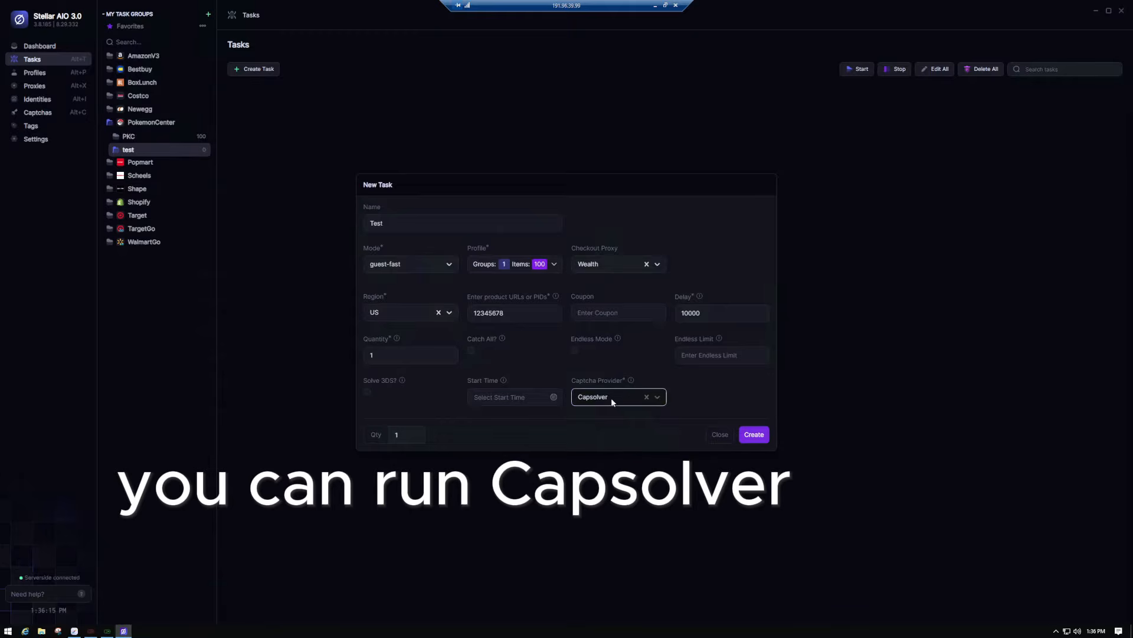
{"action": "left_click", "coordinate": [622, 400]}
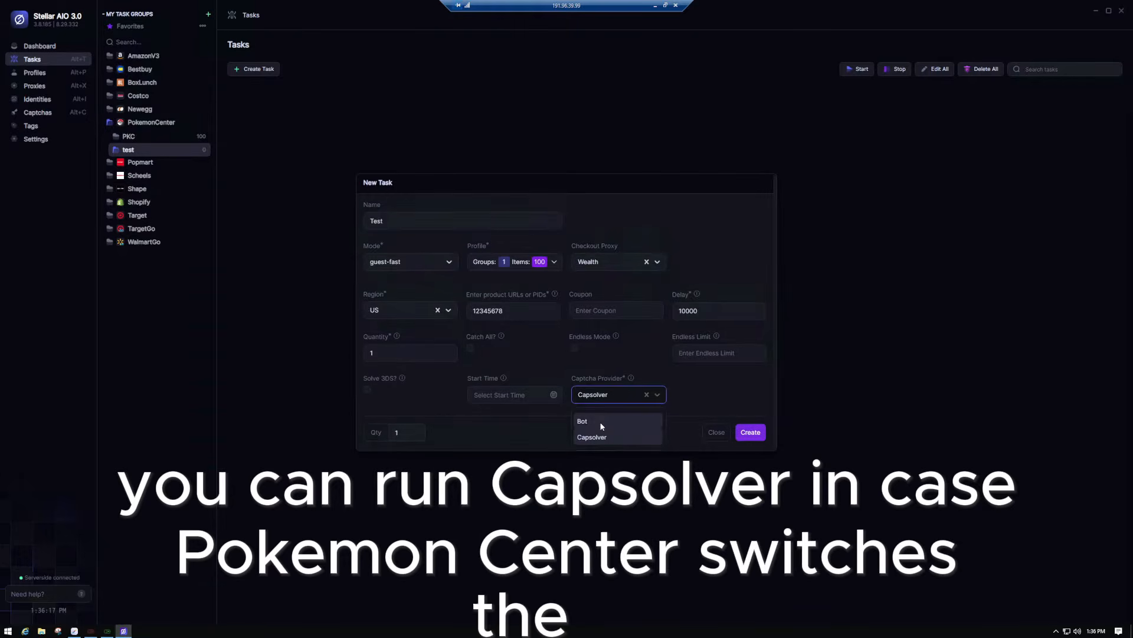
{"action": "left_click", "coordinate": [601, 424]}
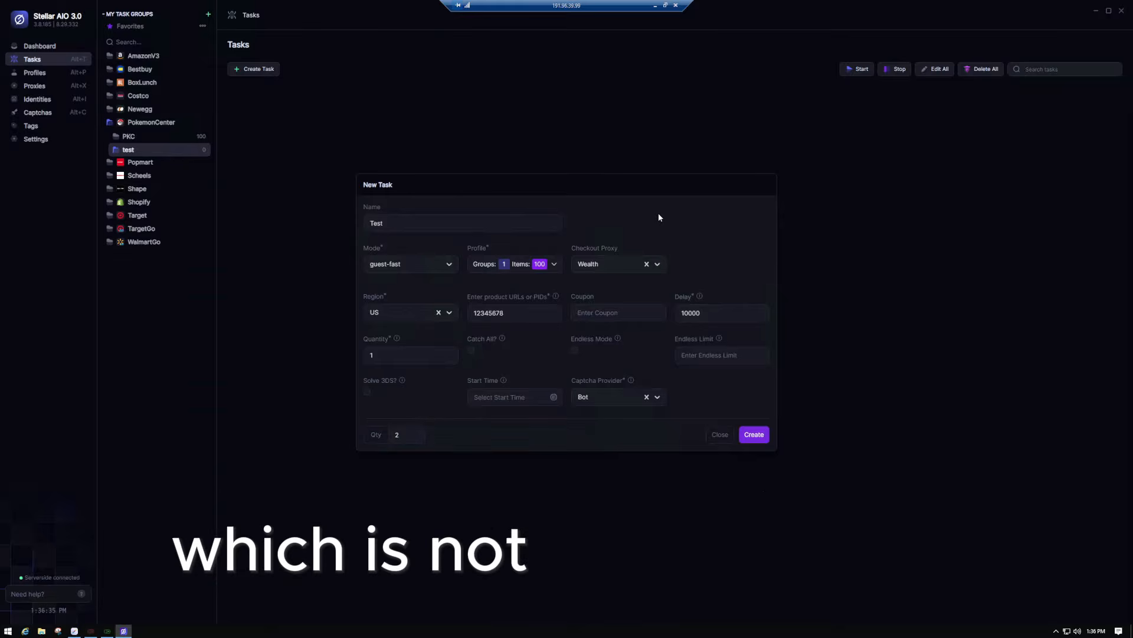
- Change the copy count from 2 to 1, create the Test tasks, and close the form
{"action": "left_click", "coordinate": [411, 433]}
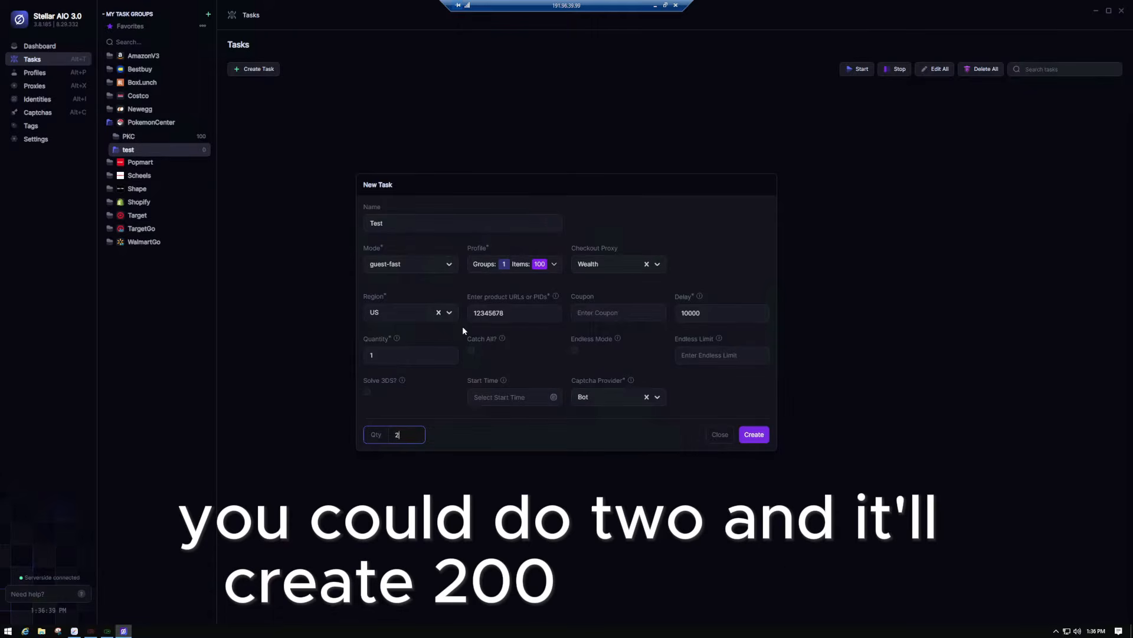
{"action": "key", "text": "BackSpace"}
{"action": "type", "text": "1"}
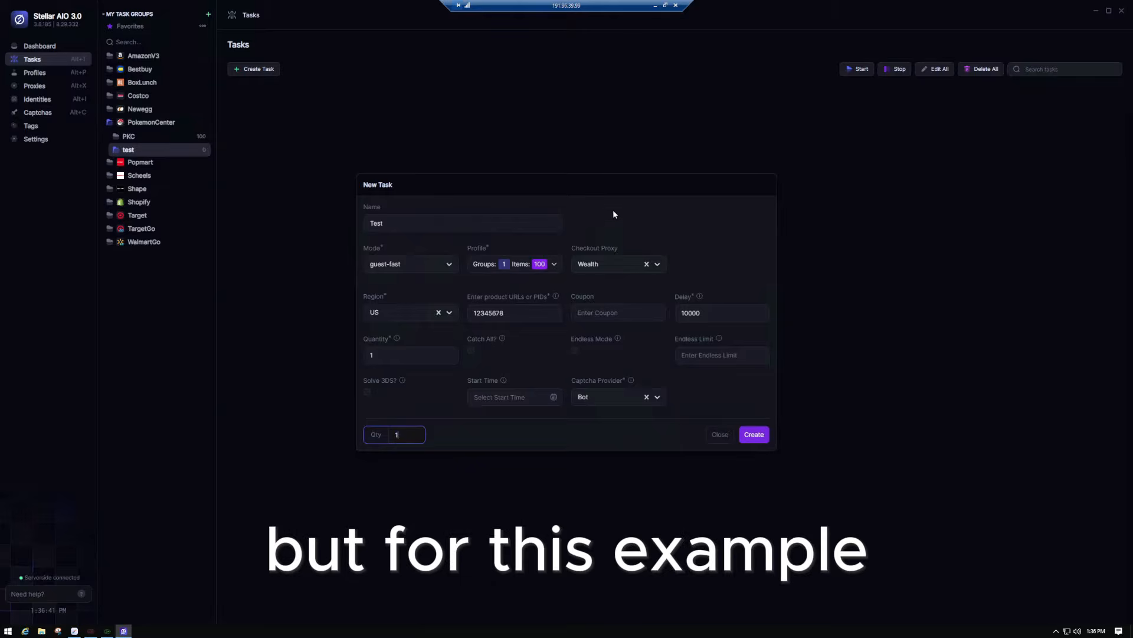
{"action": "left_click", "coordinate": [759, 436]}
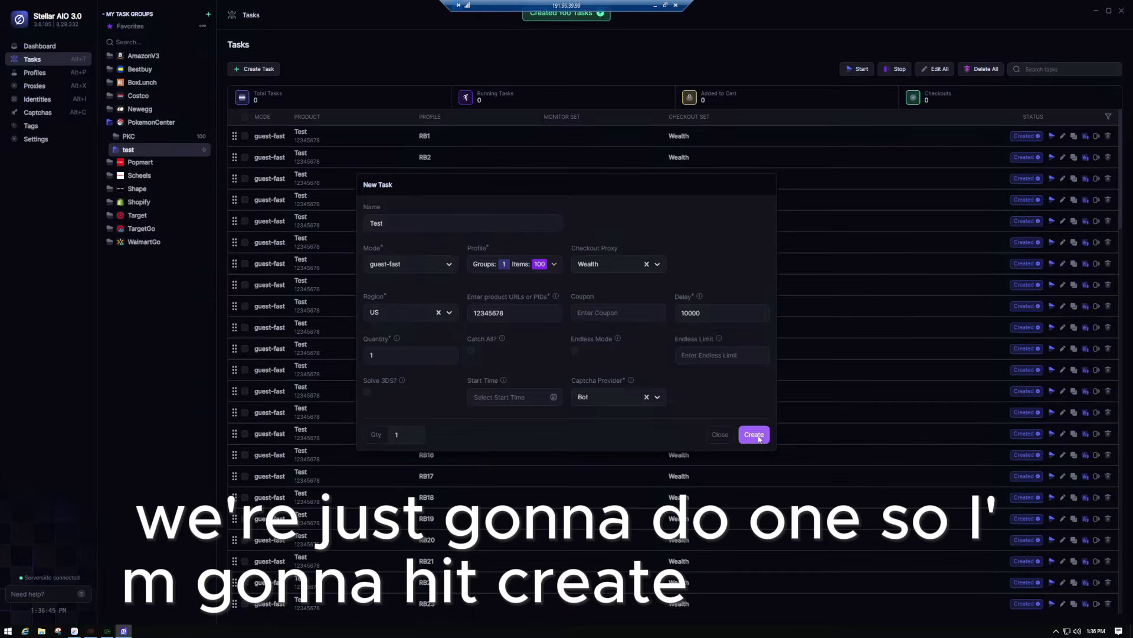
{"action": "left_click", "coordinate": [721, 434]}
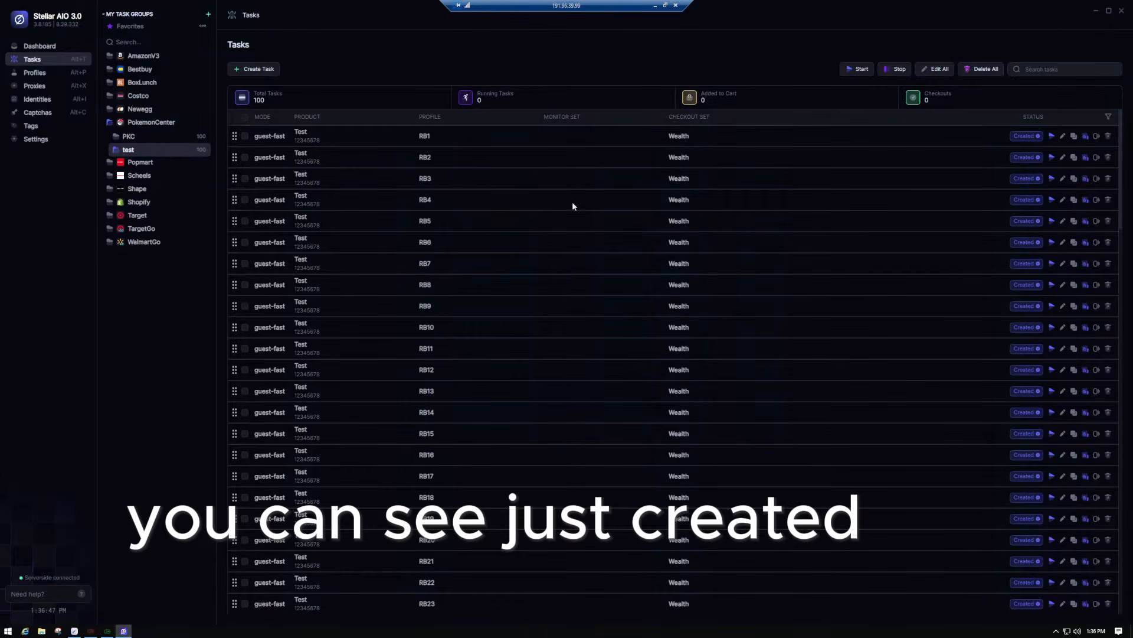
{"action": "scroll", "coordinate": [572, 200], "scroll_direction": "down", "scroll_amount": 20}
{"action": "scroll", "coordinate": [593, 337], "scroll_direction": "up", "scroll_amount": 20}
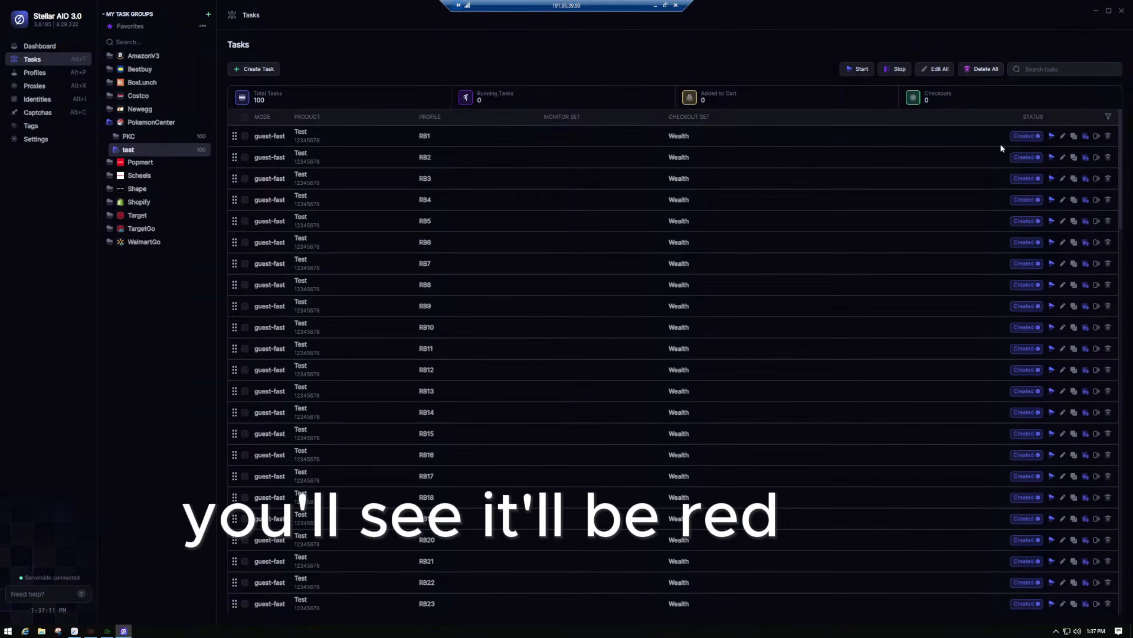
{"action": "scroll", "coordinate": [997, 453], "scroll_direction": "down", "scroll_amount": 20}
{"action": "scroll", "coordinate": [997, 453], "scroll_direction": "up", "scroll_amount": 20}
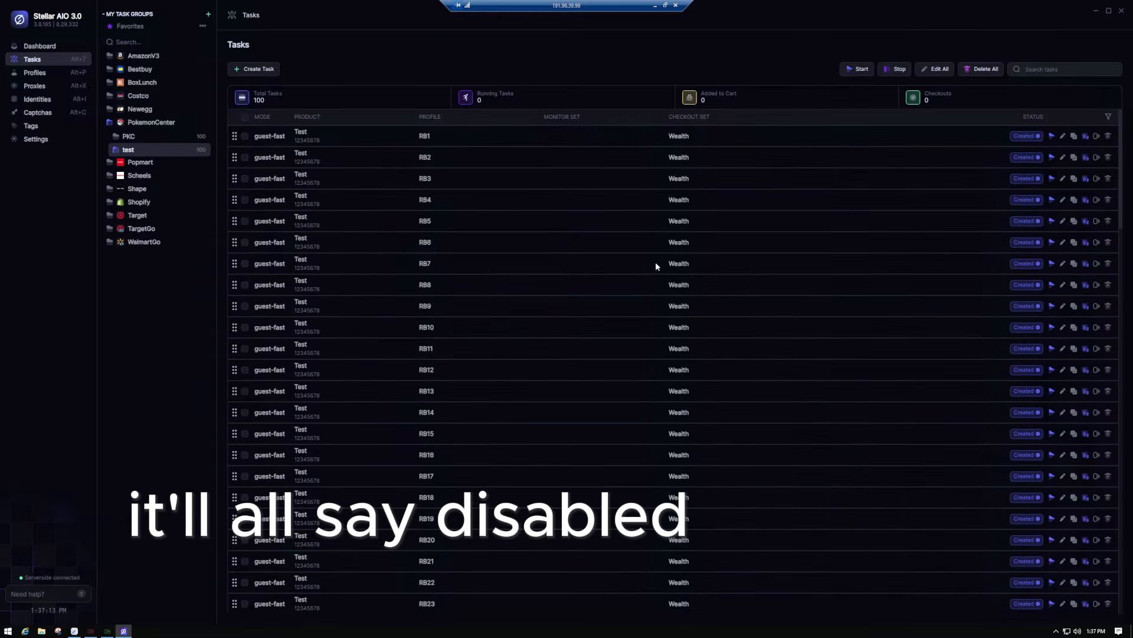
- Select all 100 tasks and start them, then restore the window to full screen
{"action": "left_click", "coordinate": [245, 116]}
{"action": "left_click", "coordinate": [422, 196]}
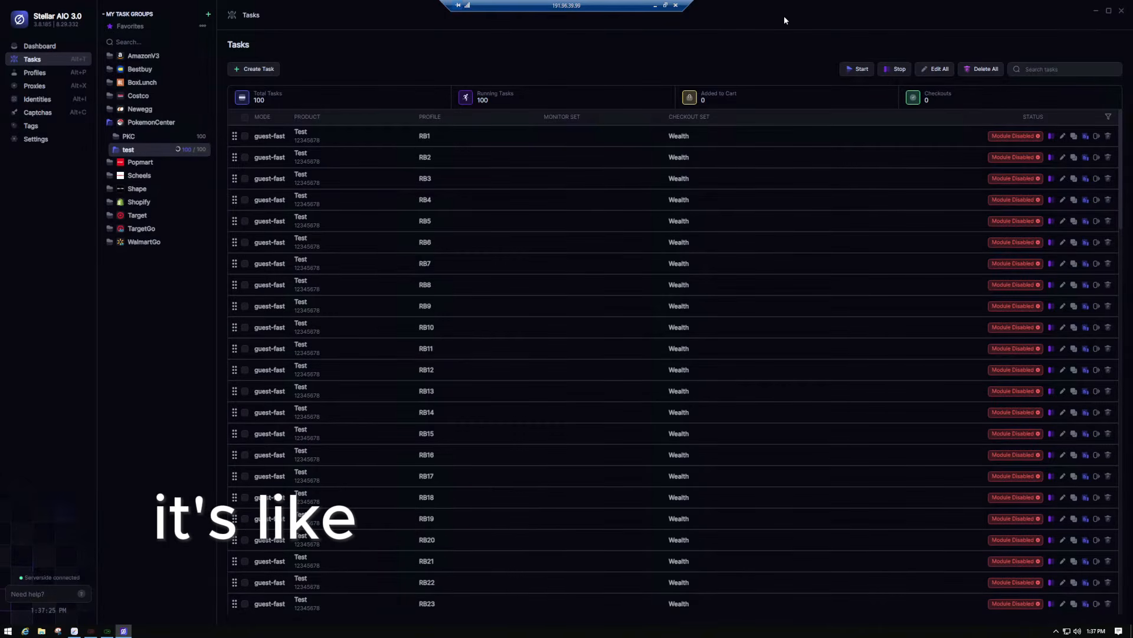
{"action": "left_click_drag", "start_coordinate": [773, 6], "coordinate": [756, 49]}
{"action": "double_click", "coordinate": [756, 44]}
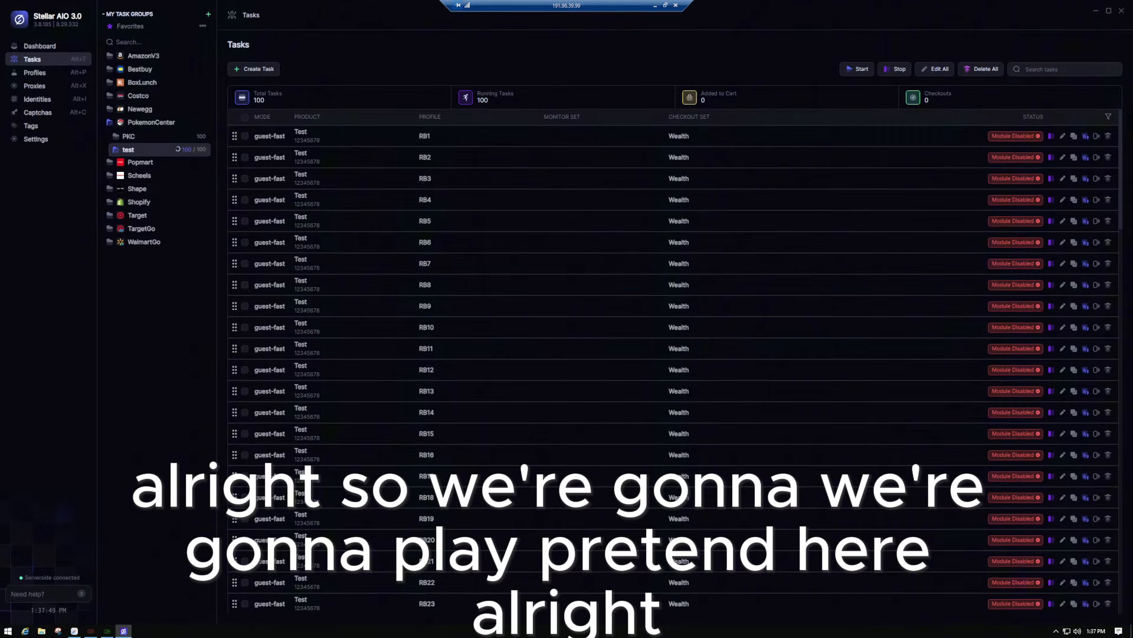
- Bring Discord over the tasks, collapse all categories, and mark Lunch Money 3.0 as read
{"action": "left_click_drag", "start_coordinate": [1132, 207], "coordinate": [551, 52]}
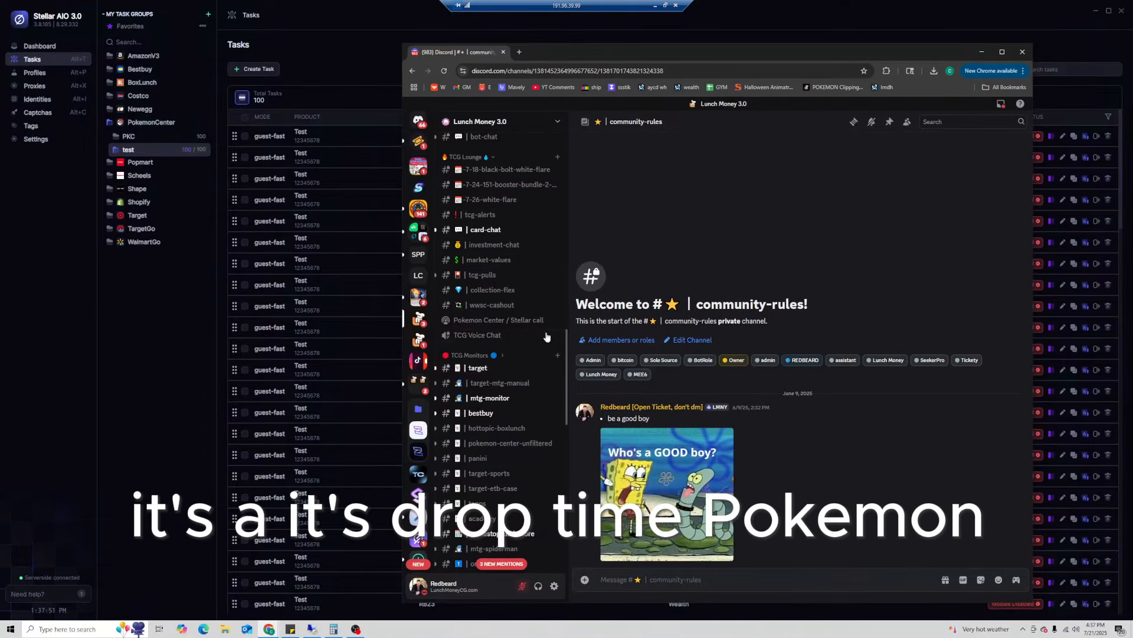
{"action": "scroll", "coordinate": [514, 399], "scroll_direction": "down", "scroll_amount": 5}
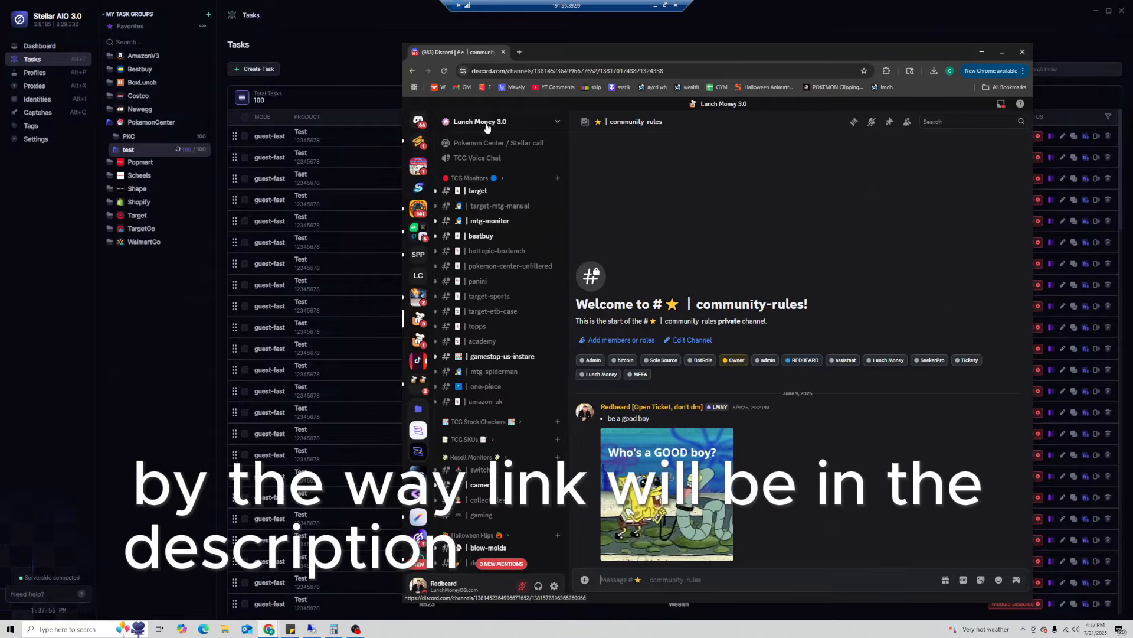
{"action": "scroll", "coordinate": [492, 306], "scroll_direction": "down", "scroll_amount": 3}
{"action": "scroll", "coordinate": [492, 305], "scroll_direction": "down", "scroll_amount": 4}
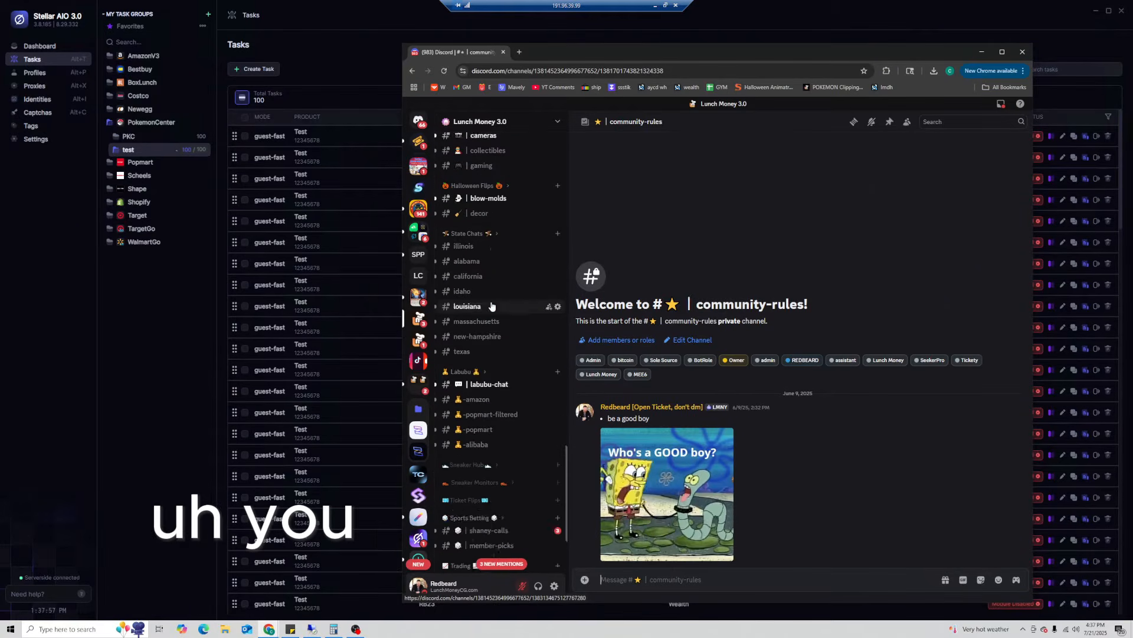
{"action": "right_click", "coordinate": [461, 366]}
{"action": "left_click", "coordinate": [501, 416]}
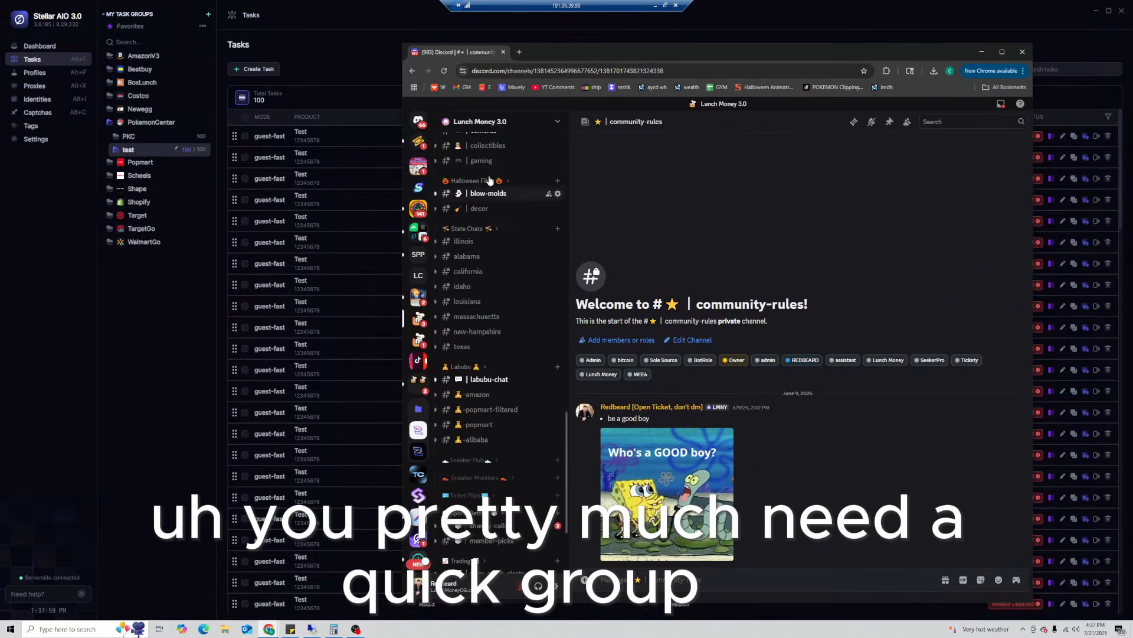
{"action": "right_click", "coordinate": [474, 120]}
{"action": "left_click", "coordinate": [487, 132]}
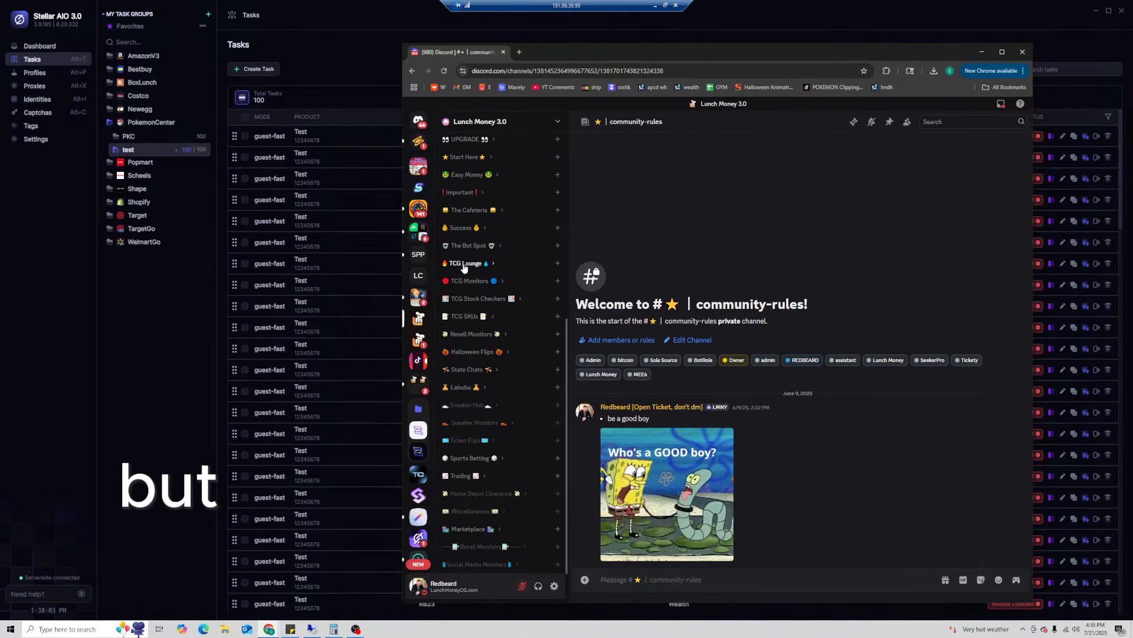
- Expand TCG Monitors and open the pokemon-center channel
{"action": "left_click", "coordinate": [471, 282]}
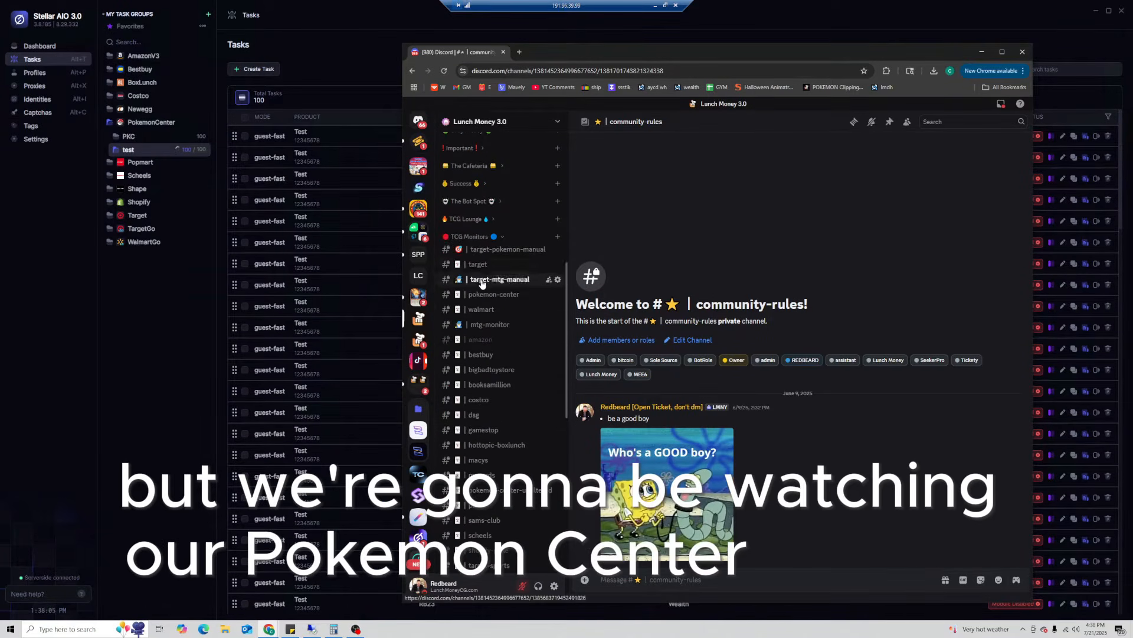
{"action": "scroll", "coordinate": [487, 330], "scroll_direction": "down", "scroll_amount": 3}
{"action": "scroll", "coordinate": [489, 342], "scroll_direction": "down", "scroll_amount": 1}
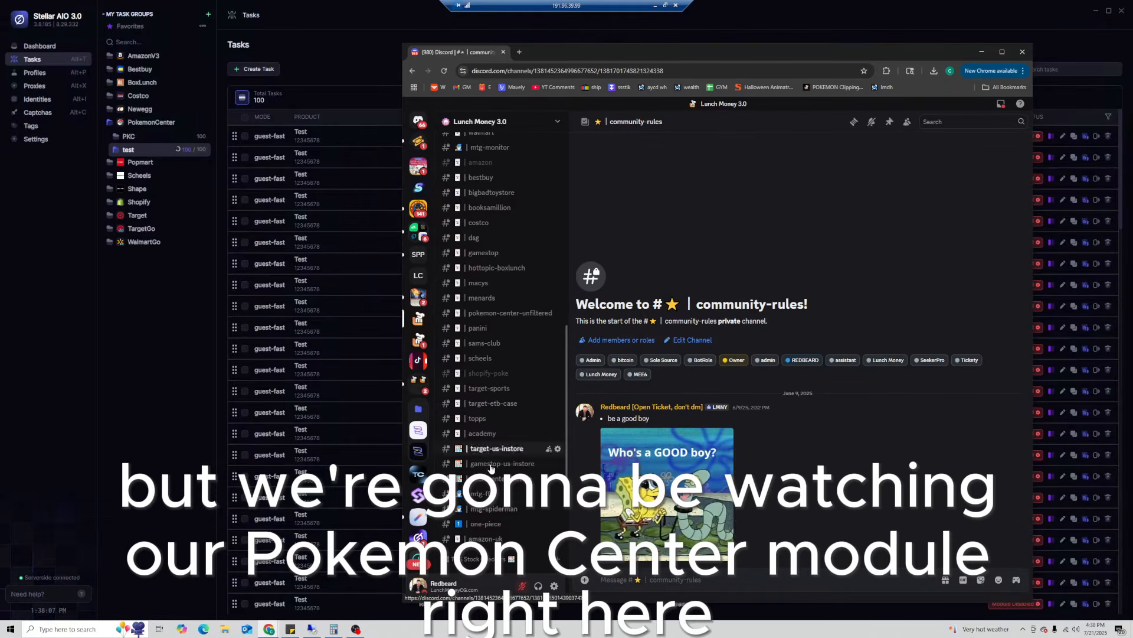
{"action": "scroll", "coordinate": [493, 339], "scroll_direction": "up", "scroll_amount": 3}
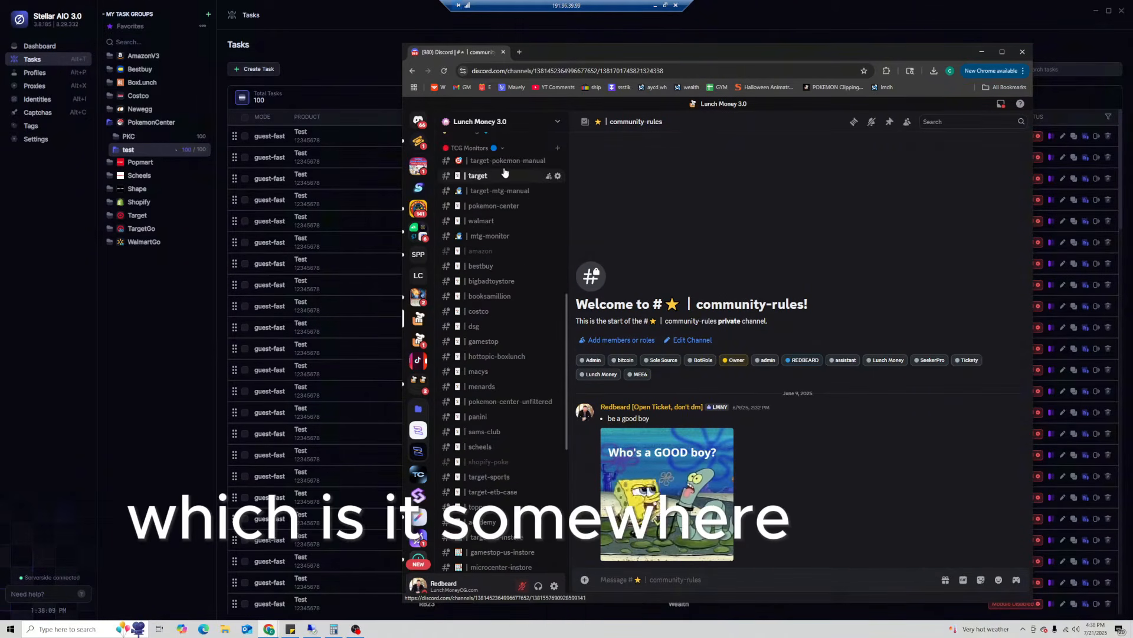
{"action": "left_click", "coordinate": [495, 191]}
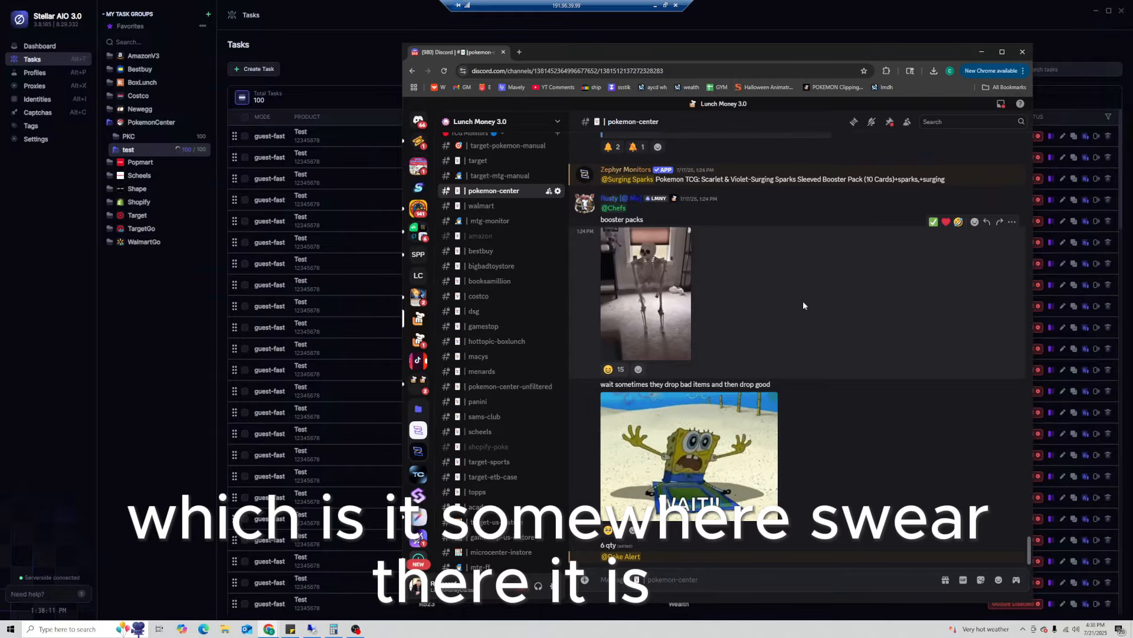
{"action": "scroll", "coordinate": [834, 398], "scroll_direction": "up", "scroll_amount": 5}
{"action": "scroll", "coordinate": [834, 399], "scroll_direction": "up", "scroll_amount": 4}
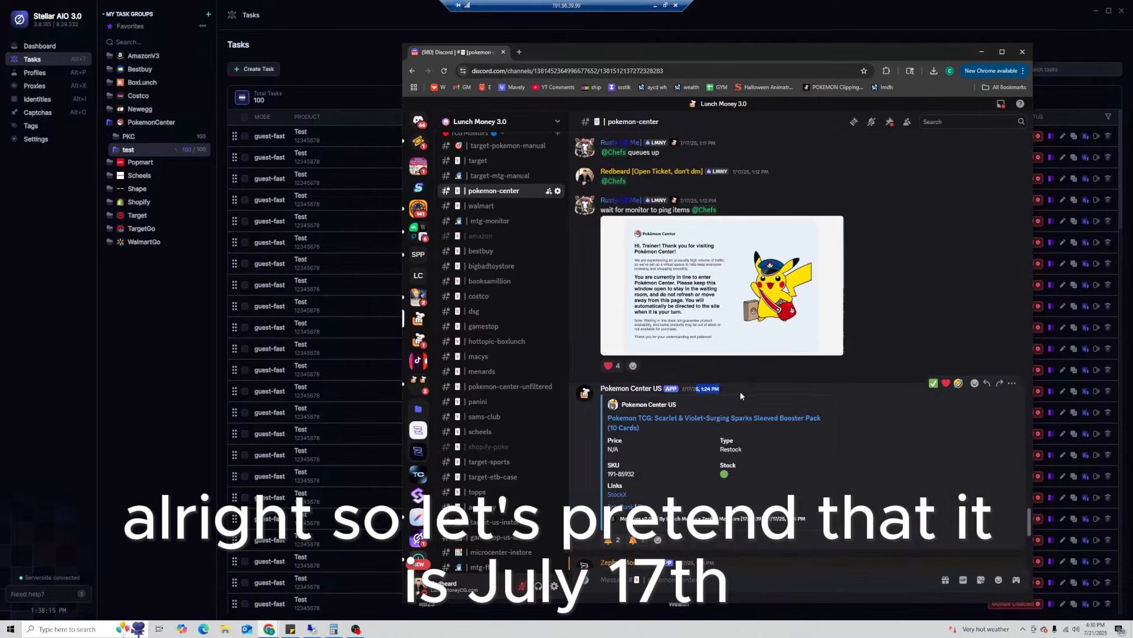
{"action": "scroll", "coordinate": [844, 422], "scroll_direction": "up", "scroll_amount": 3}
{"action": "scroll", "coordinate": [845, 422], "scroll_direction": "up", "scroll_amount": 5}
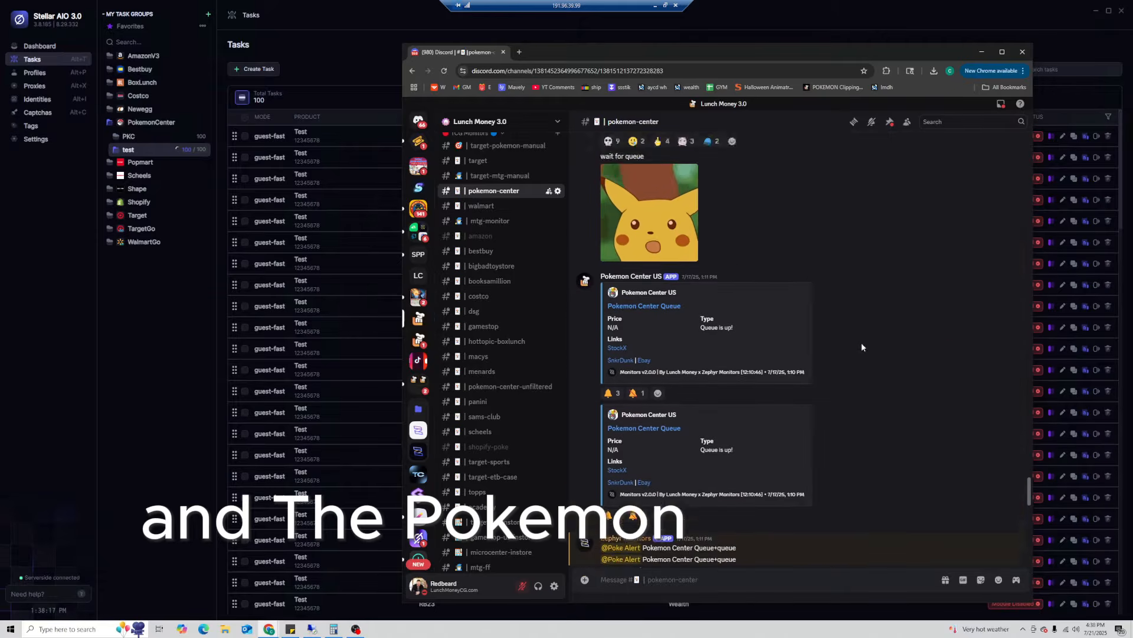
{"action": "scroll", "coordinate": [779, 309], "scroll_direction": "down", "scroll_amount": 1}
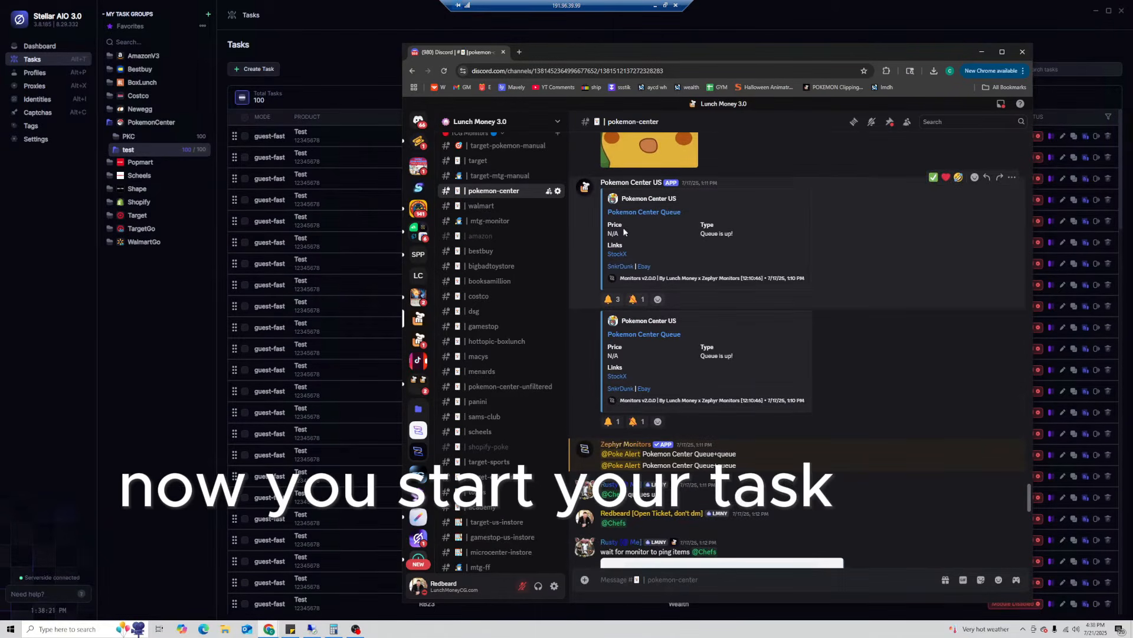
{"action": "middle_click", "coordinate": [751, 261]}
{"action": "middle_click", "coordinate": [807, 295]}
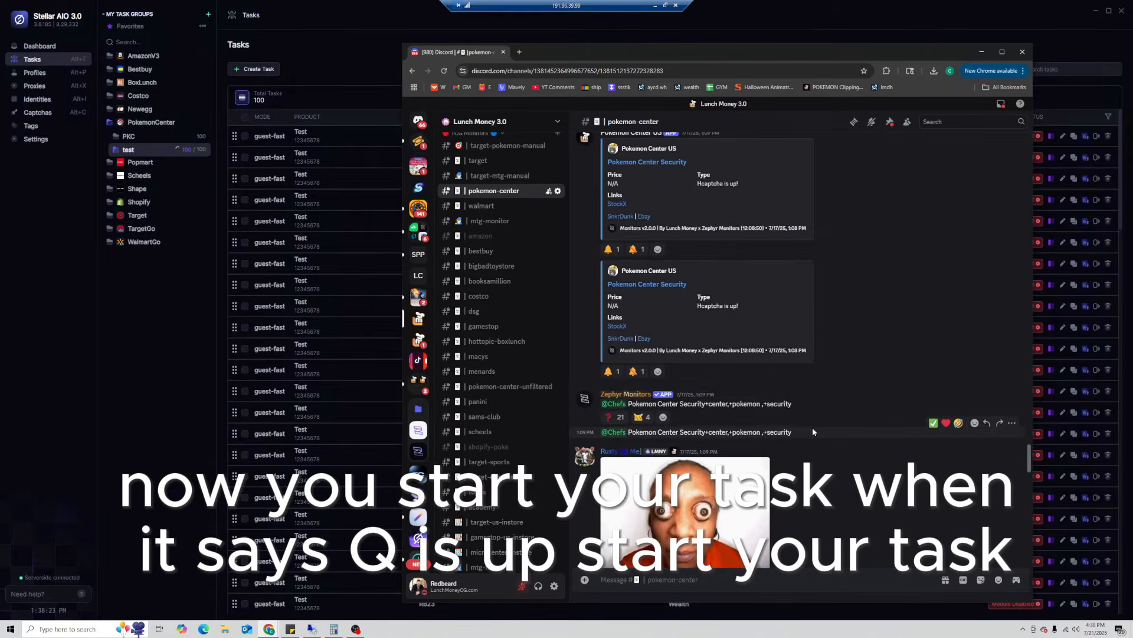
{"action": "scroll", "coordinate": [791, 426], "scroll_direction": "up", "scroll_amount": 2}
{"action": "scroll", "coordinate": [767, 424], "scroll_direction": "up", "scroll_amount": 4}
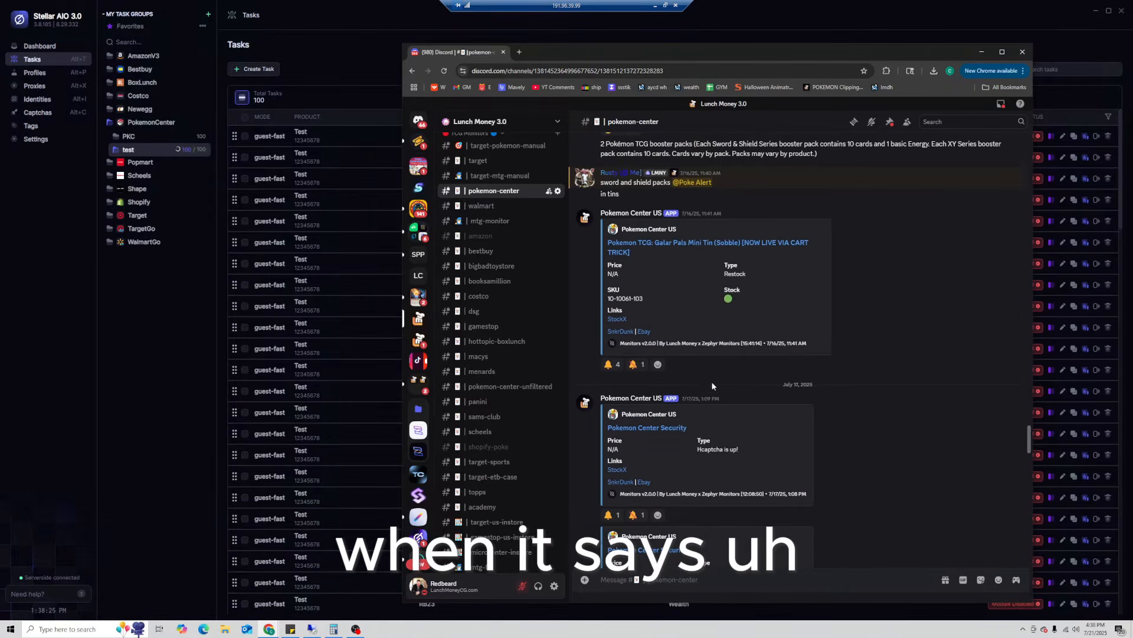
{"action": "scroll", "coordinate": [717, 379], "scroll_direction": "up", "scroll_amount": 4}
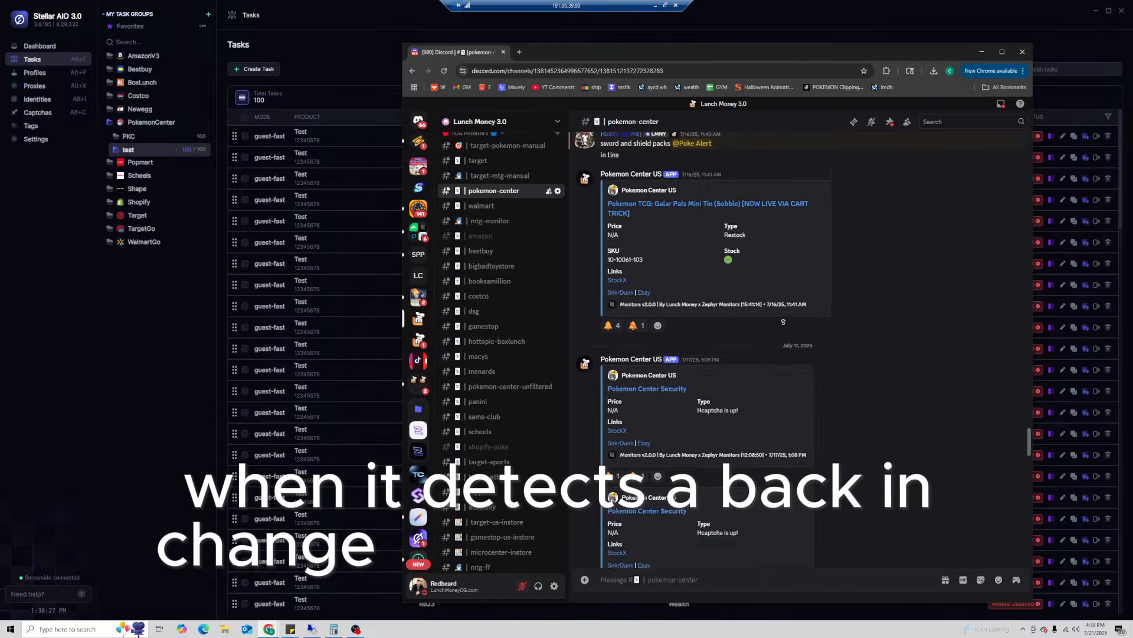
{"action": "scroll", "coordinate": [799, 334], "scroll_direction": "up", "scroll_amount": 10}
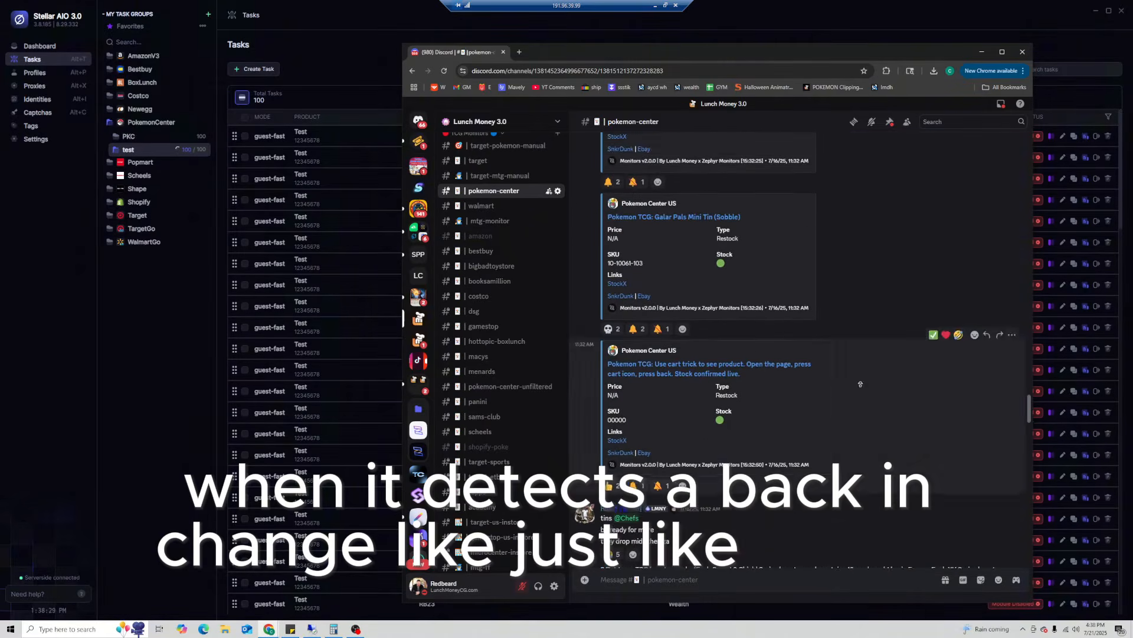
{"action": "scroll", "coordinate": [842, 324], "scroll_direction": "up", "scroll_amount": 10}
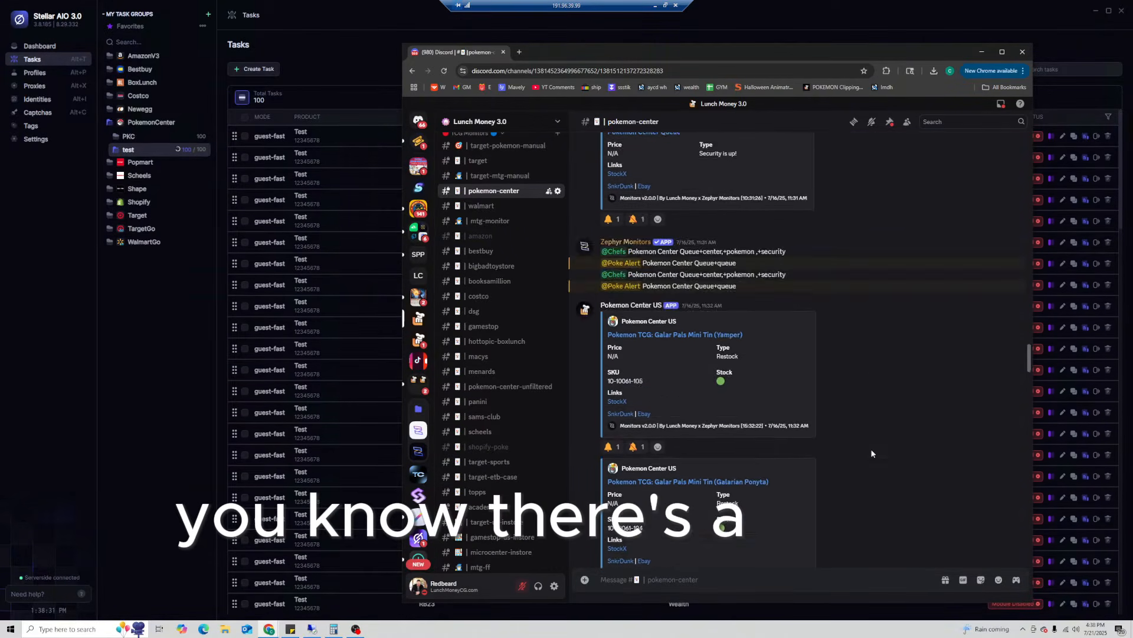
{"action": "scroll", "coordinate": [876, 465], "scroll_direction": "up", "scroll_amount": 15}
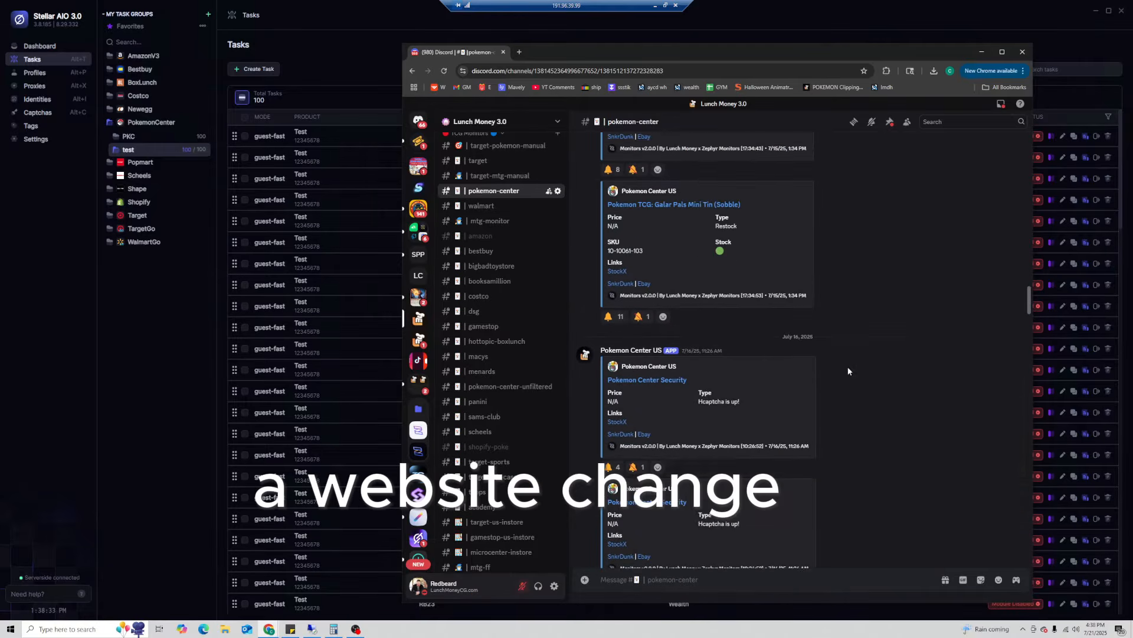
{"action": "scroll", "coordinate": [837, 322], "scroll_direction": "down", "scroll_amount": 5}
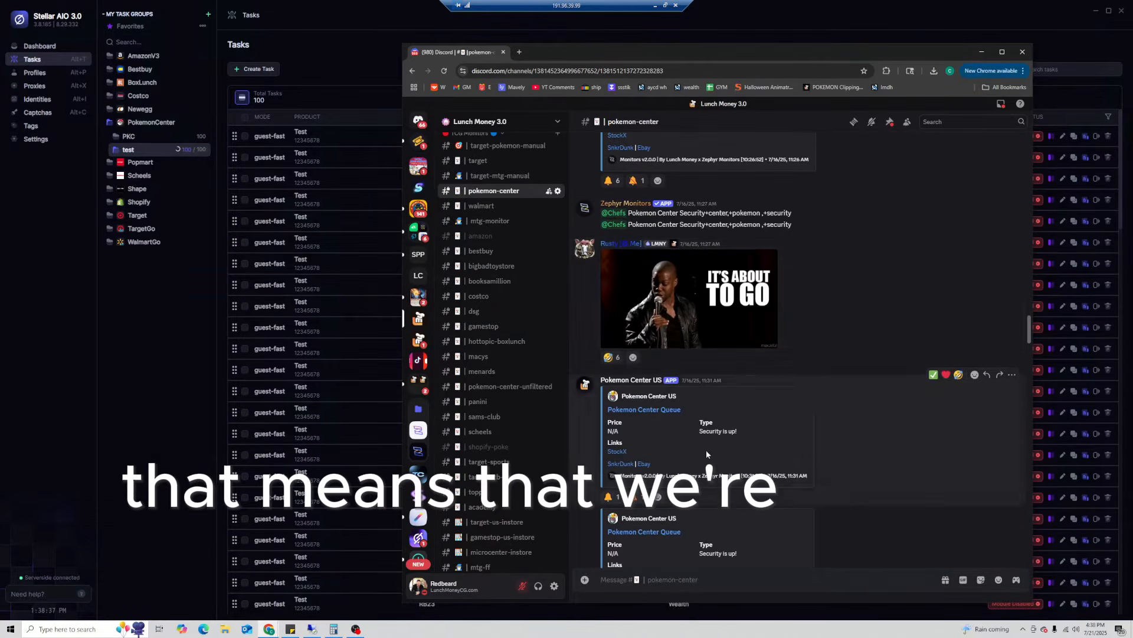
{"action": "scroll", "coordinate": [766, 408], "scroll_direction": "down", "scroll_amount": 6}
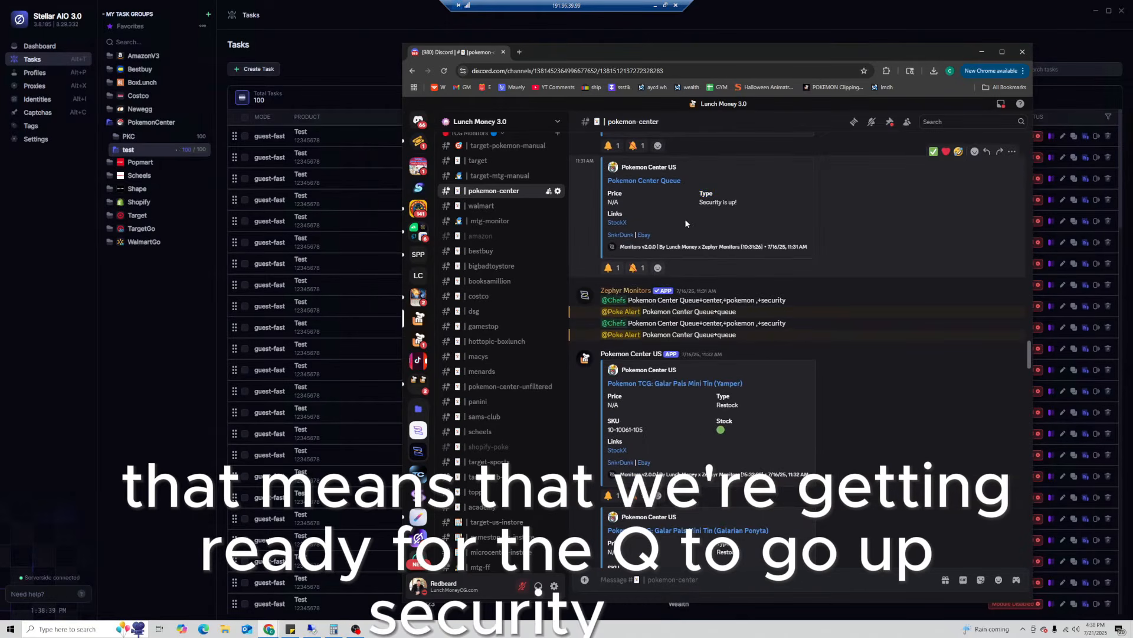
{"action": "left_click_drag", "start_coordinate": [716, 200], "coordinate": [746, 203]}
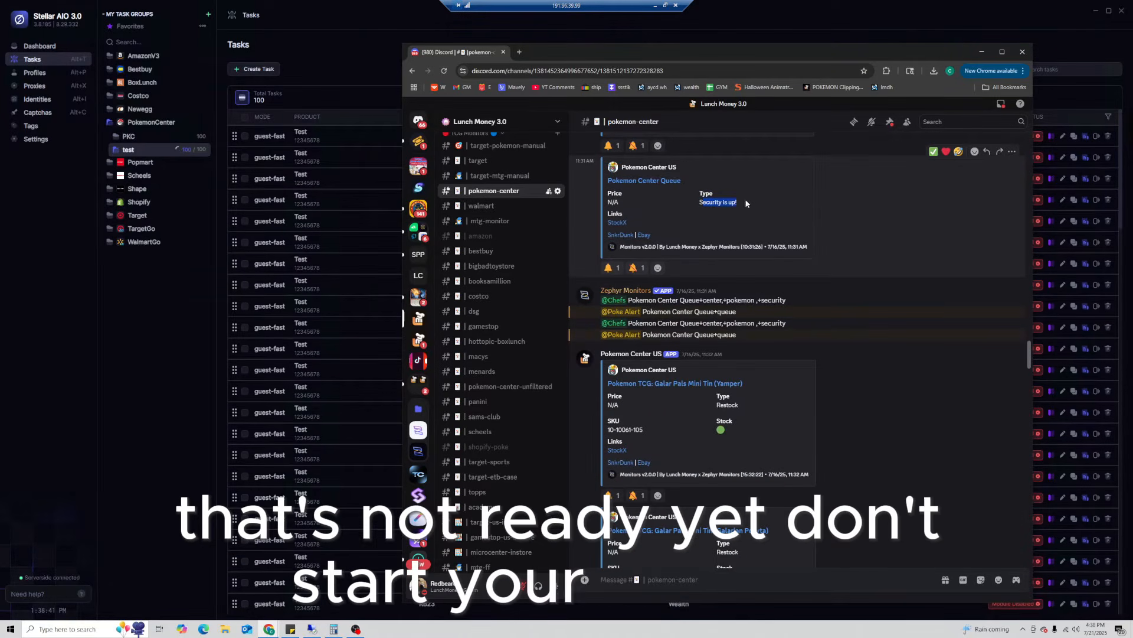
{"action": "left_click", "coordinate": [832, 218]}
{"action": "scroll", "coordinate": [844, 248], "scroll_direction": "down", "scroll_amount": 10}
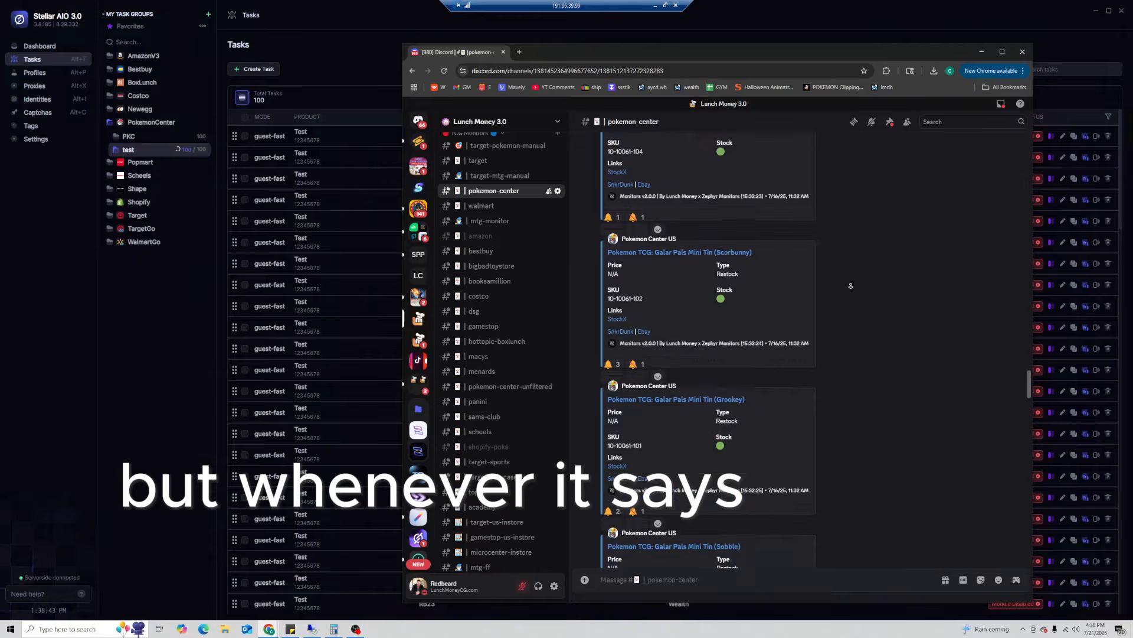
{"action": "scroll", "coordinate": [832, 271], "scroll_direction": "down", "scroll_amount": 8}
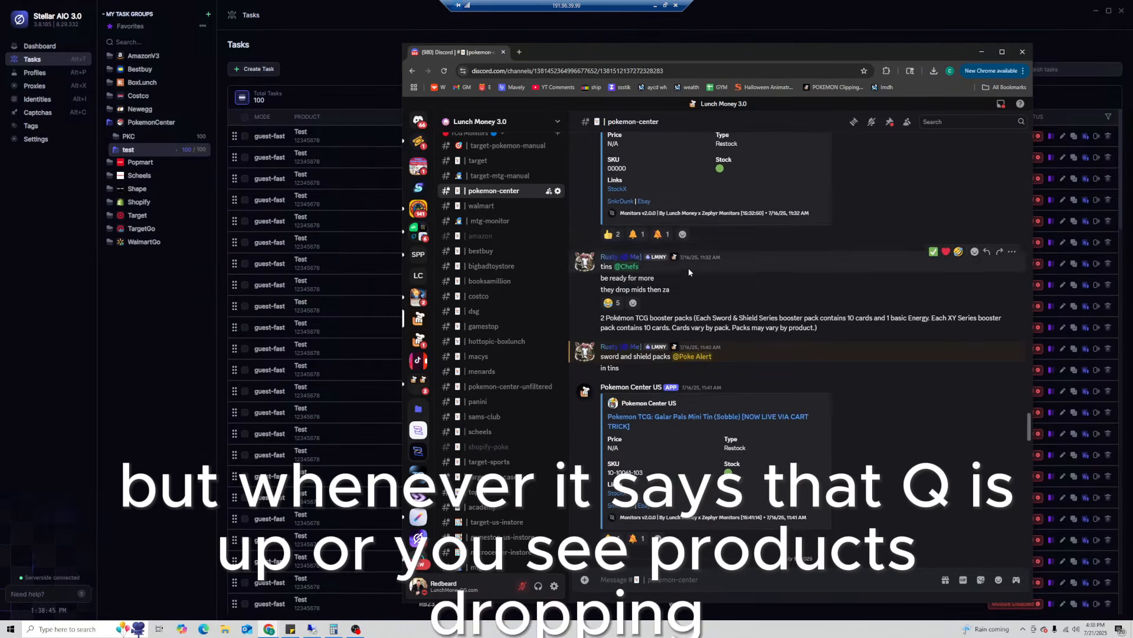
{"action": "scroll", "coordinate": [848, 299], "scroll_direction": "down", "scroll_amount": 3}
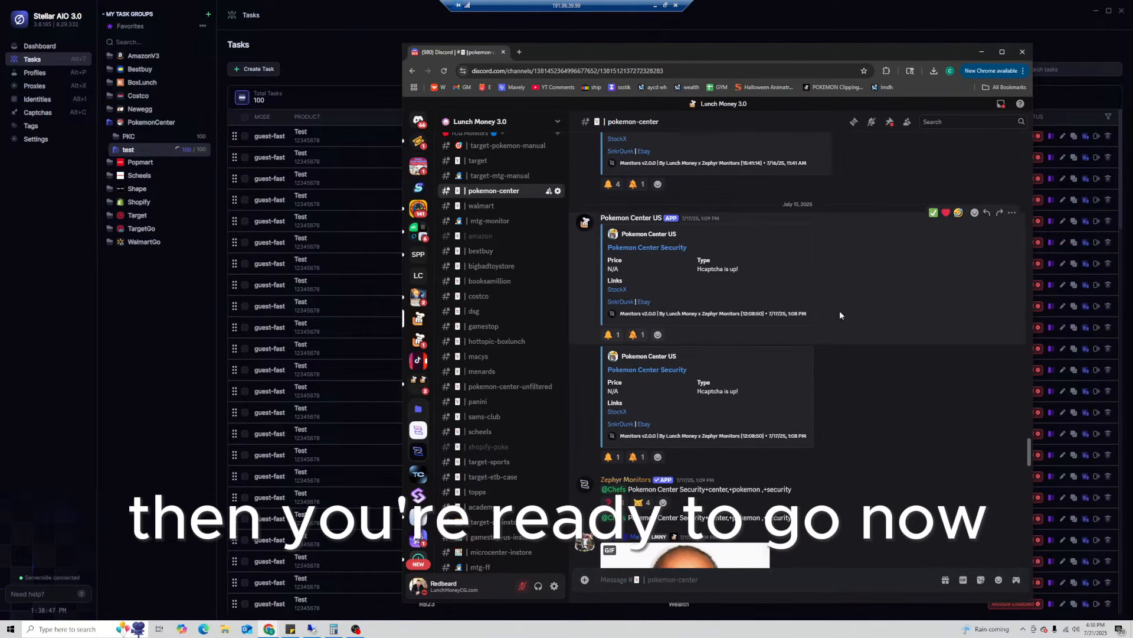
{"action": "scroll", "coordinate": [825, 250], "scroll_direction": "down", "scroll_amount": 3}
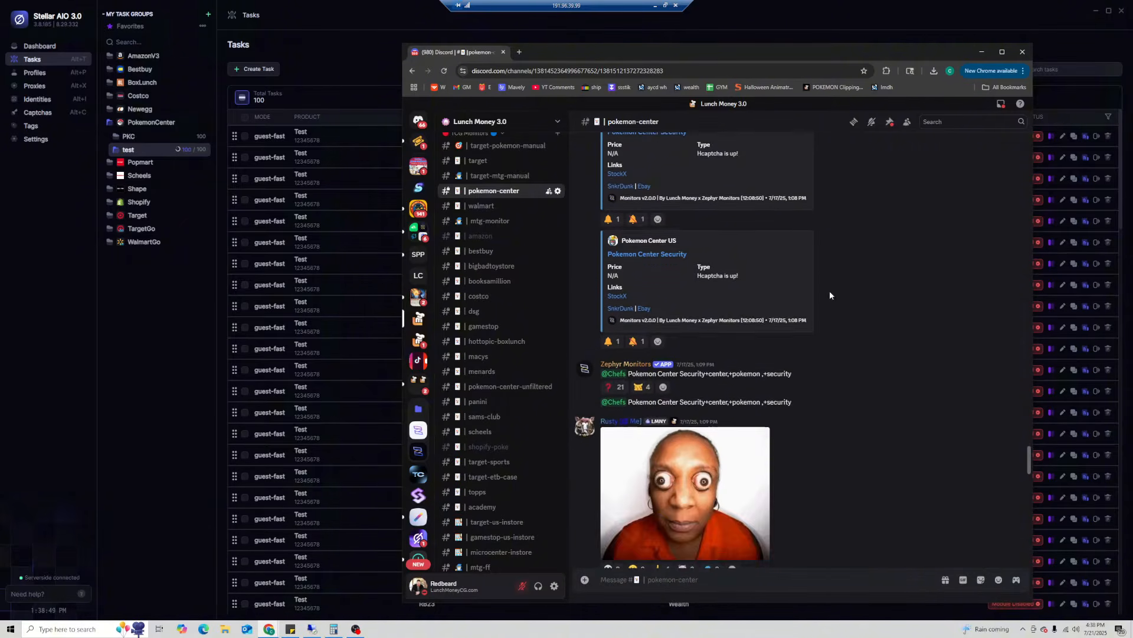
{"action": "scroll", "coordinate": [827, 293], "scroll_direction": "down", "scroll_amount": 6}
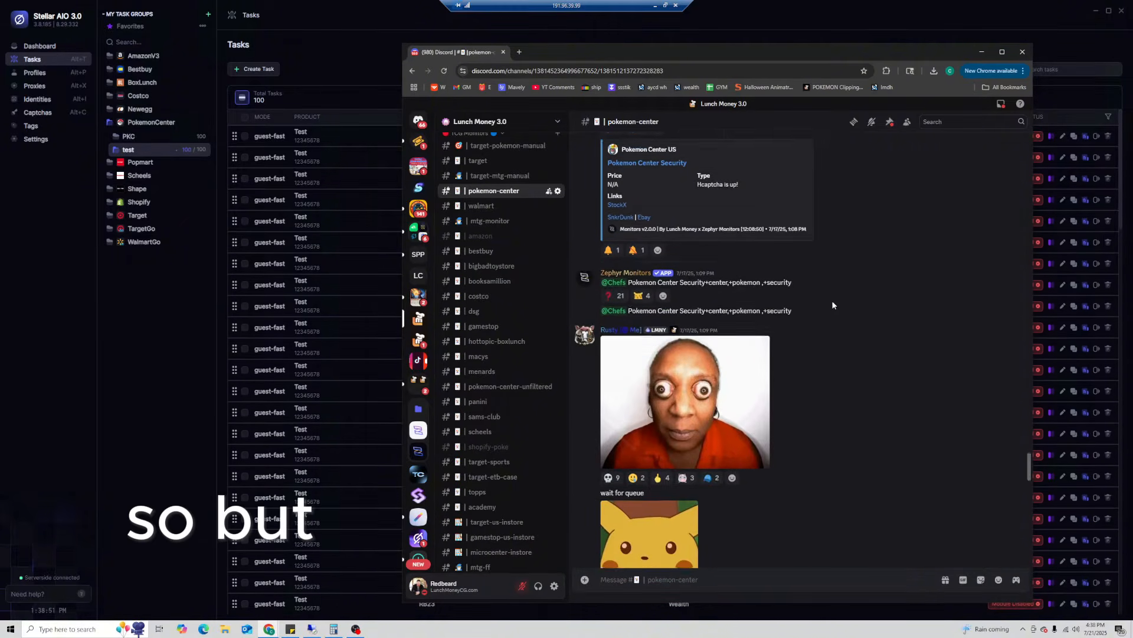
{"action": "scroll", "coordinate": [779, 360], "scroll_direction": "down", "scroll_amount": 1}
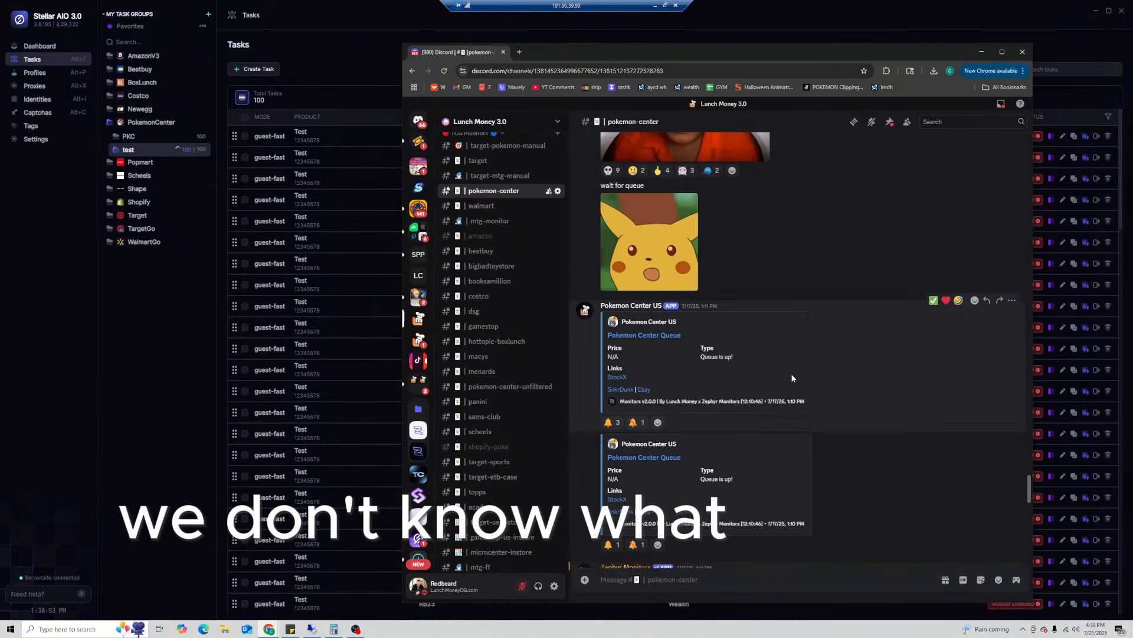
{"action": "mouse_move", "coordinate": [579, 51]}
{"action": "left_mouse_down"}
{"action": "mouse_move", "coordinate": [703, 97]}
{"action": "mouse_move", "coordinate": [696, 229]}
{"action": "mouse_move", "coordinate": [616, 218]}
{"action": "left_mouse_up"}
{"action": "left_click_drag", "start_coordinate": [578, 175], "coordinate": [595, 49]}
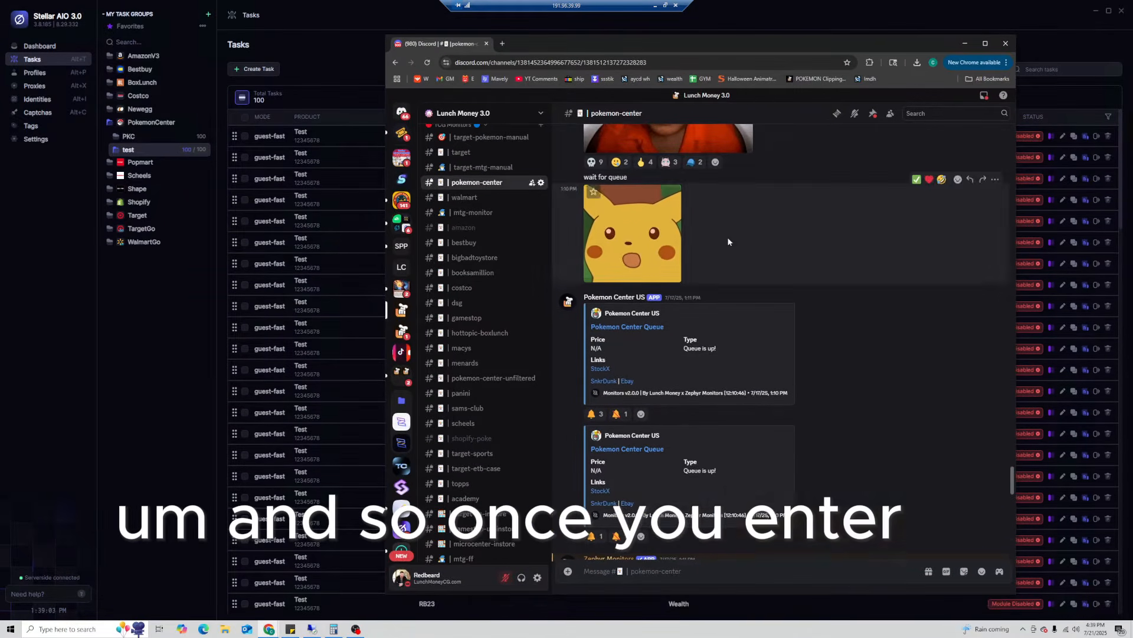
{"action": "scroll", "coordinate": [728, 236], "scroll_direction": "down", "scroll_amount": 2}
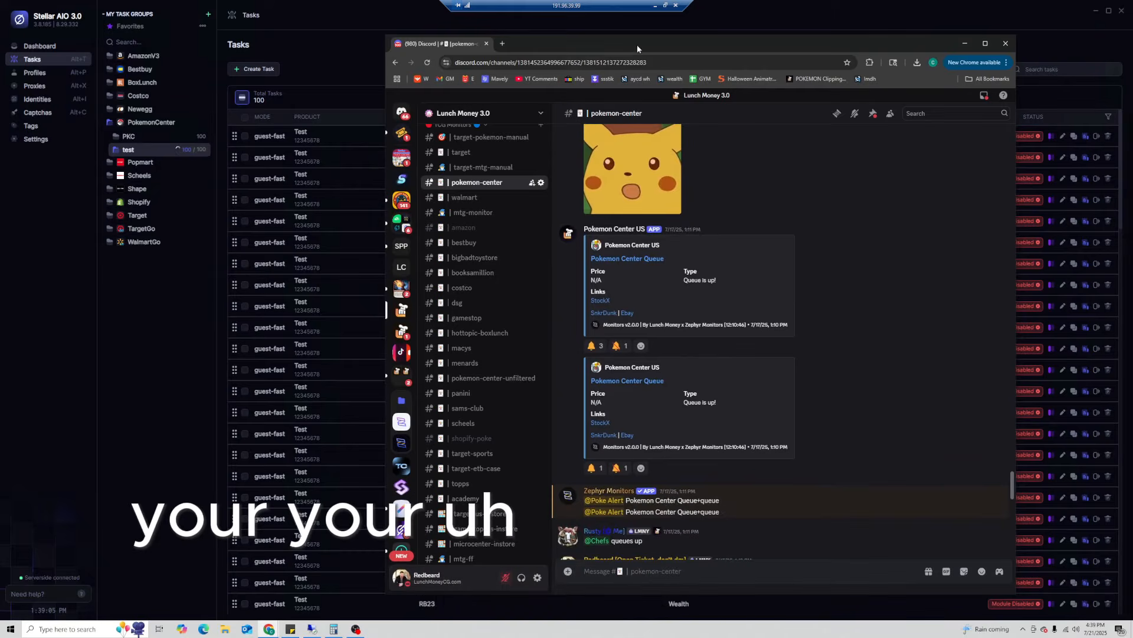
- Slide the Discord window off to the right to reveal the task list, then drag it back
{"action": "left_click_drag", "start_coordinate": [636, 45], "coordinate": [1132, 147]}
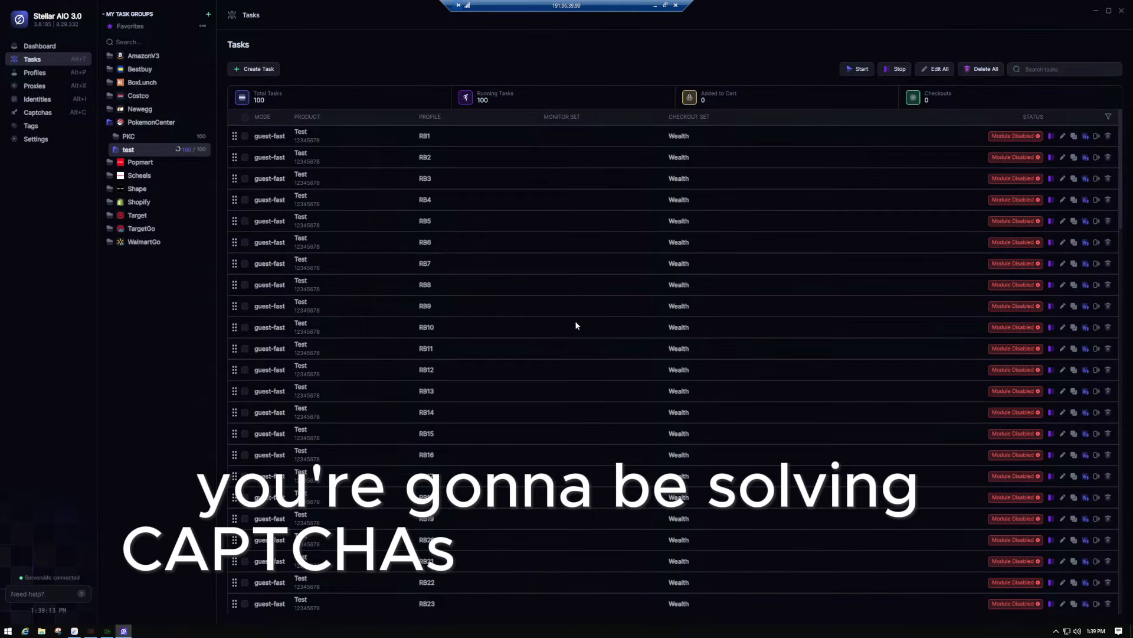
{"action": "left_click_drag", "start_coordinate": [1132, 135], "coordinate": [672, 41]}
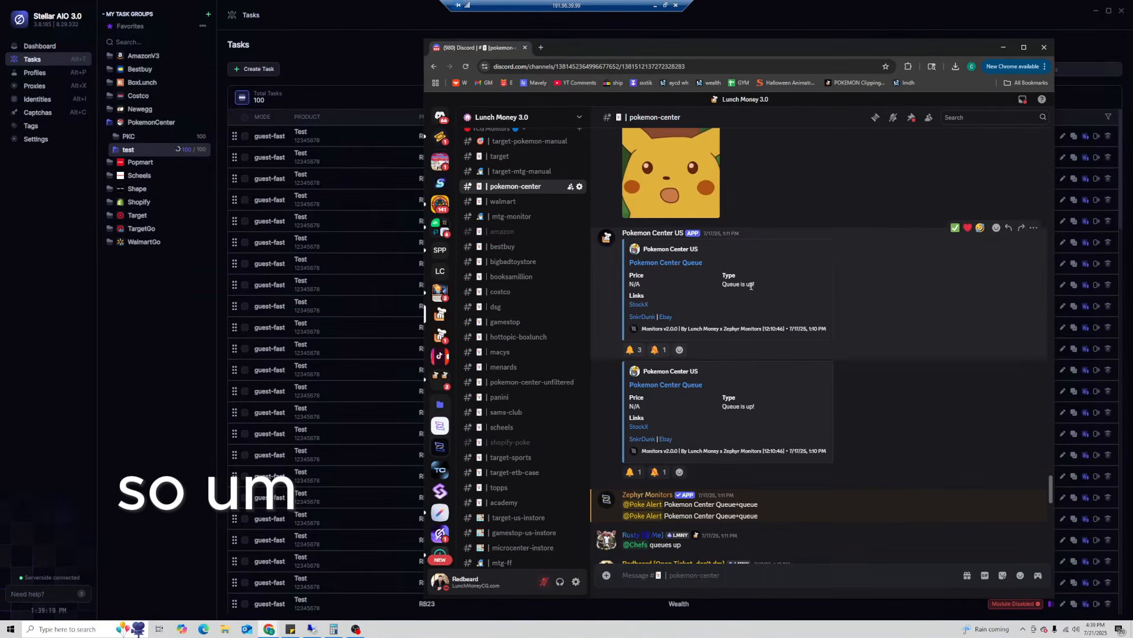
- Select SKU 191-85932 in Discord's Surging Sparks restock alert, then return to Stellar AIO
{"action": "scroll", "coordinate": [785, 331], "scroll_direction": "down", "scroll_amount": 3}
{"action": "scroll", "coordinate": [810, 307], "scroll_direction": "down", "scroll_amount": 10}
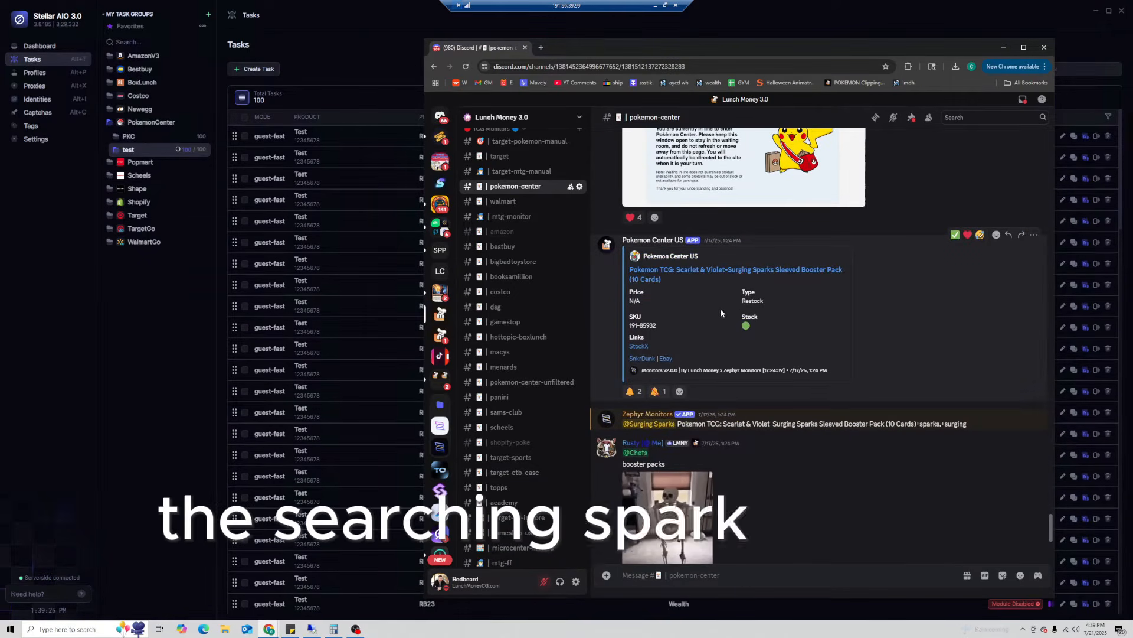
{"action": "double_click", "coordinate": [645, 325]}
{"action": "left_click", "coordinate": [663, 317]}
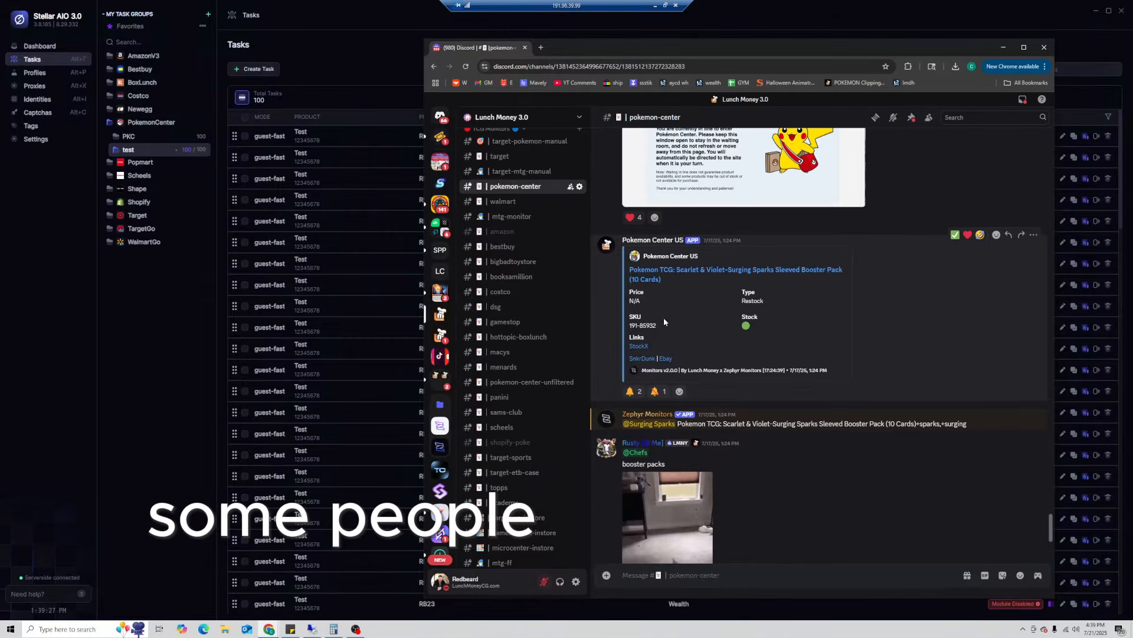
{"action": "triple_click", "coordinate": [648, 325]}
{"action": "key", "text": "ctrl+c"}
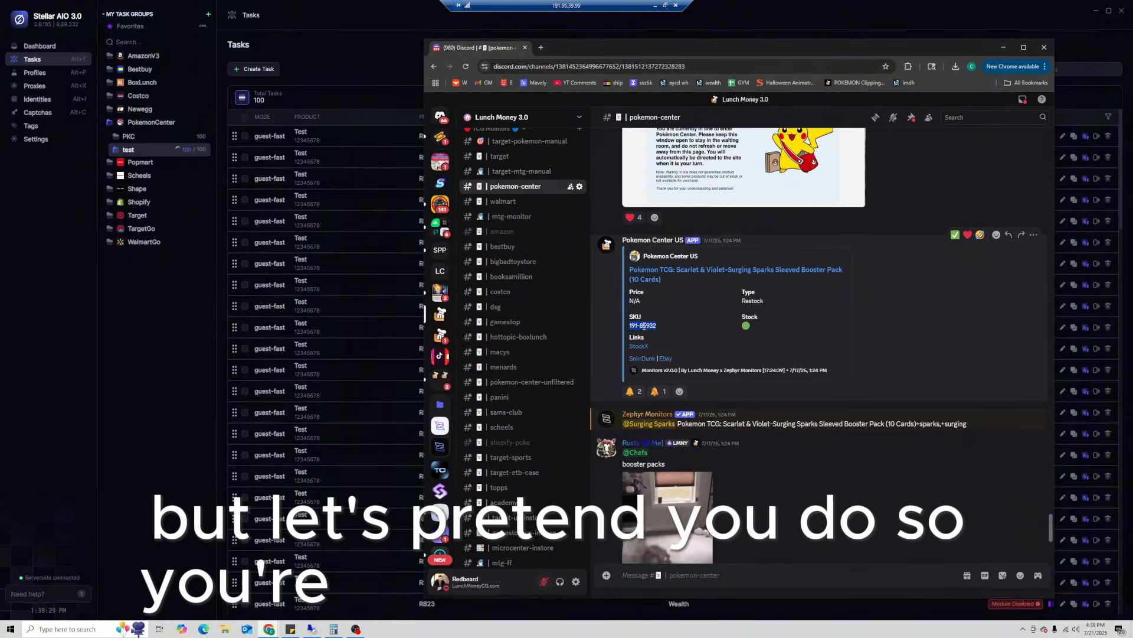
{"action": "left_click", "coordinate": [211, 249]}
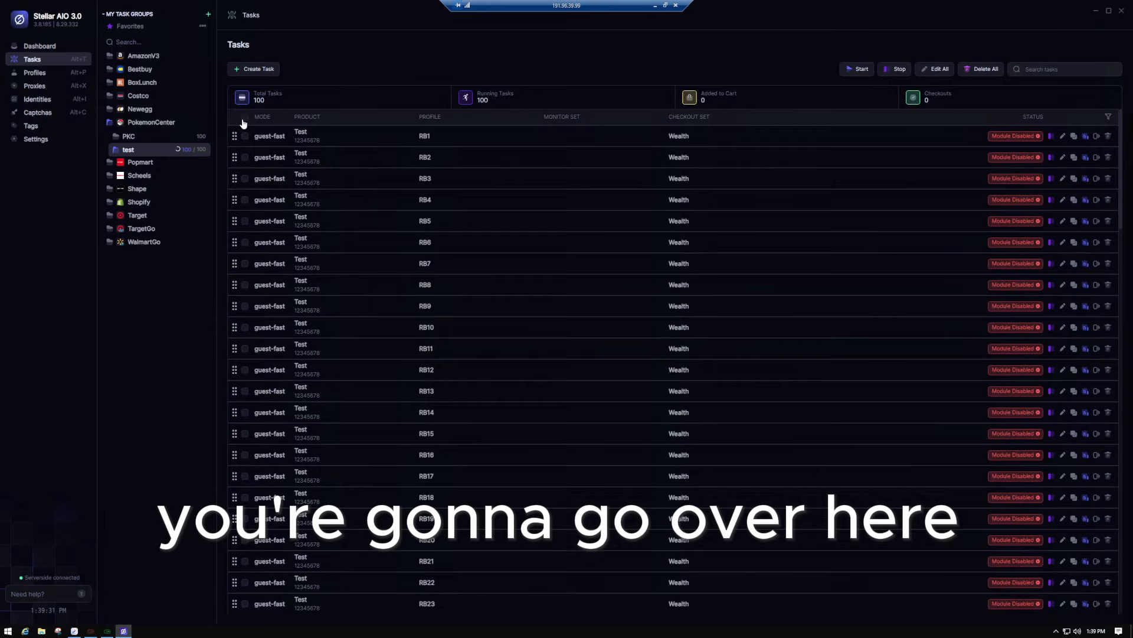
- Select all tasks and open the bulk editor, then cancel it and deselect the tasks
{"action": "left_click", "coordinate": [244, 117]}
{"action": "right_click", "coordinate": [429, 167]}
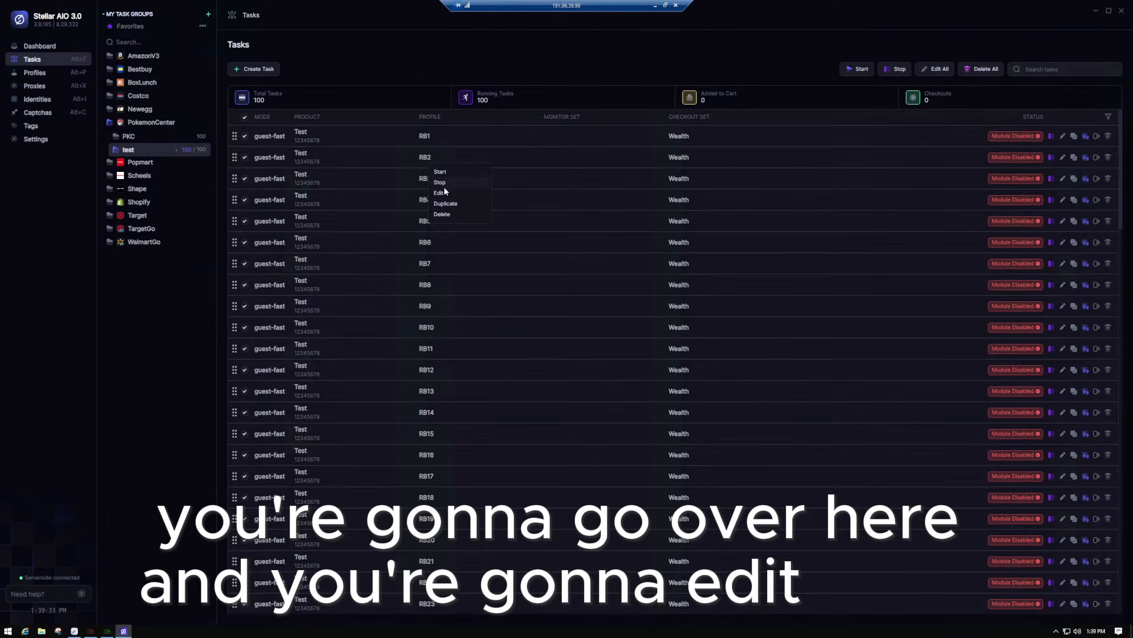
{"action": "left_click", "coordinate": [439, 193]}
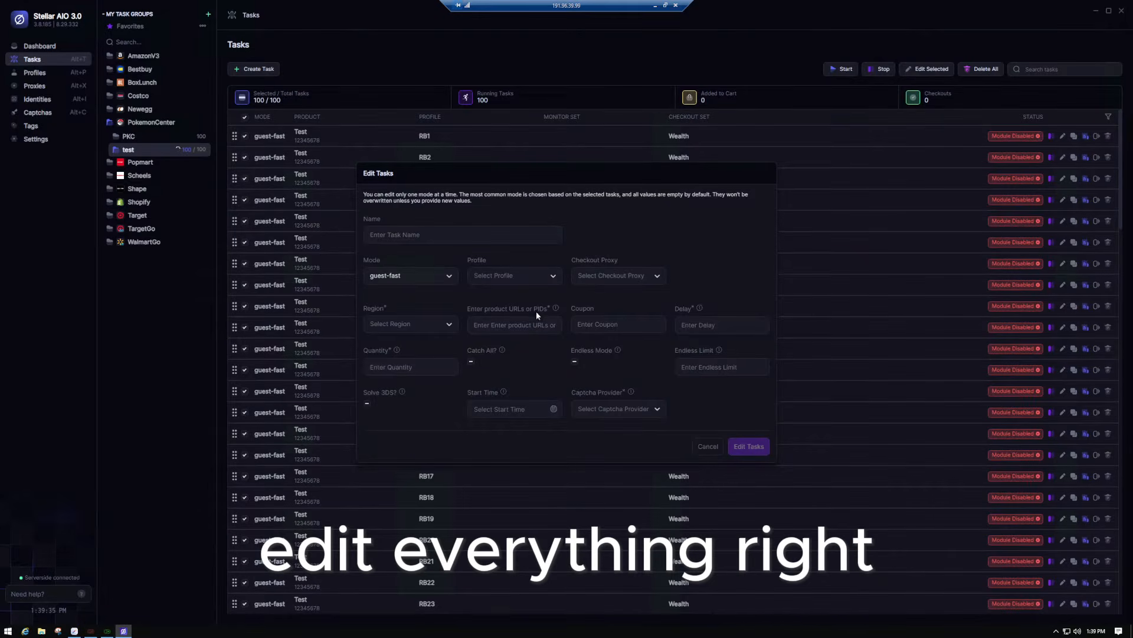
{"action": "left_click", "coordinate": [708, 446]}
{"action": "left_click", "coordinate": [246, 119]}
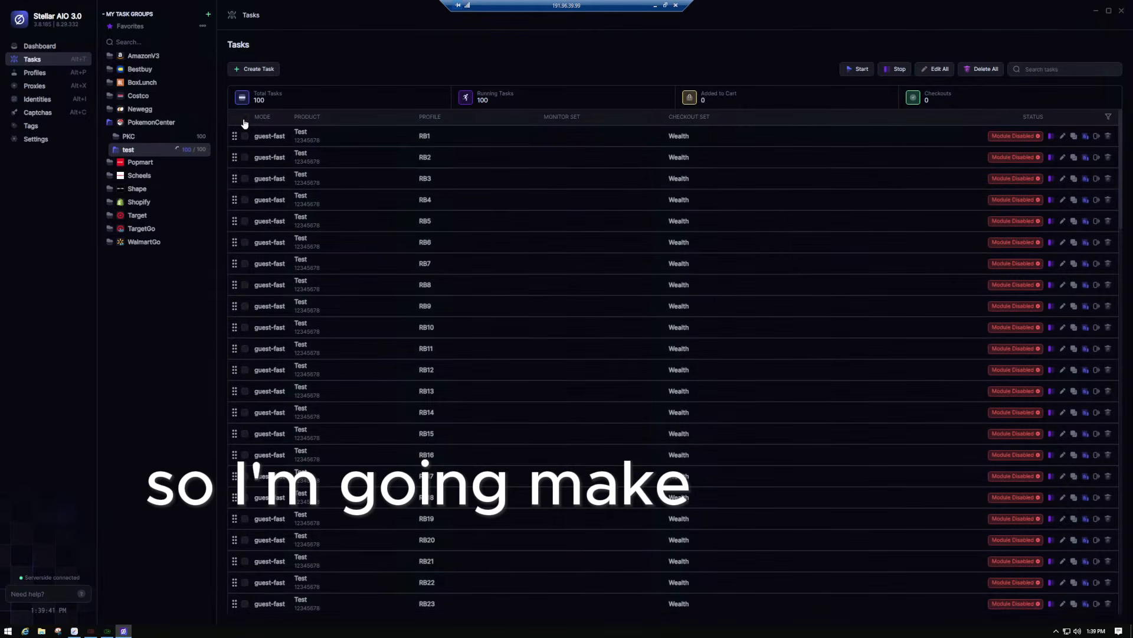
- Bulk-edit all 100 tasks so their product is SKU 191-85932
{"action": "left_click", "coordinate": [244, 118]}
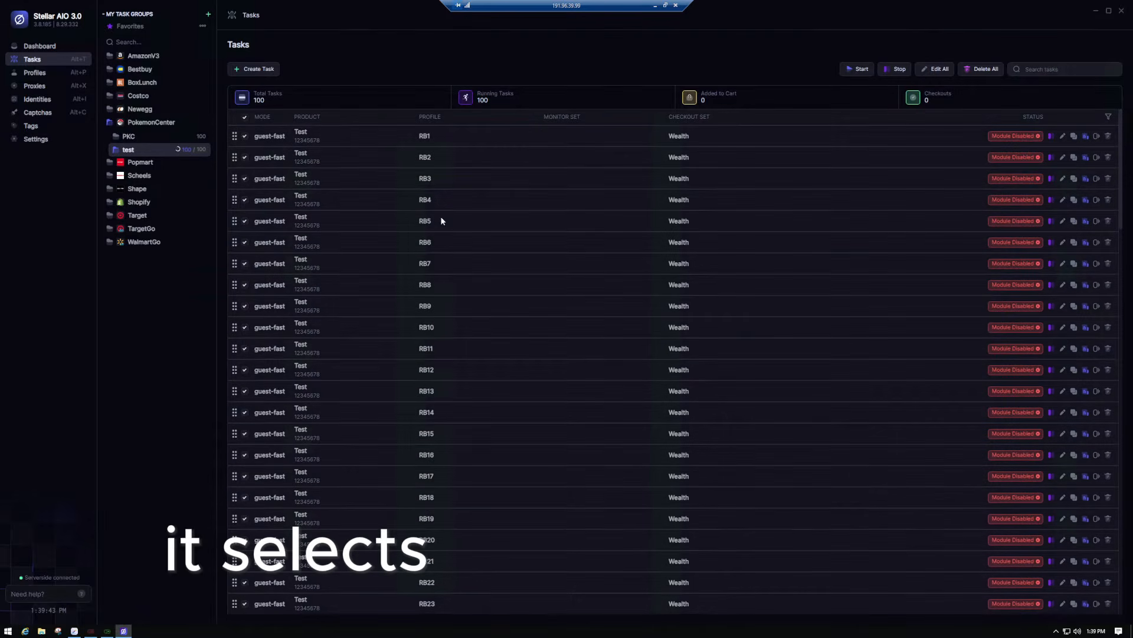
{"action": "right_click", "coordinate": [376, 172]}
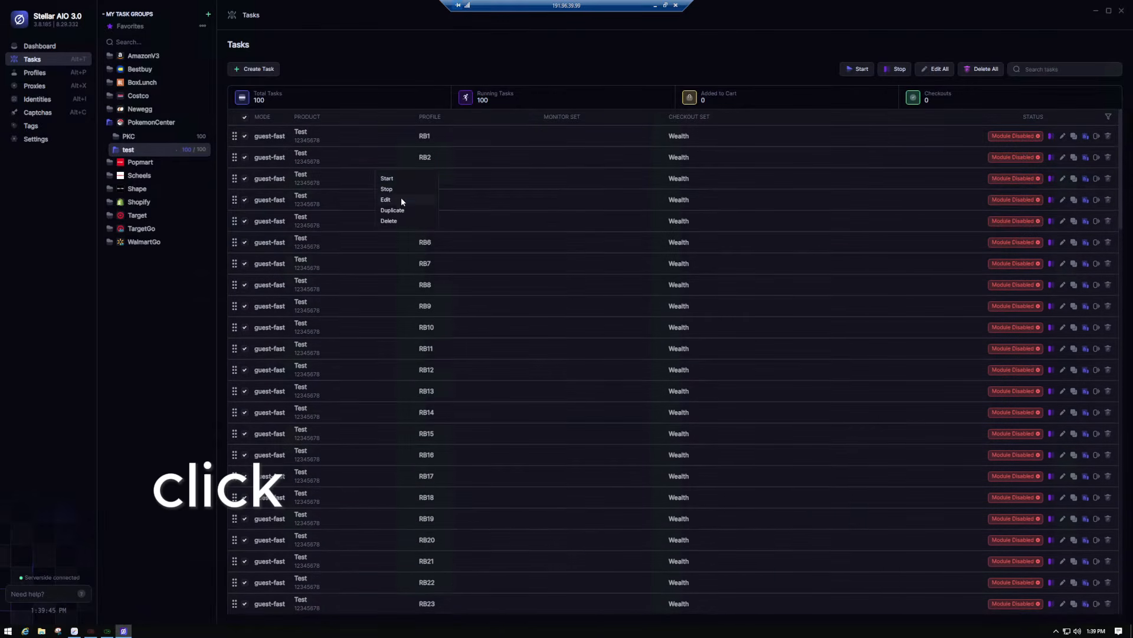
{"action": "left_click", "coordinate": [386, 200]}
{"action": "left_click", "coordinate": [411, 367]}
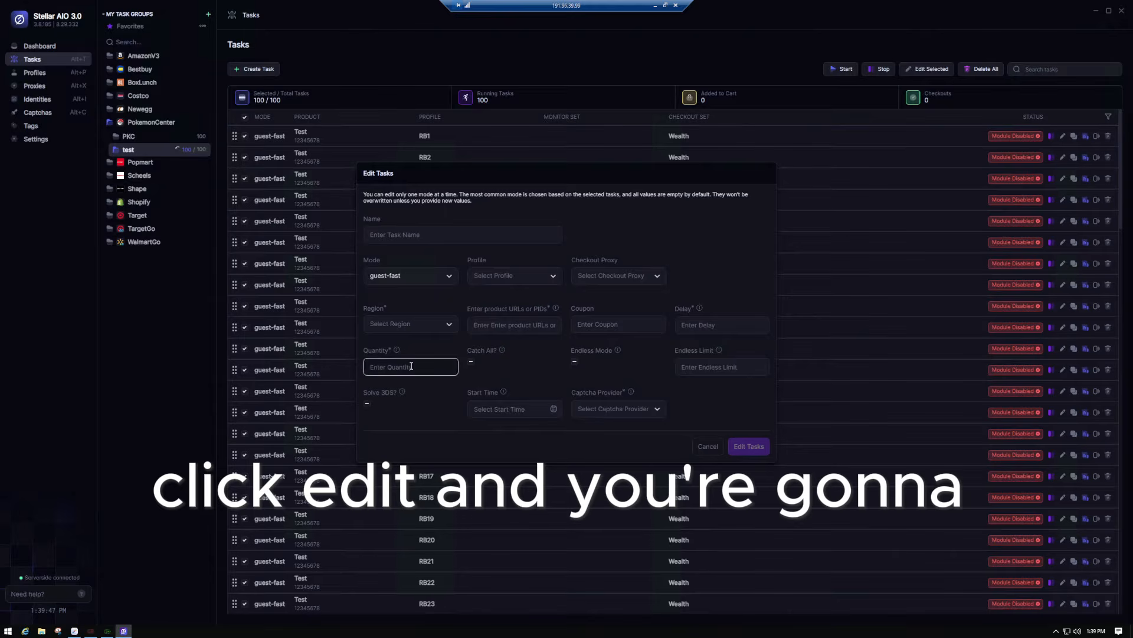
{"action": "left_click", "coordinate": [518, 325]}
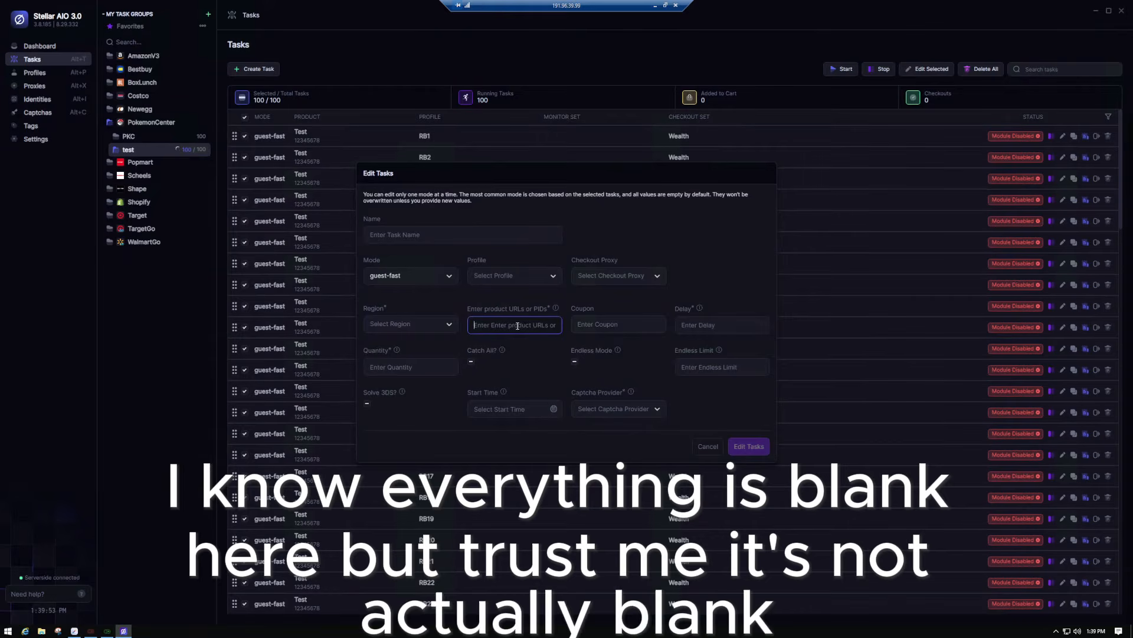
{"action": "type", "text": "v"}
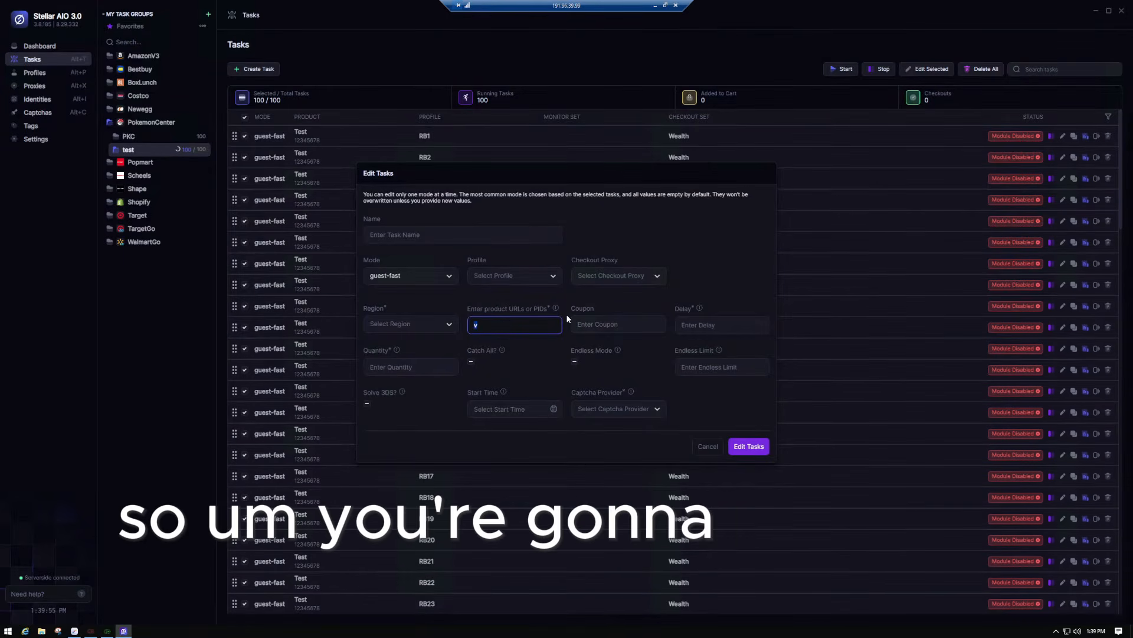
{"action": "key", "text": "ctrl+v"}
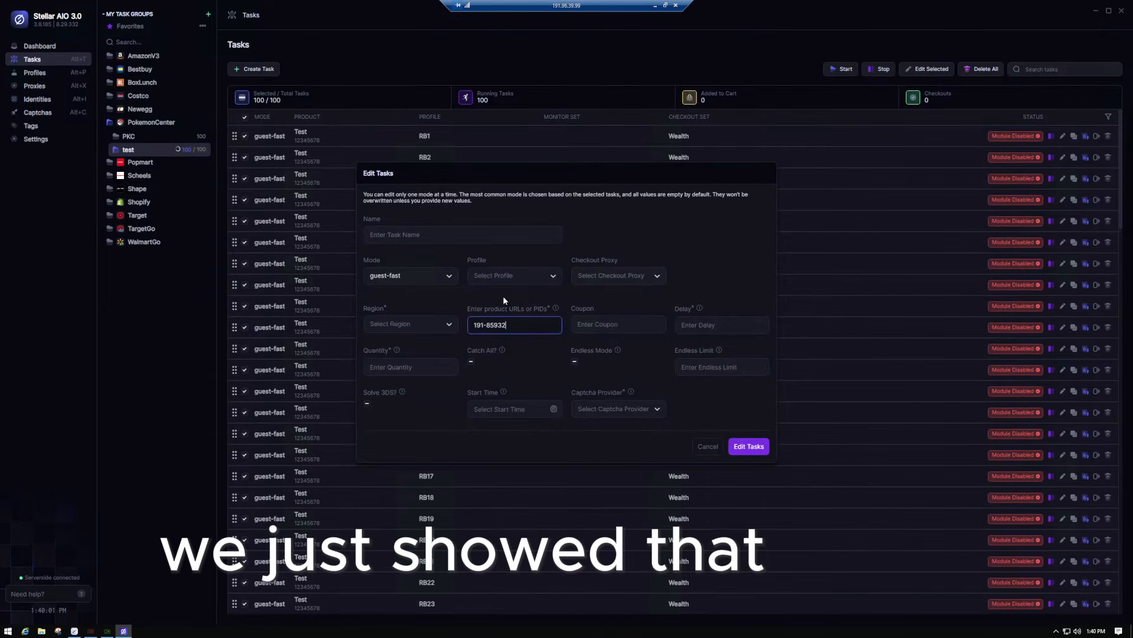
{"action": "left_click", "coordinate": [752, 447]}
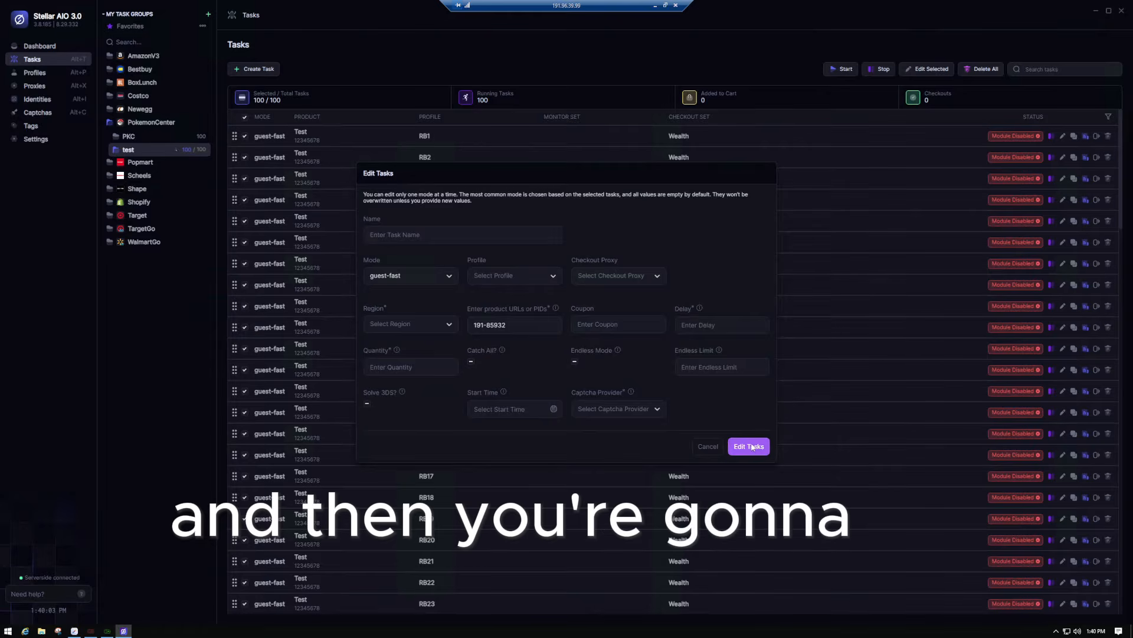
{"action": "left_click", "coordinate": [749, 447]}
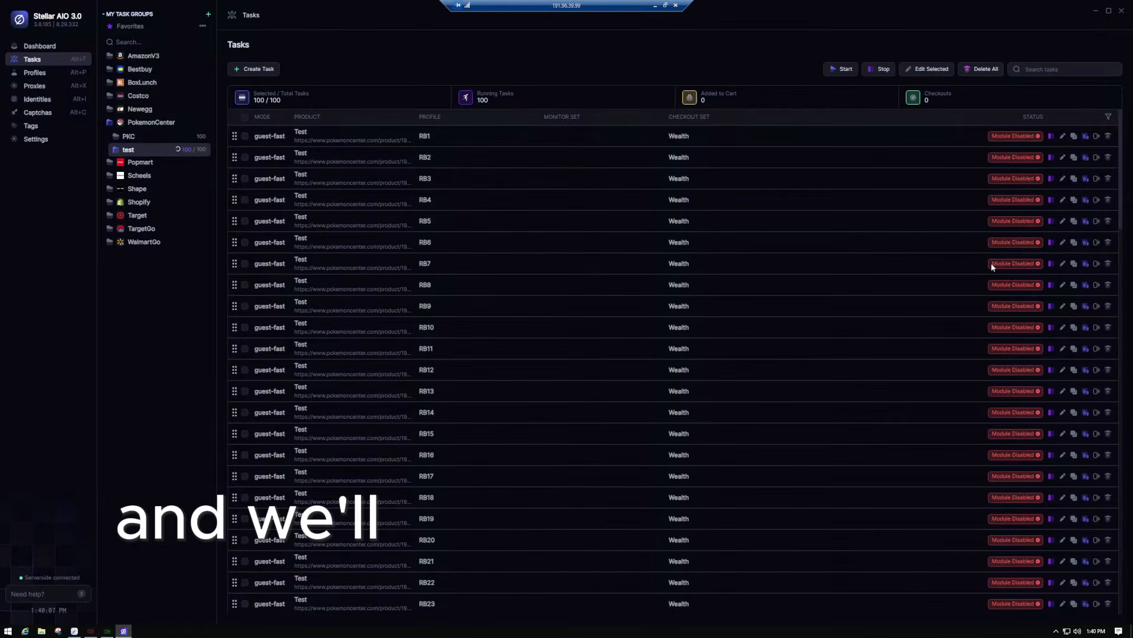
{"action": "left_click", "coordinate": [1063, 306]}
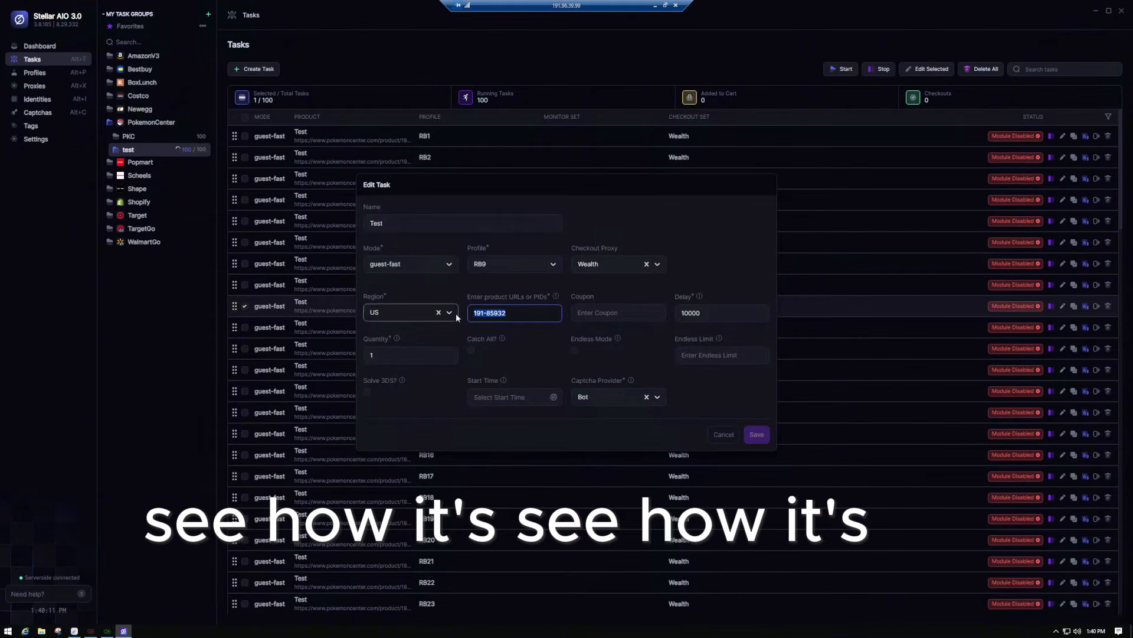
{"action": "left_click", "coordinate": [725, 435]}
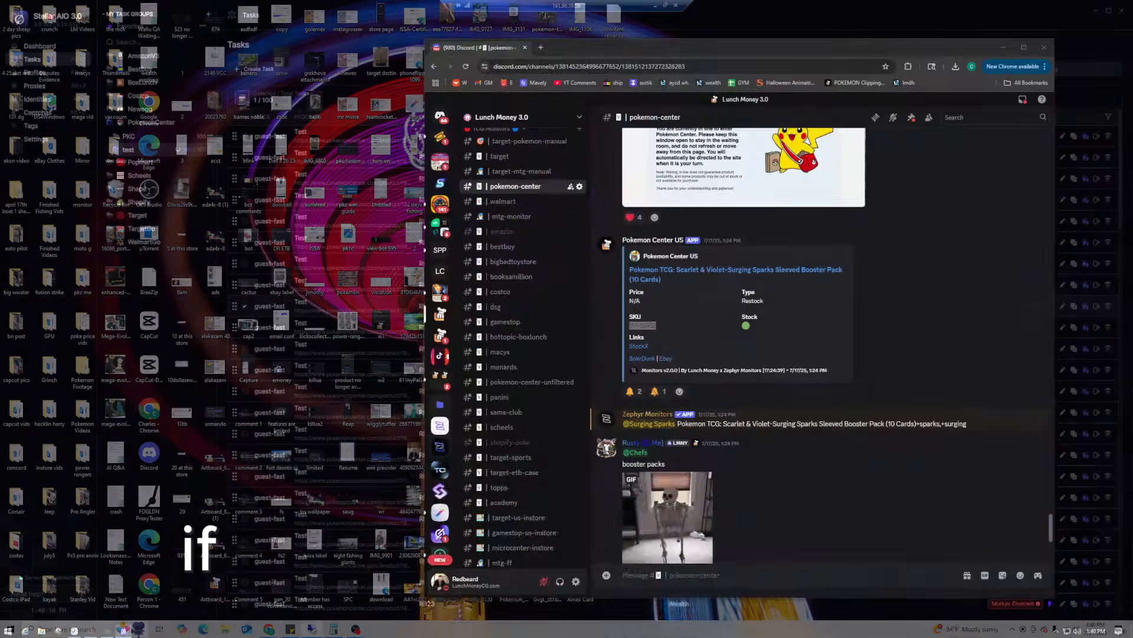
{"action": "key", "text": "super+d"}
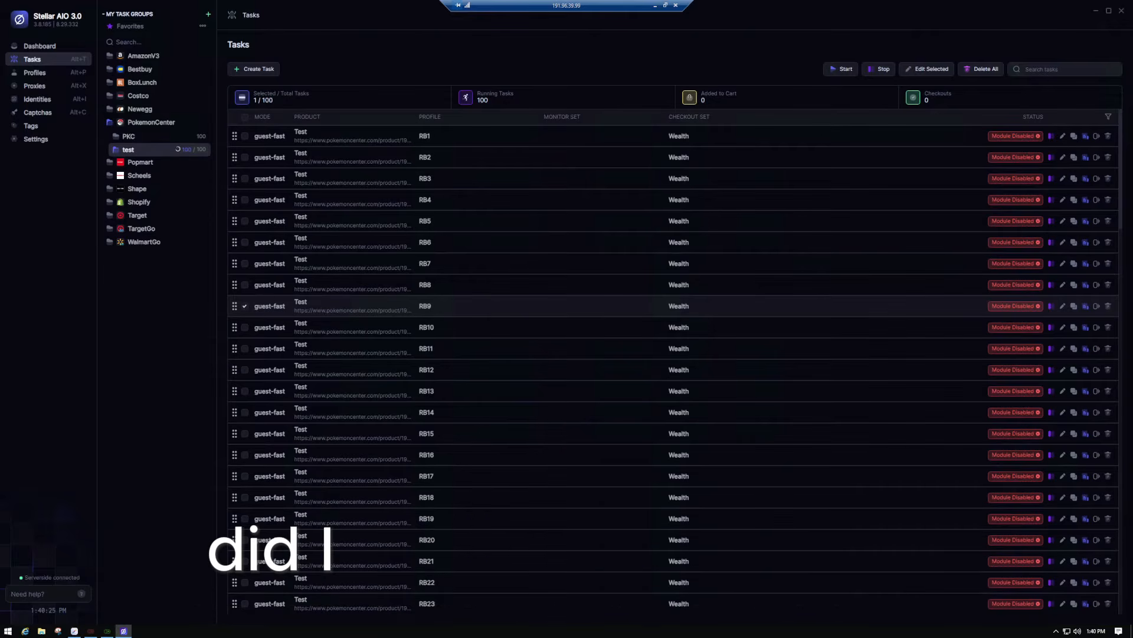
{"action": "key", "text": "alt+Tab"}
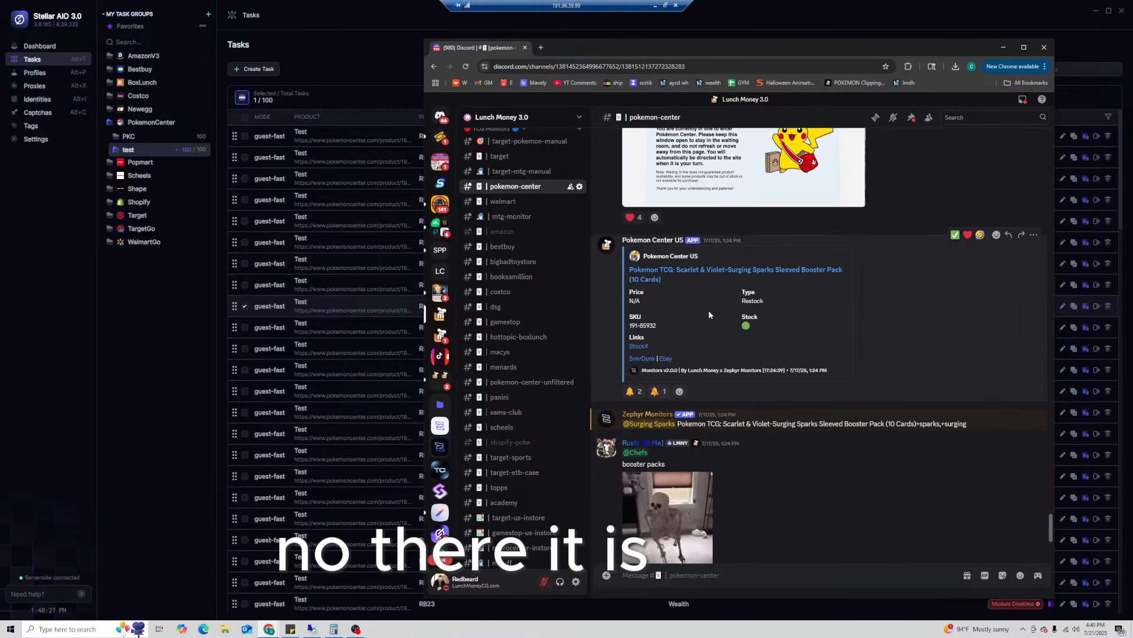
- Clear the selection in the Surging Sparks post and switch back to Stellar AIO's task list
{"action": "left_click", "coordinate": [689, 322]}
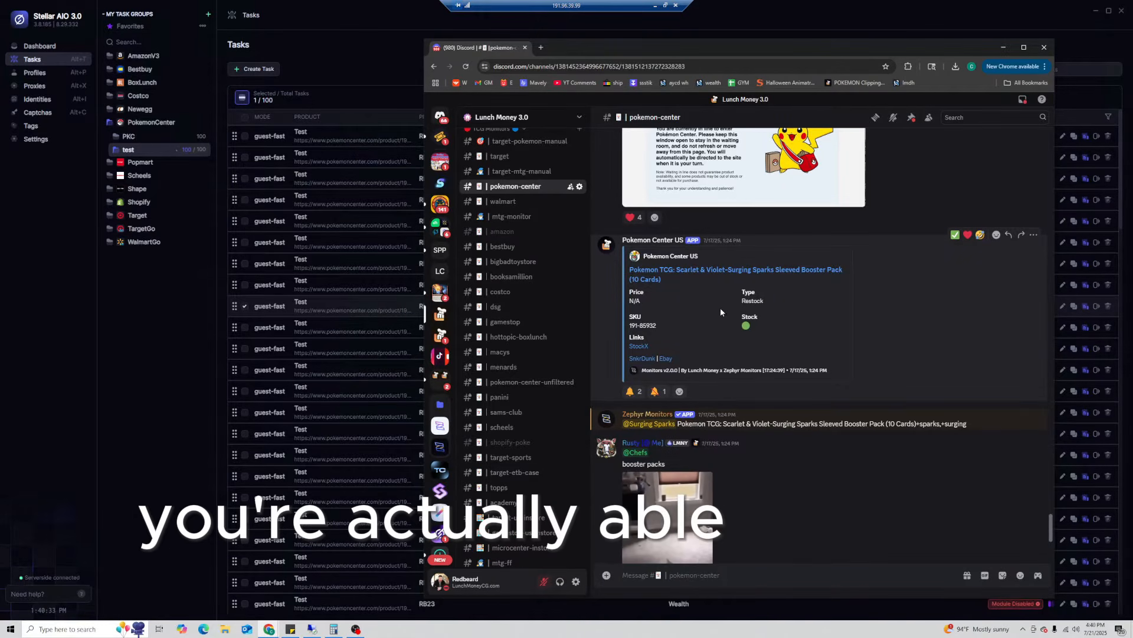
{"action": "left_click", "coordinate": [112, 363]}
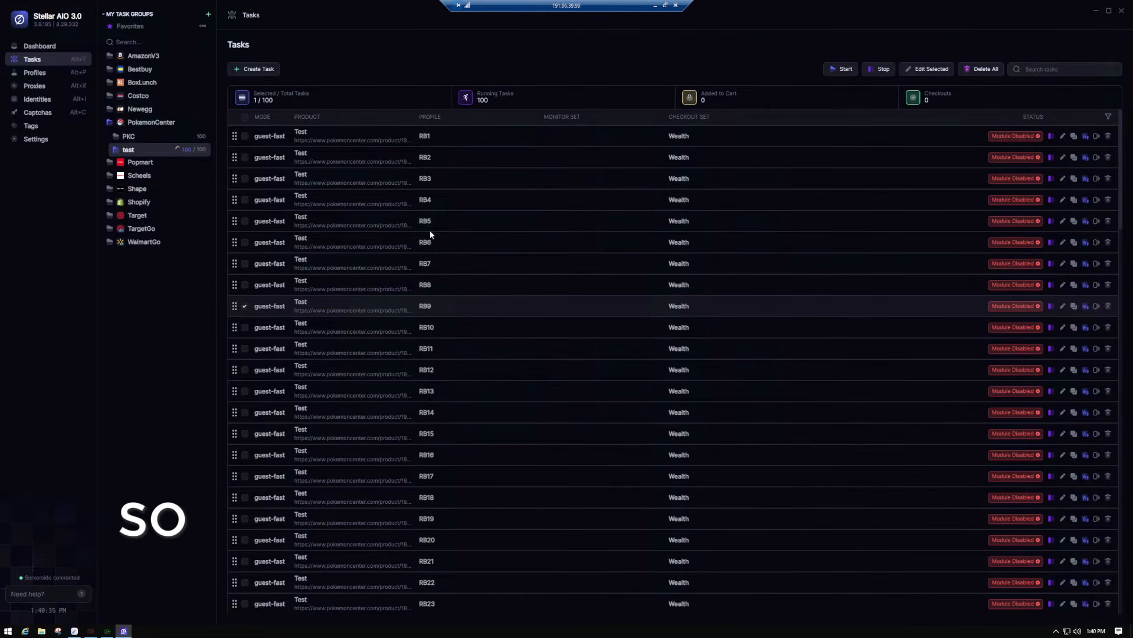
- Bulk-edit all 100 tasks to quantity 6
{"action": "left_click", "coordinate": [245, 117]}
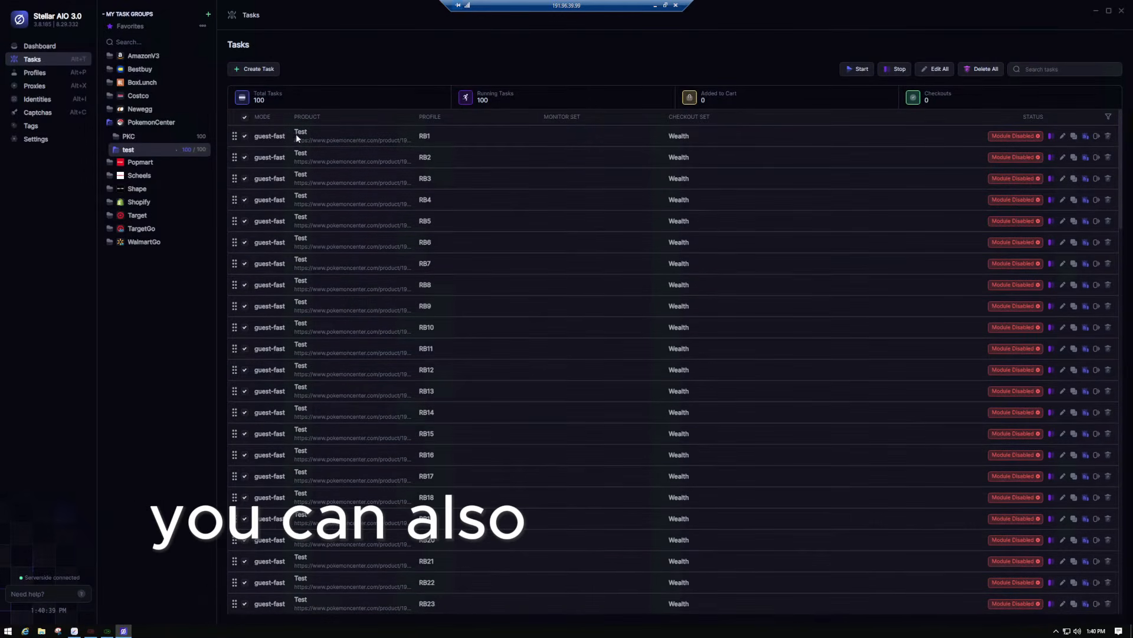
{"action": "right_click", "coordinate": [310, 178]}
{"action": "left_click", "coordinate": [328, 210]}
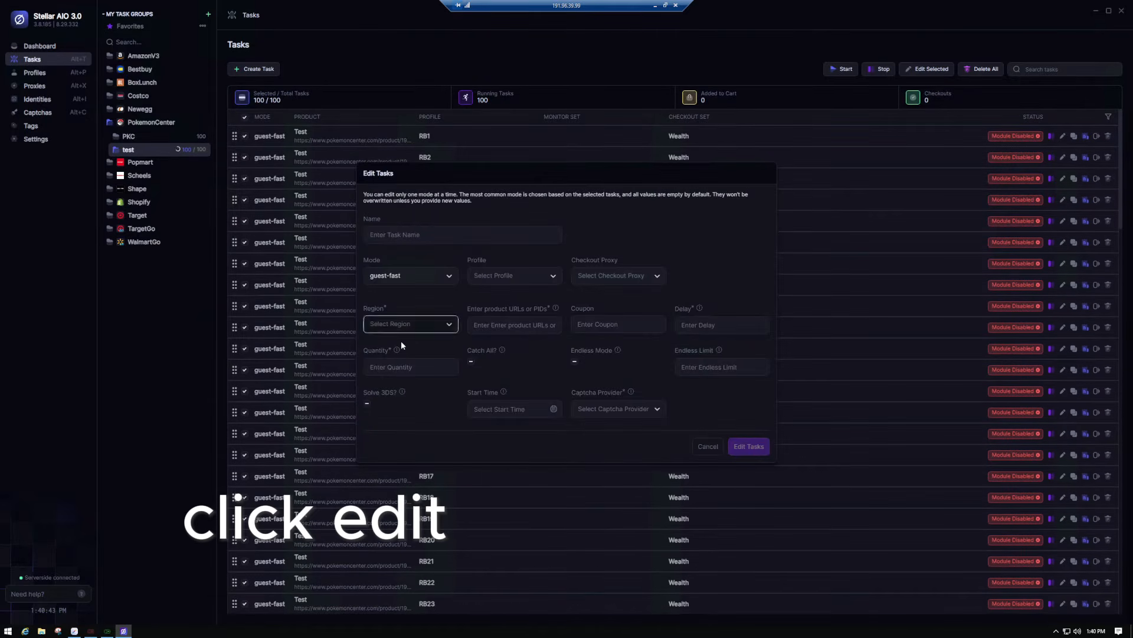
{"action": "left_click", "coordinate": [411, 363]}
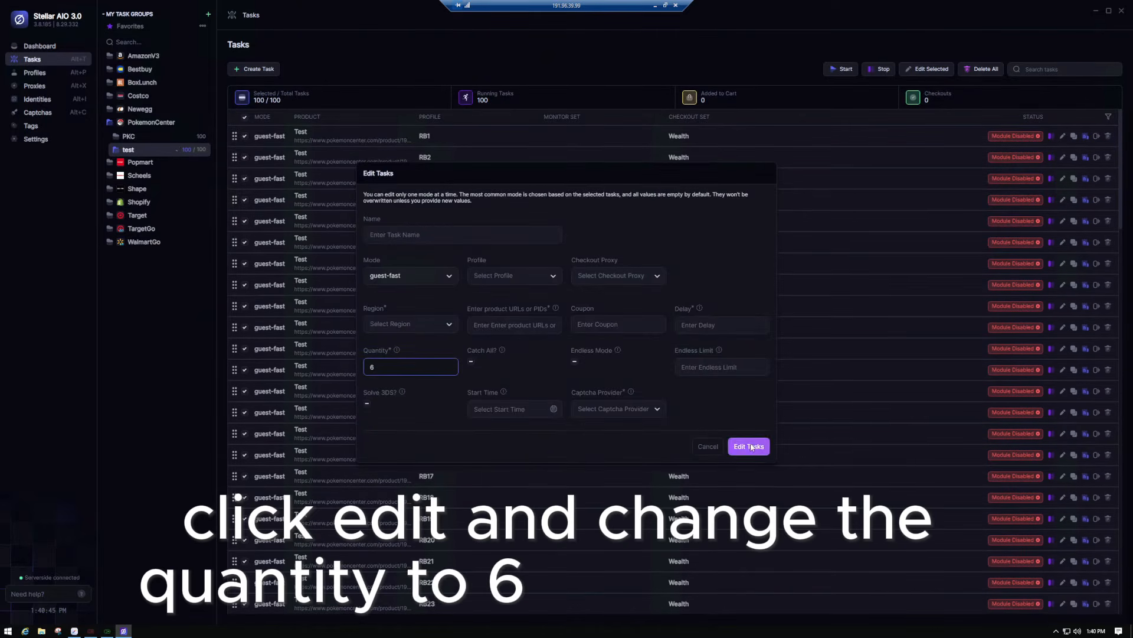
{"action": "left_click", "coordinate": [750, 446]}
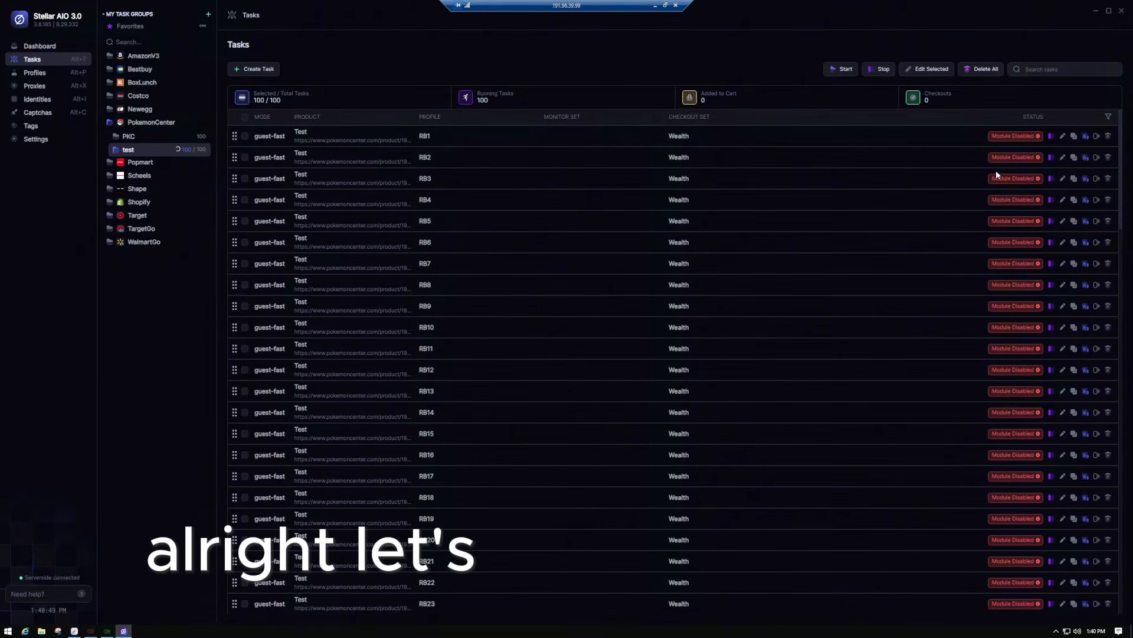
- Open task RB3 to confirm quantity 6, then close it unchanged
{"action": "left_click", "coordinate": [1062, 178]}
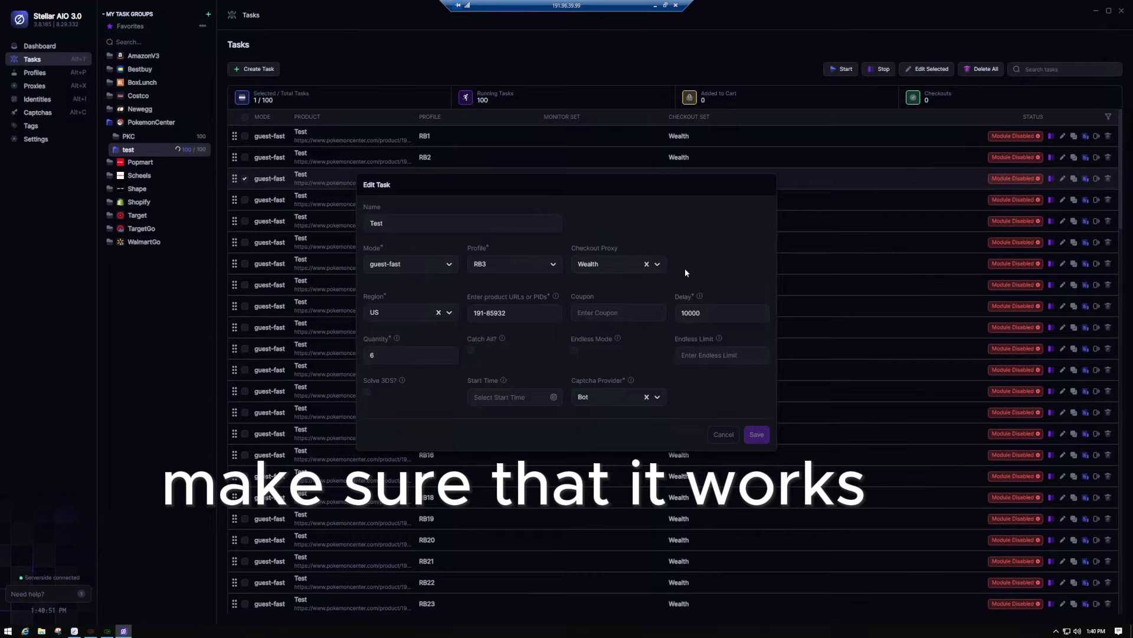
{"action": "double_click", "coordinate": [416, 353]}
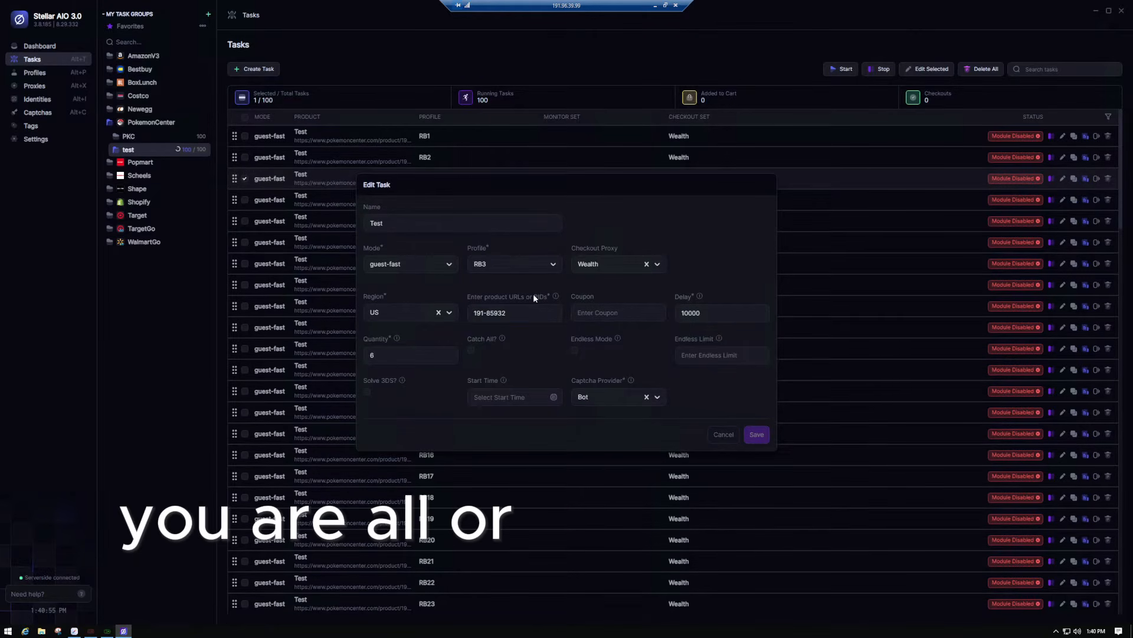
{"action": "left_click", "coordinate": [724, 434]}
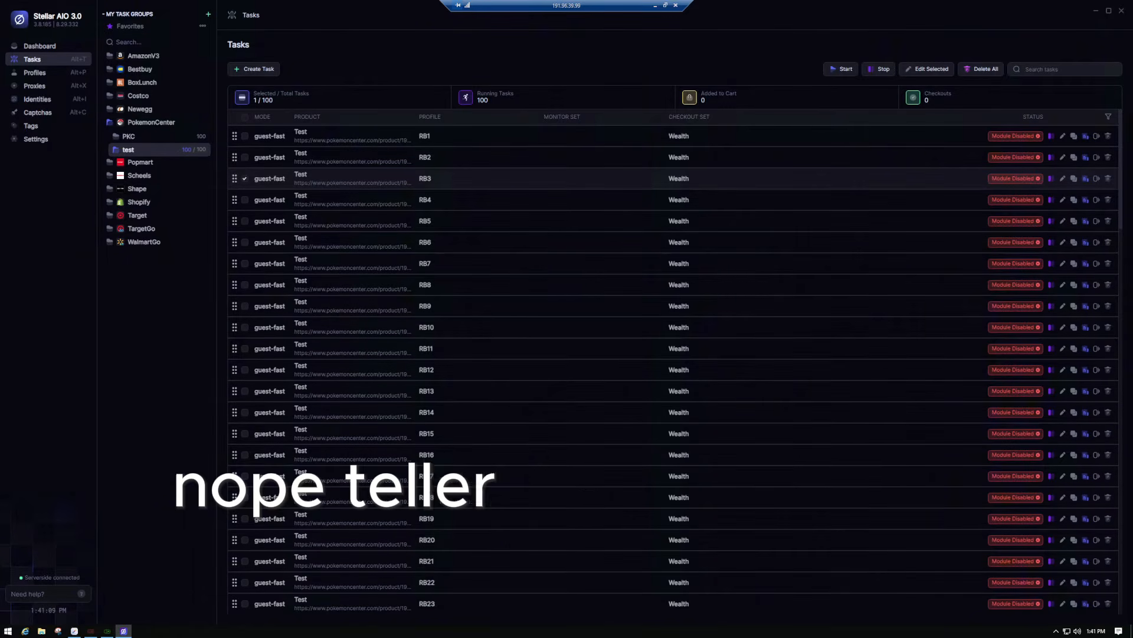
{"action": "key", "text": "alt+Tab"}
{"action": "scroll", "coordinate": [871, 350], "scroll_direction": "up", "scroll_amount": 4}
{"action": "scroll", "coordinate": [879, 355], "scroll_direction": "up", "scroll_amount": 10}
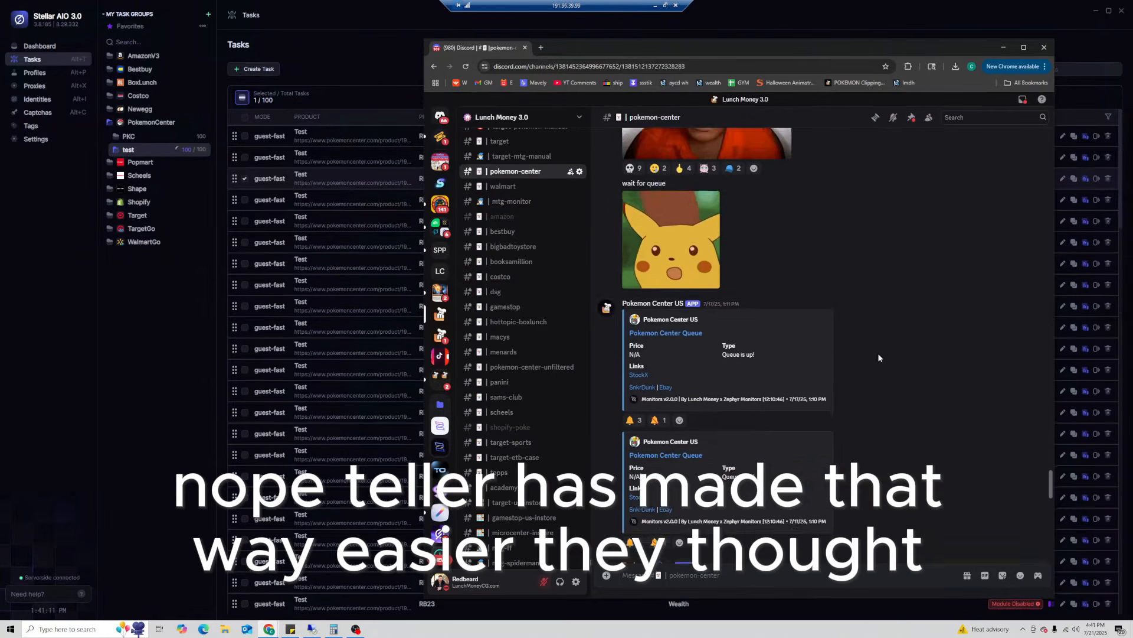
{"action": "scroll", "coordinate": [871, 361], "scroll_direction": "up", "scroll_amount": 3}
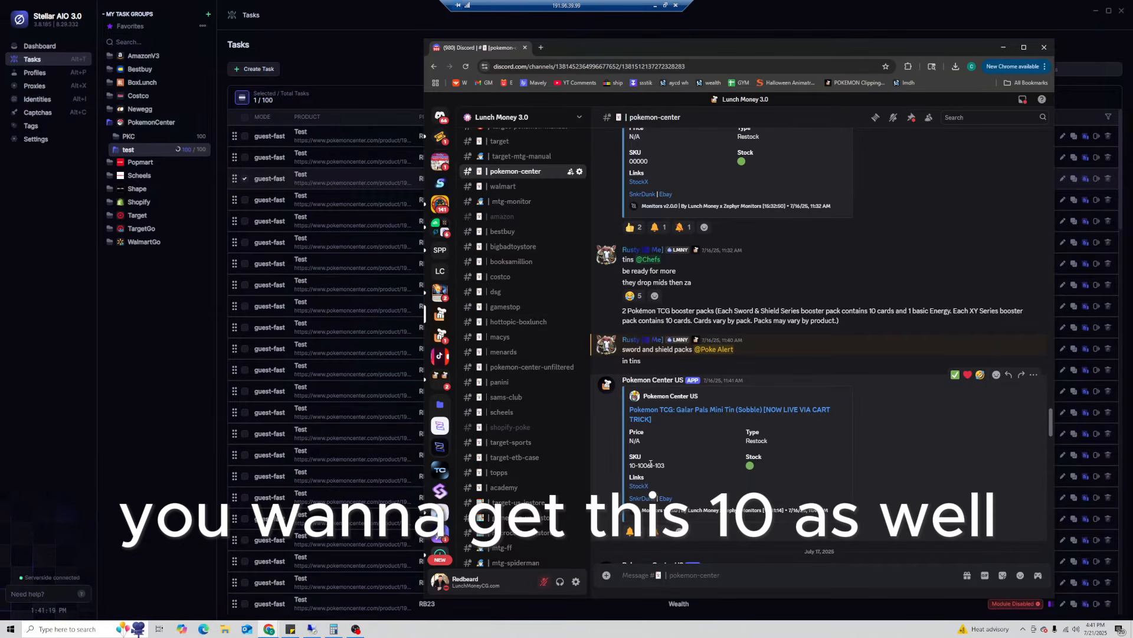
{"action": "scroll", "coordinate": [700, 477], "scroll_direction": "up", "scroll_amount": 10}
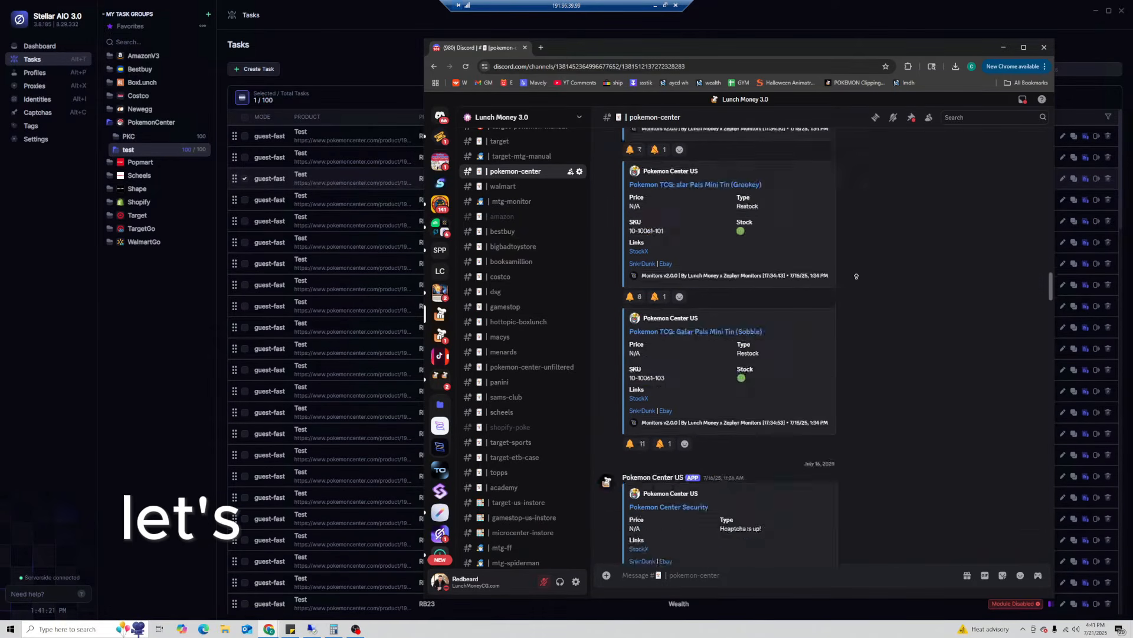
{"action": "scroll", "coordinate": [893, 318], "scroll_direction": "up", "scroll_amount": 15}
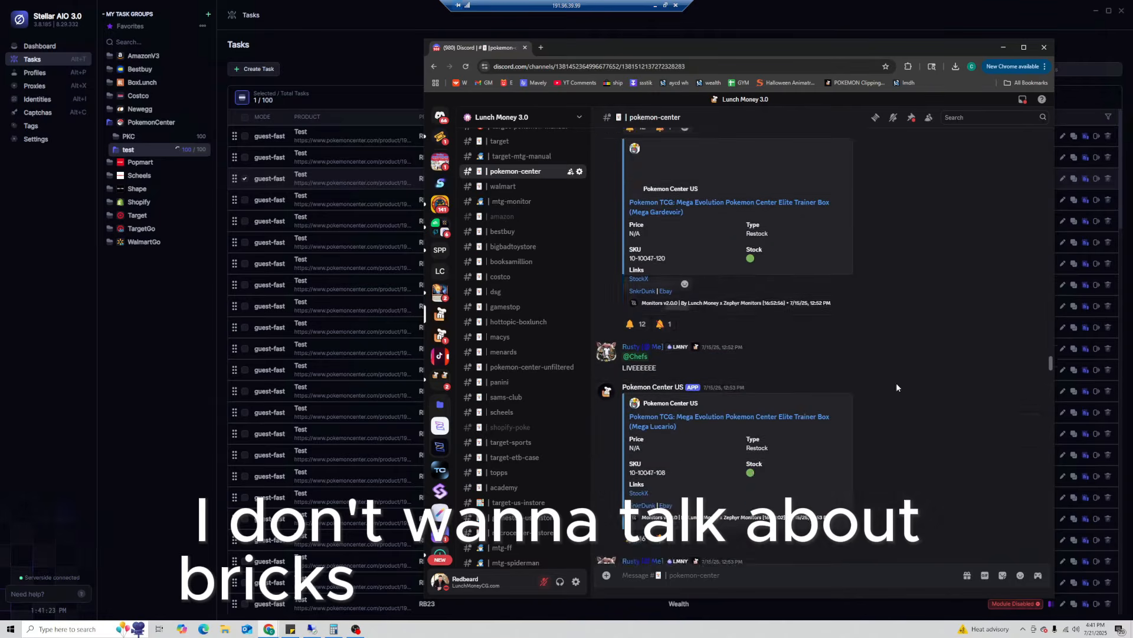
{"action": "scroll", "coordinate": [827, 449], "scroll_direction": "down", "scroll_amount": 2}
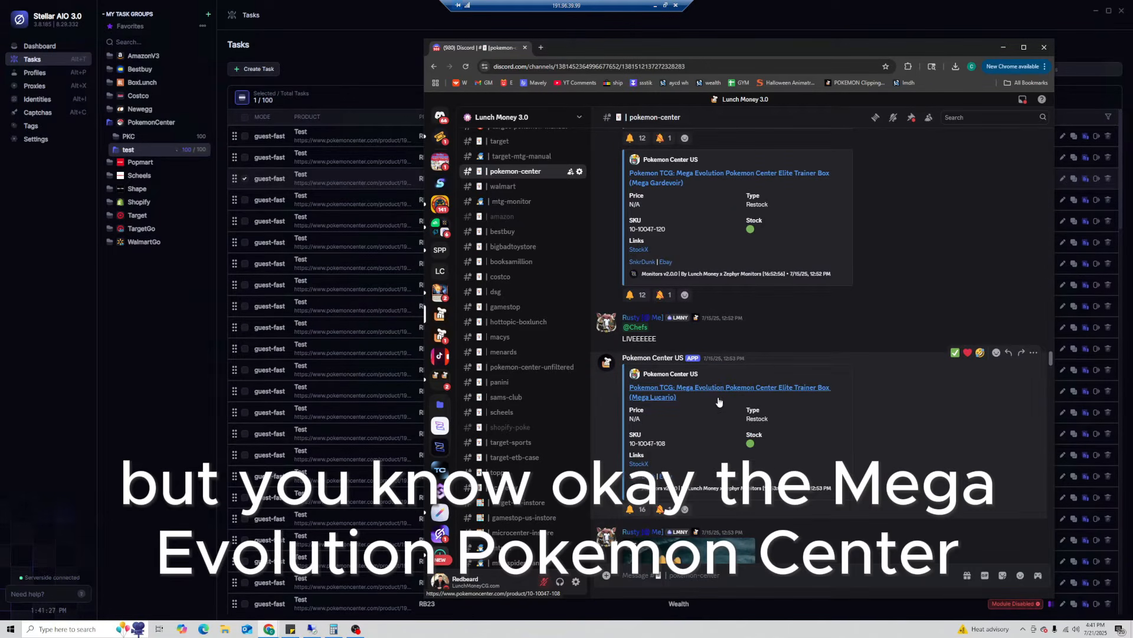
{"action": "double_click", "coordinate": [661, 442]}
{"action": "triple_click", "coordinate": [662, 442]}
{"action": "key", "text": "ctrl+c"}
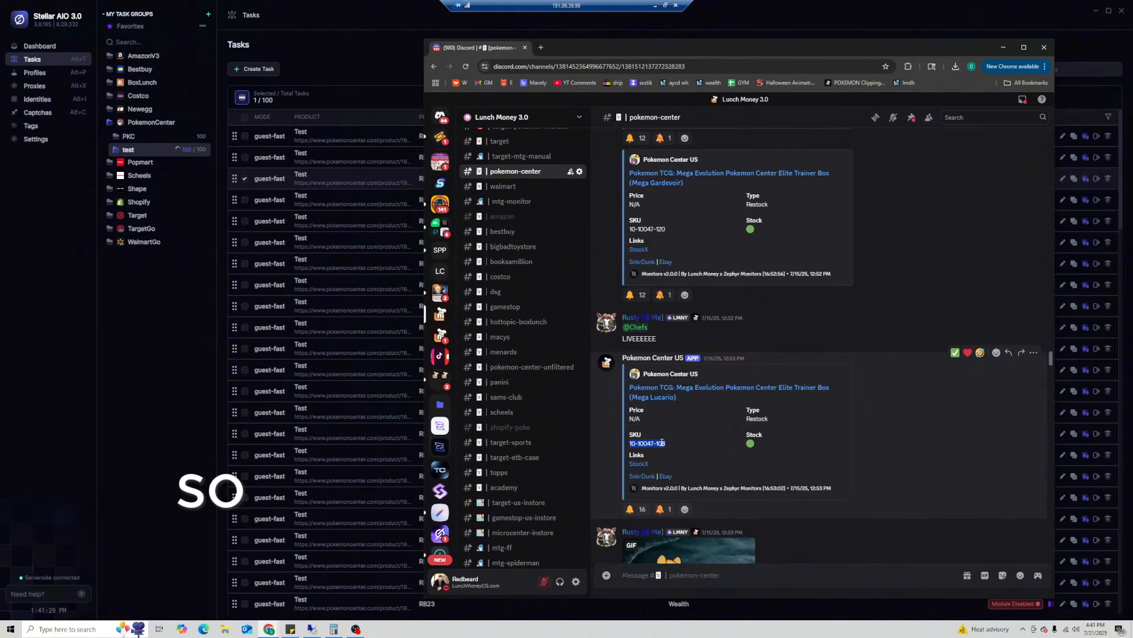
{"action": "left_click_drag", "start_coordinate": [558, 42], "coordinate": [1132, 24]}
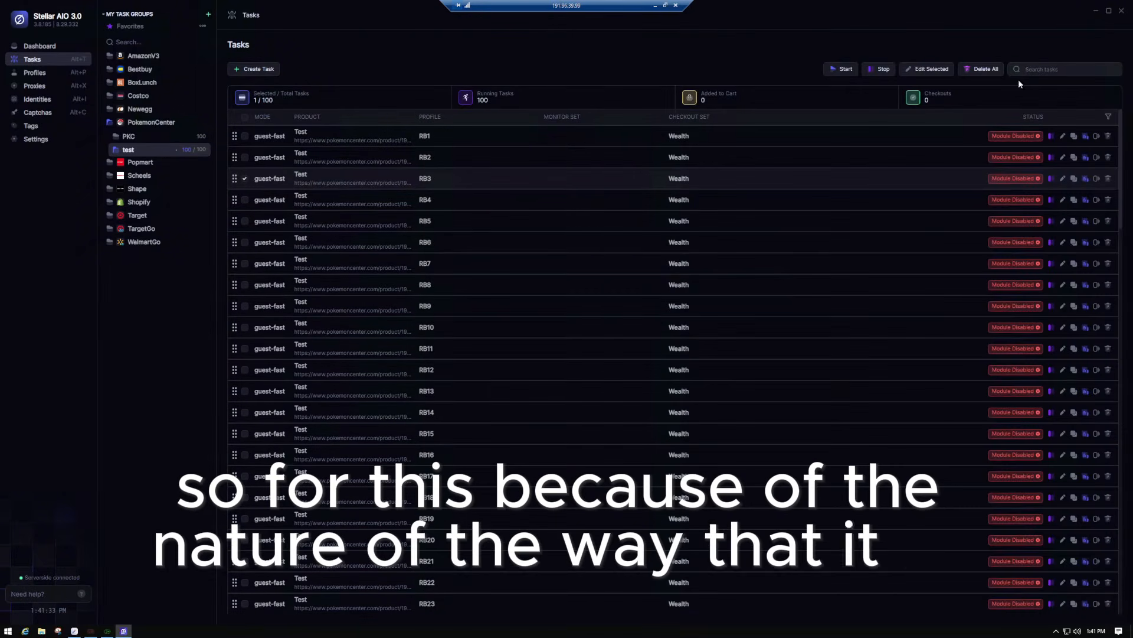
{"action": "left_click", "coordinate": [245, 117]}
{"action": "right_click", "coordinate": [324, 168]}
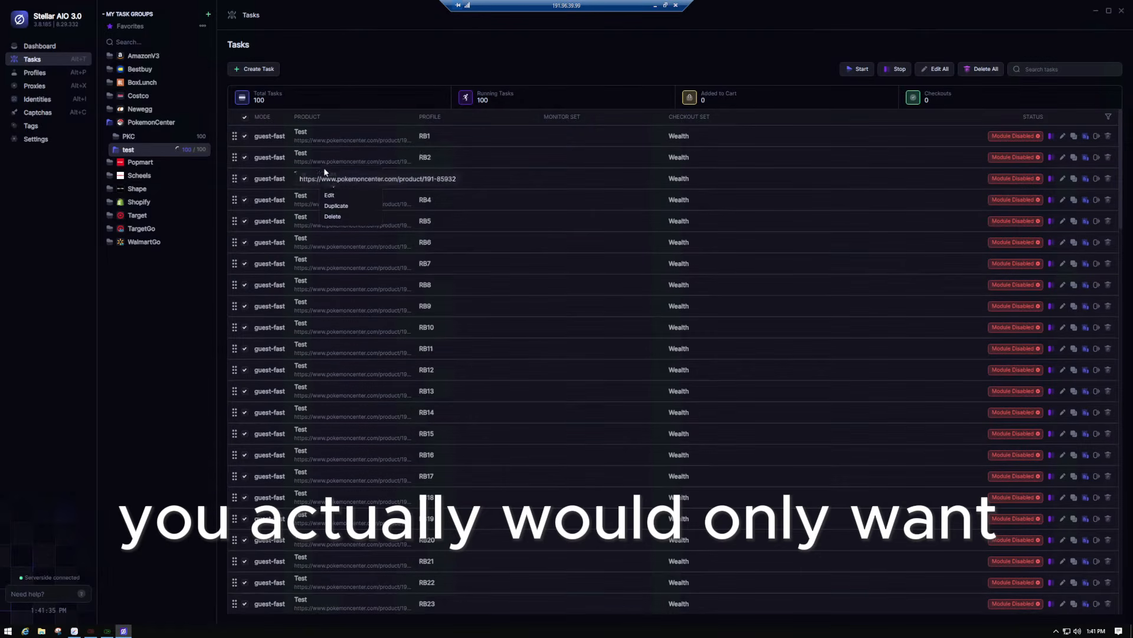
{"action": "left_click", "coordinate": [330, 195]}
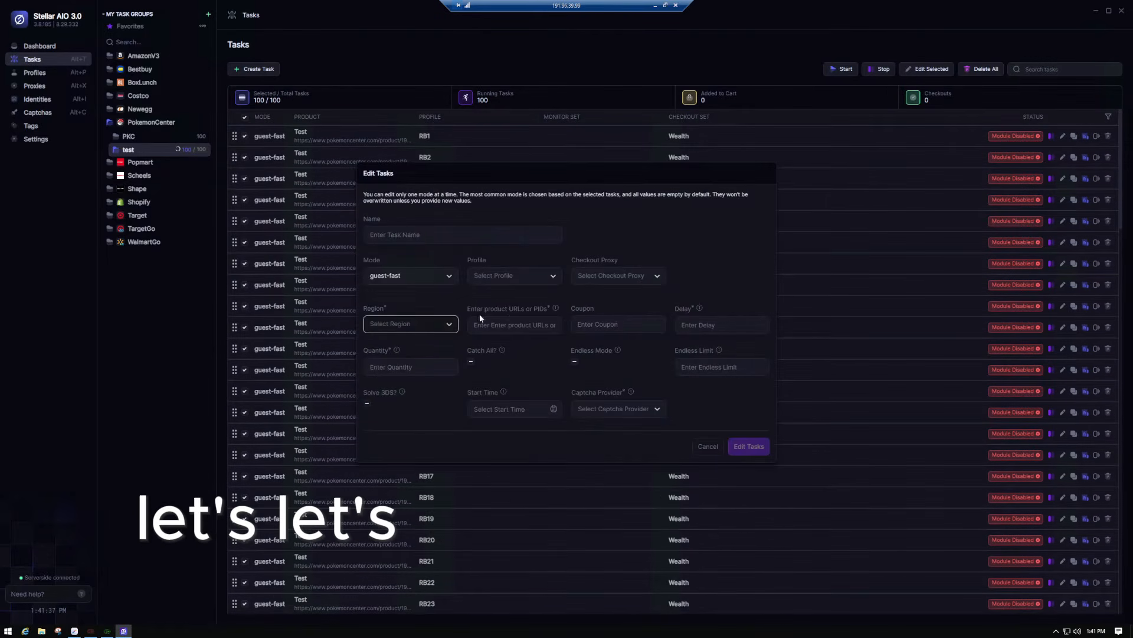
{"action": "left_click", "coordinate": [423, 366]}
{"action": "type", "text": "1"}
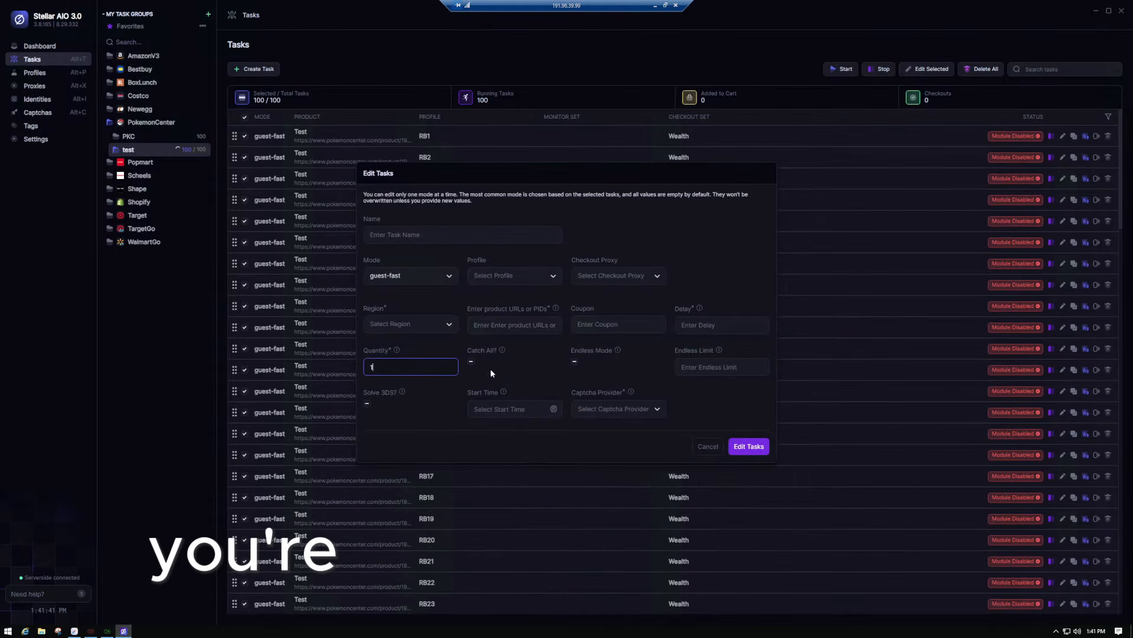
{"action": "left_click", "coordinate": [502, 325]}
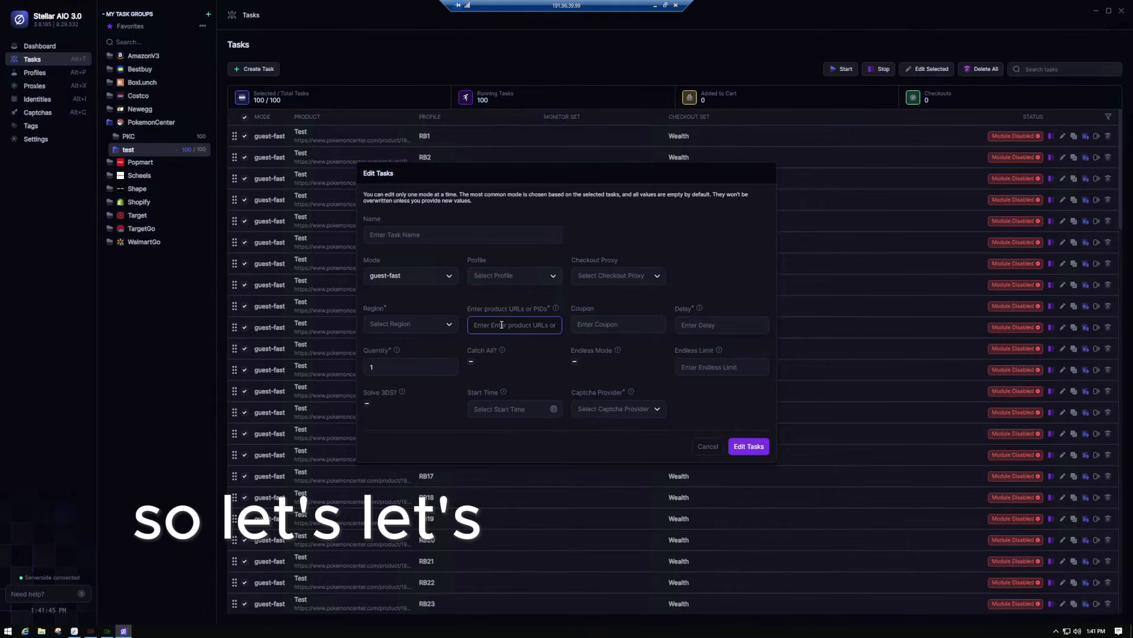
{"action": "key", "text": "ctrl+v"}
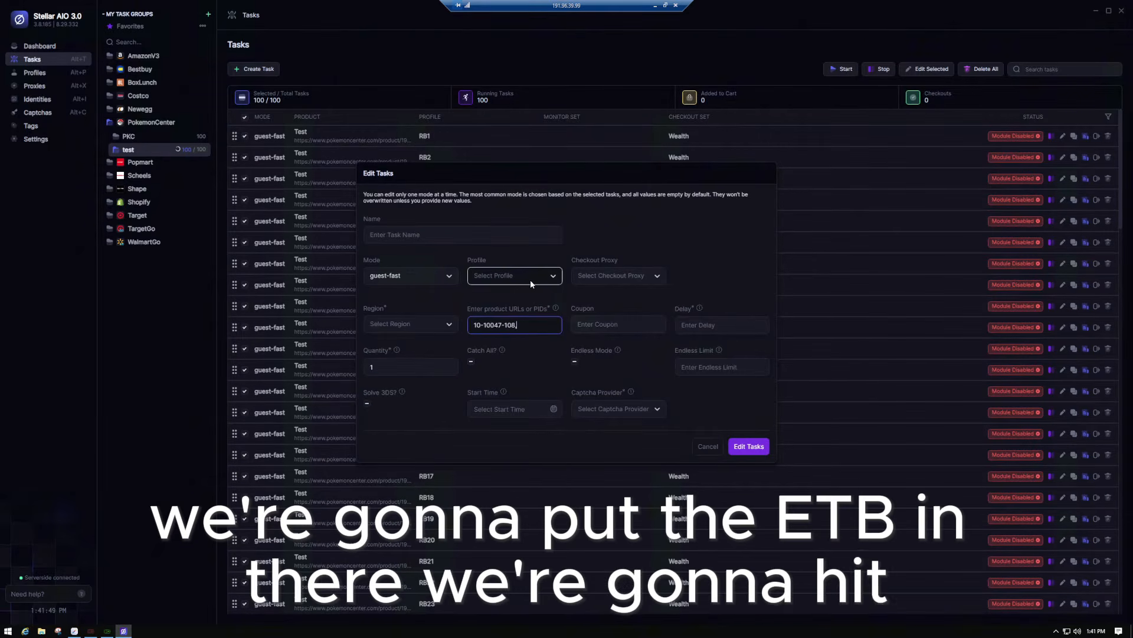
{"action": "type", "text": ","}
{"action": "left_click_drag", "start_coordinate": [1132, 46], "coordinate": [661, 51]}
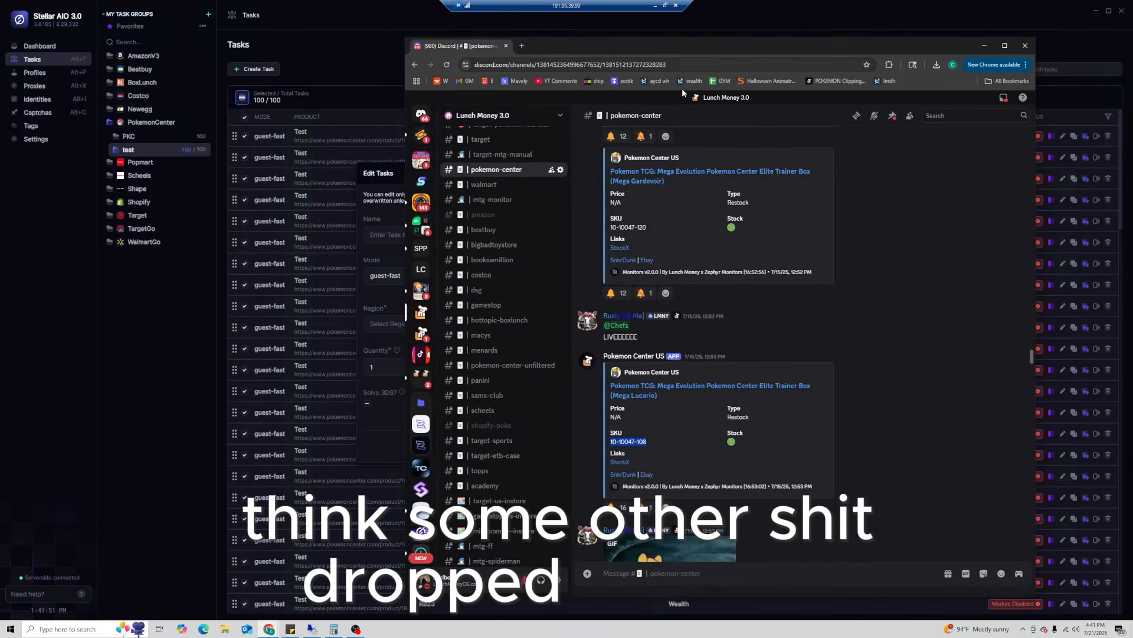
{"action": "scroll", "coordinate": [729, 349], "scroll_direction": "down", "scroll_amount": 3}
{"action": "scroll", "coordinate": [673, 366], "scroll_direction": "up", "scroll_amount": 4}
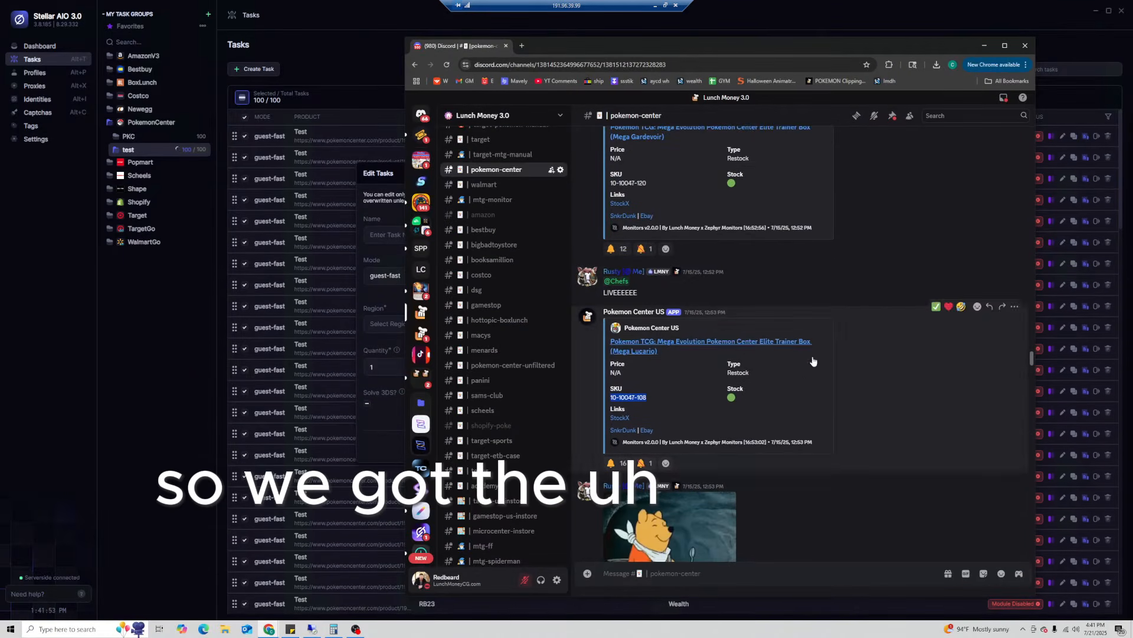
{"action": "scroll", "coordinate": [685, 360], "scroll_direction": "up", "scroll_amount": 2}
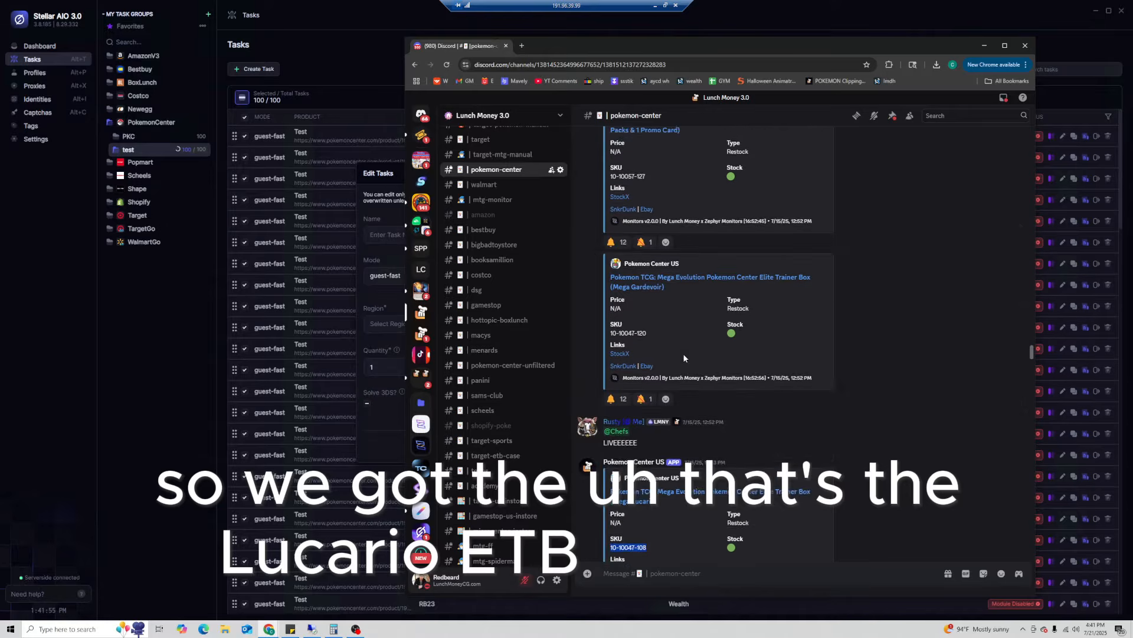
{"action": "double_click", "coordinate": [632, 404]}
{"action": "triple_click", "coordinate": [635, 404]}
{"action": "key", "text": "ctrl+c"}
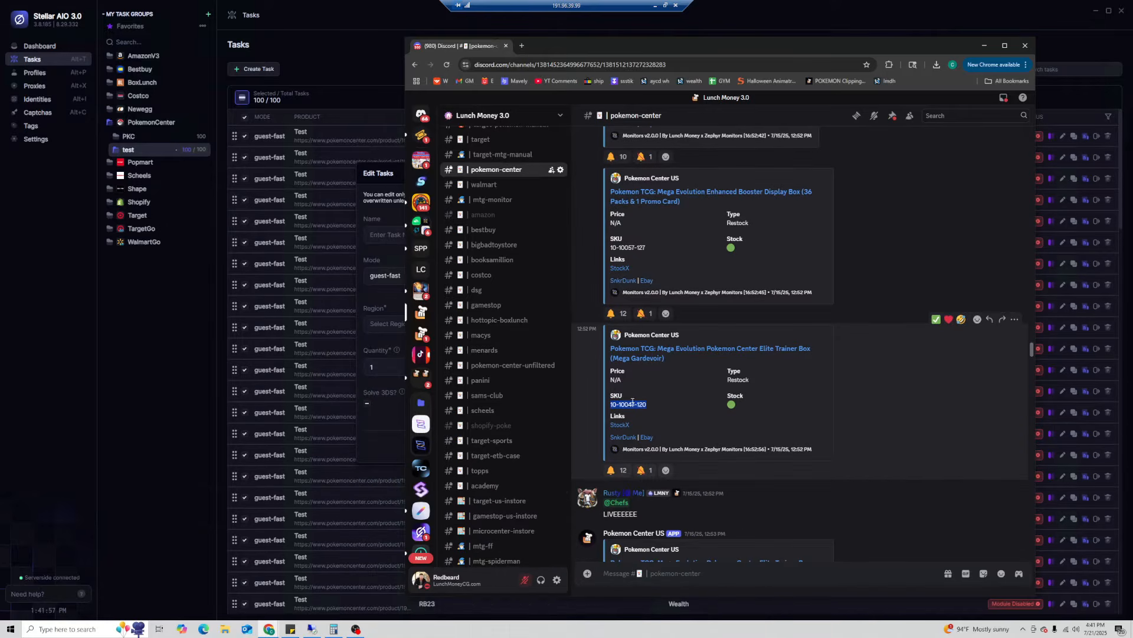
{"action": "left_click_drag", "start_coordinate": [588, 50], "coordinate": [1132, 50]}
{"action": "type", "text": ","}
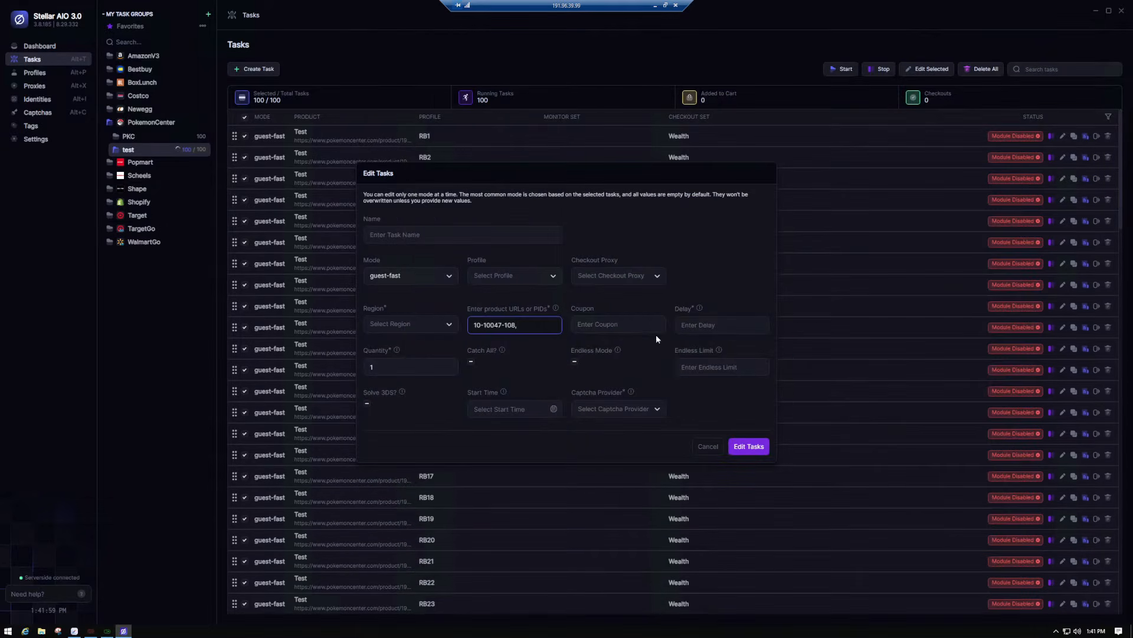
{"action": "key", "text": "ctrl+v"}
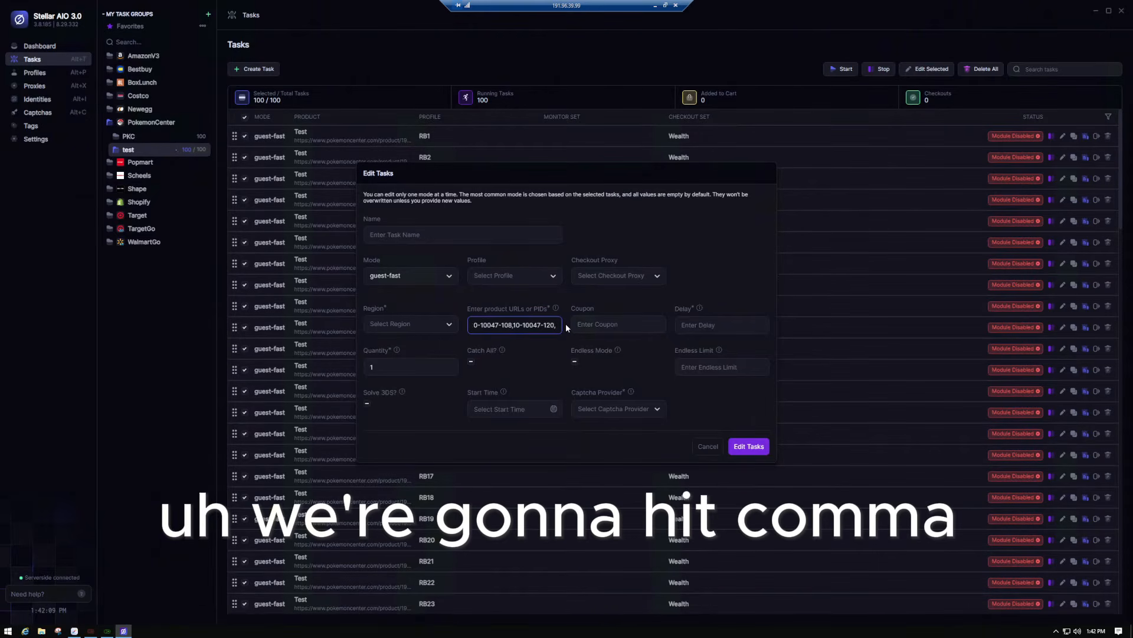
{"action": "left_click_drag", "start_coordinate": [1132, 145], "coordinate": [625, 123]}
{"action": "triple_click", "coordinate": [614, 330]}
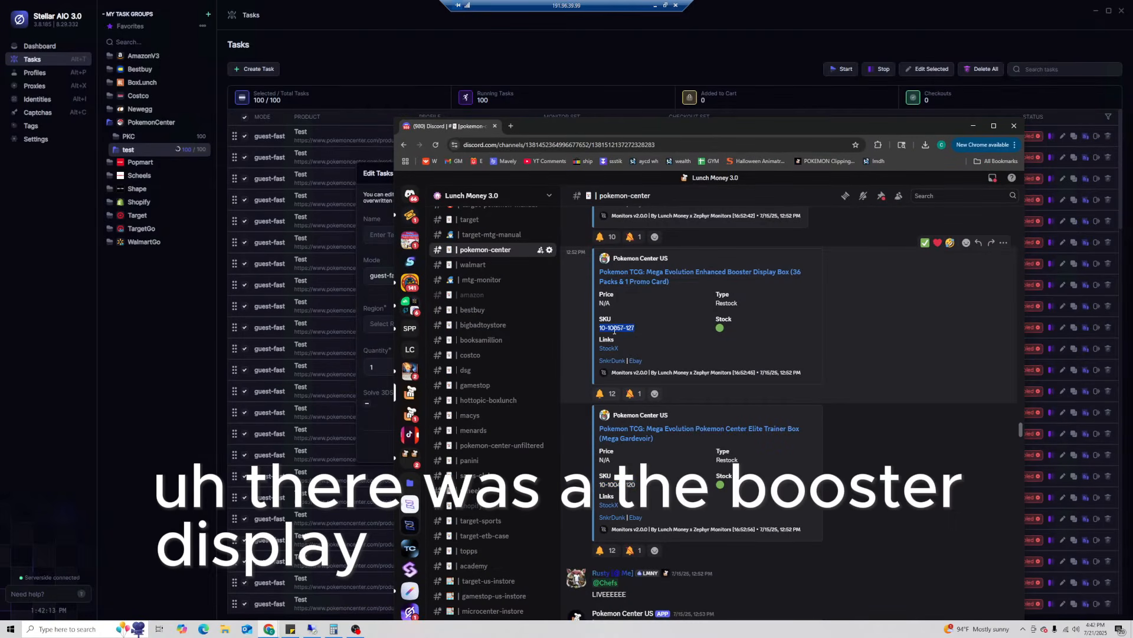
{"action": "left_click_drag", "start_coordinate": [585, 129], "coordinate": [980, 139]}
{"action": "left_click", "coordinate": [541, 325]}
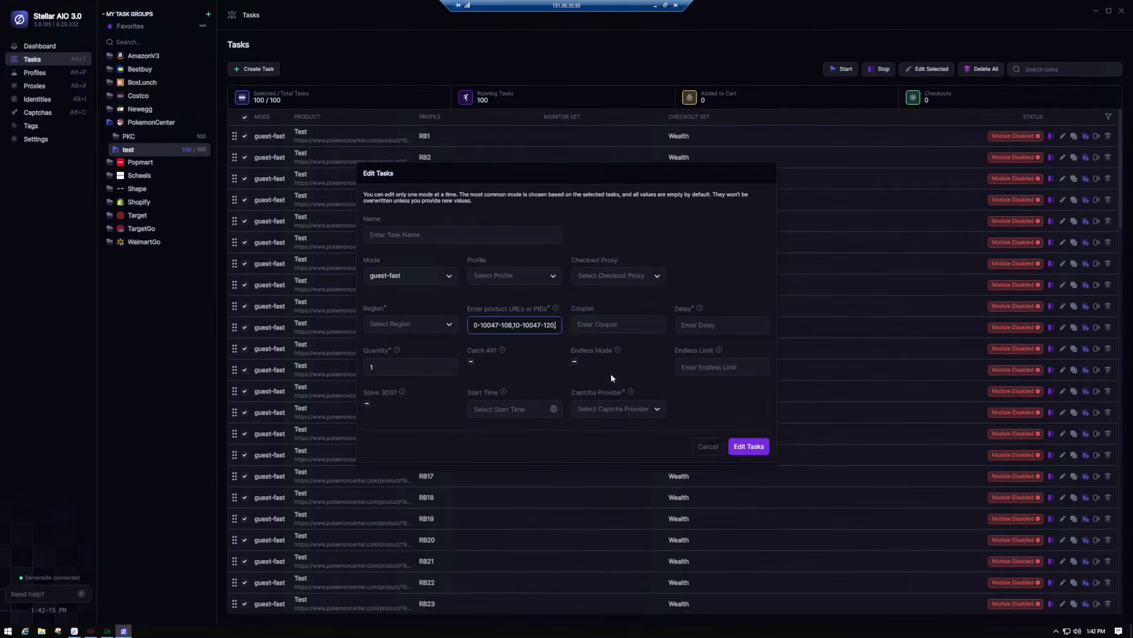
{"action": "left_click", "coordinate": [558, 325]}
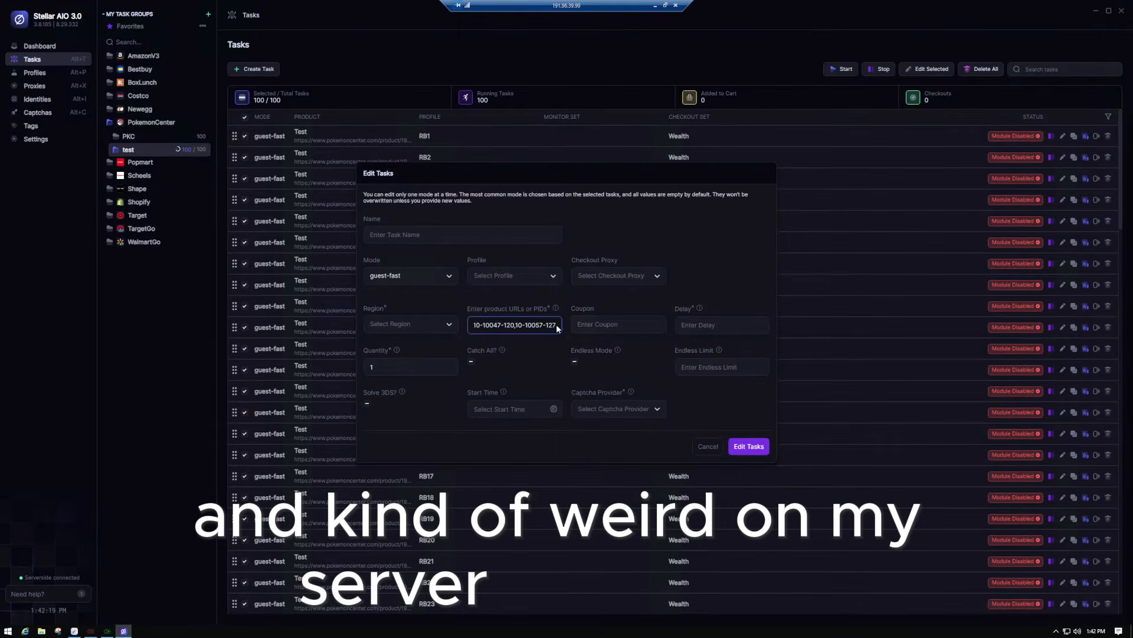
{"action": "key", "text": "ctrl+v"}
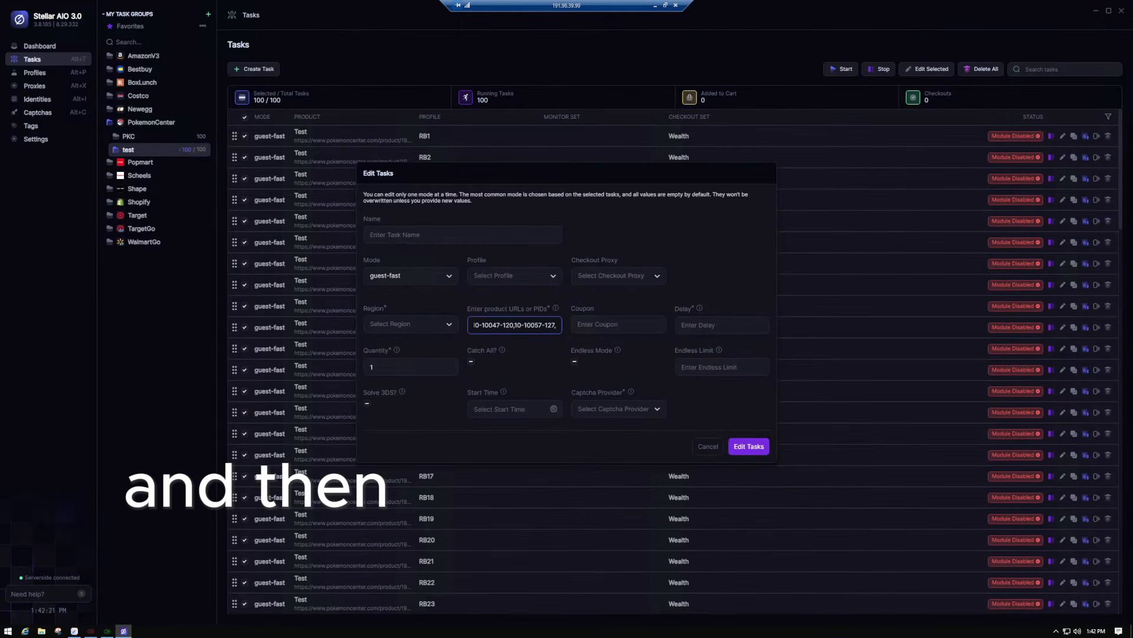
{"action": "key", "text": "alt+Tab"}
{"action": "middle_click", "coordinate": [827, 321]}
{"action": "scroll", "coordinate": [827, 321], "scroll_direction": "up", "scroll_amount": 4}
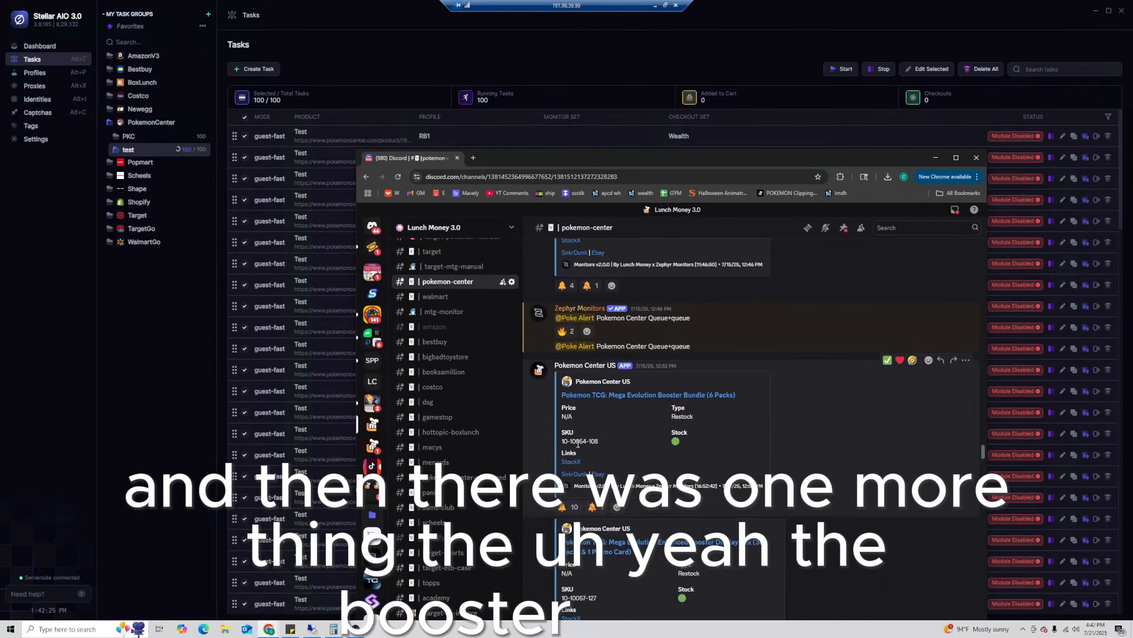
{"action": "left_click_drag", "start_coordinate": [561, 441], "coordinate": [599, 441]}
{"action": "key", "text": "ctrl+c"}
{"action": "left_click_drag", "start_coordinate": [564, 171], "coordinate": [1132, 274]}
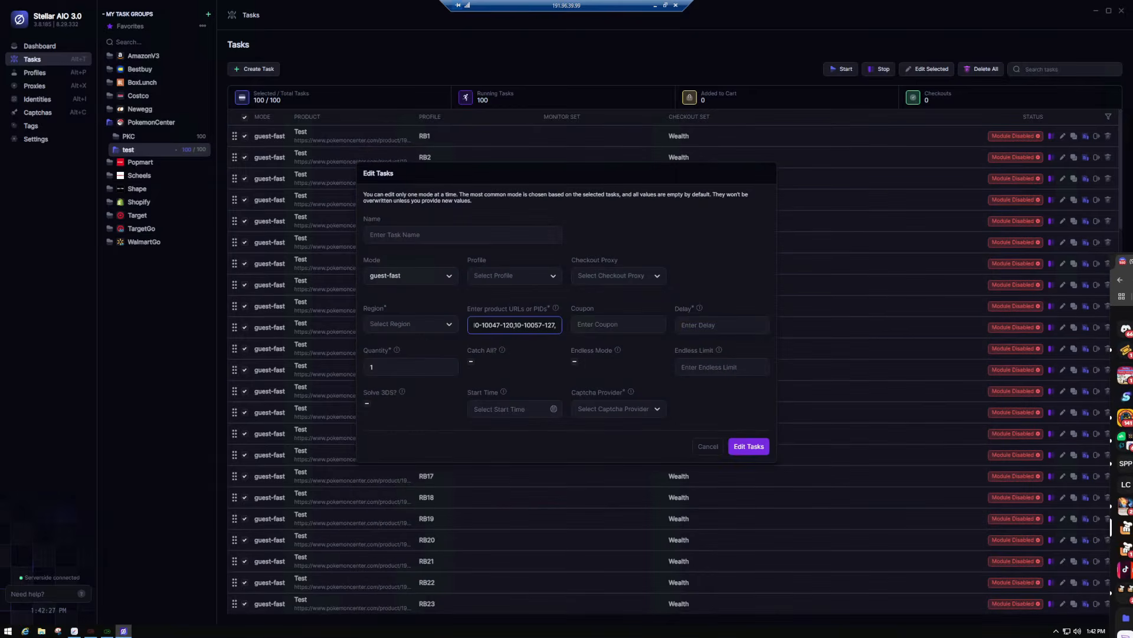
{"action": "left_click", "coordinate": [553, 325]}
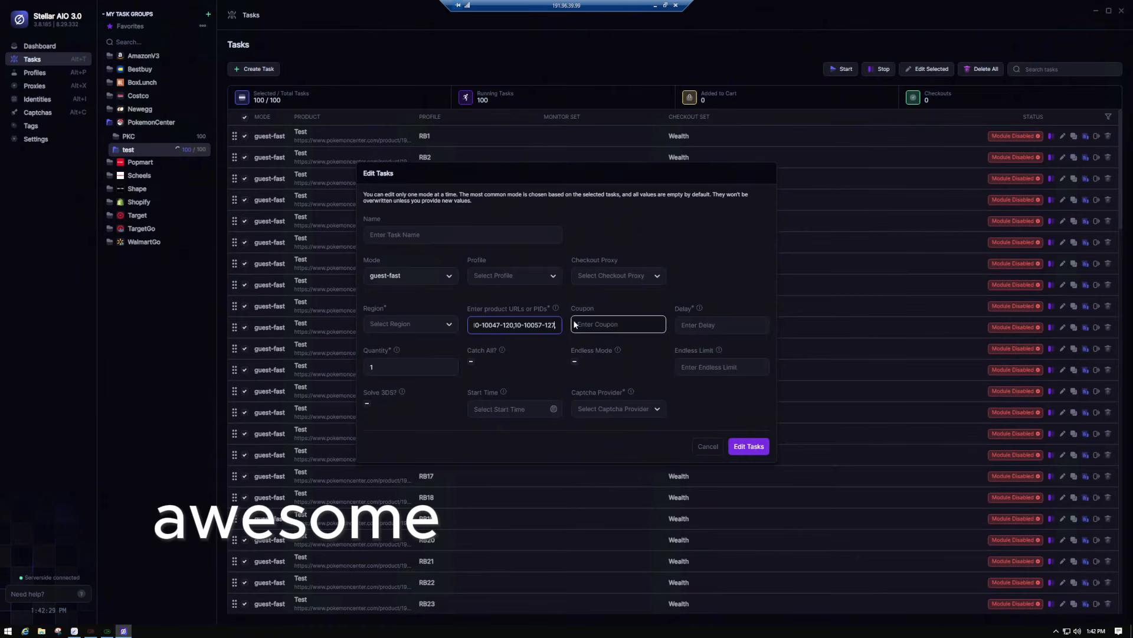
{"action": "key", "text": "ctrl+v"}
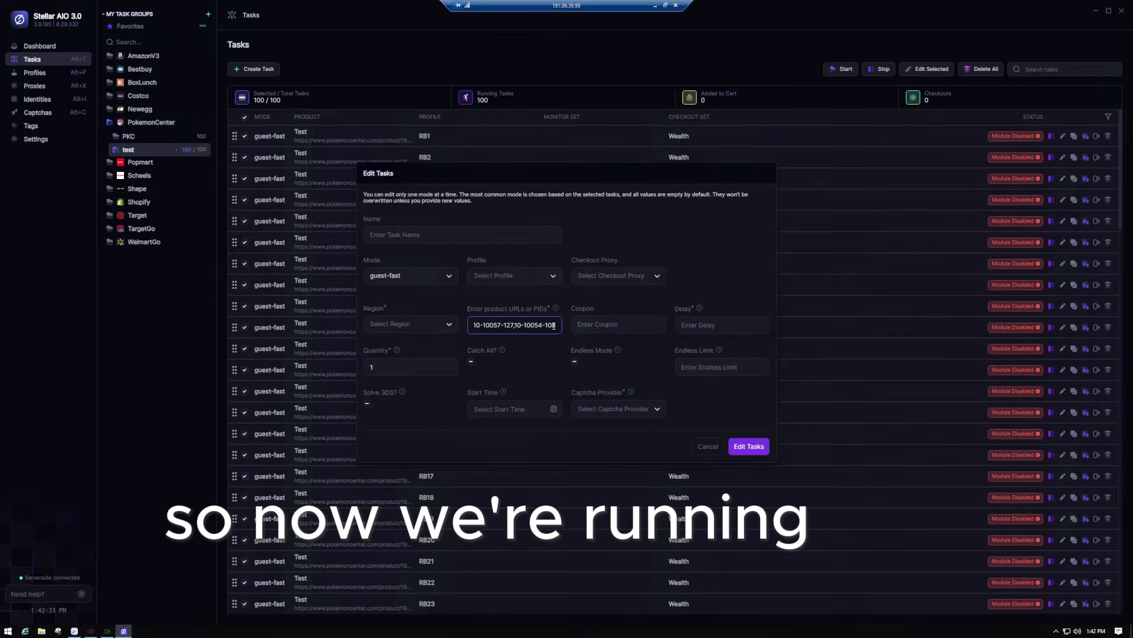
- Review the four product IDs and quantity 1, then apply the edit to all 100 tasks
{"action": "left_click_drag", "start_coordinate": [429, 332], "coordinate": [428, 332]}
{"action": "left_click", "coordinate": [384, 367]}
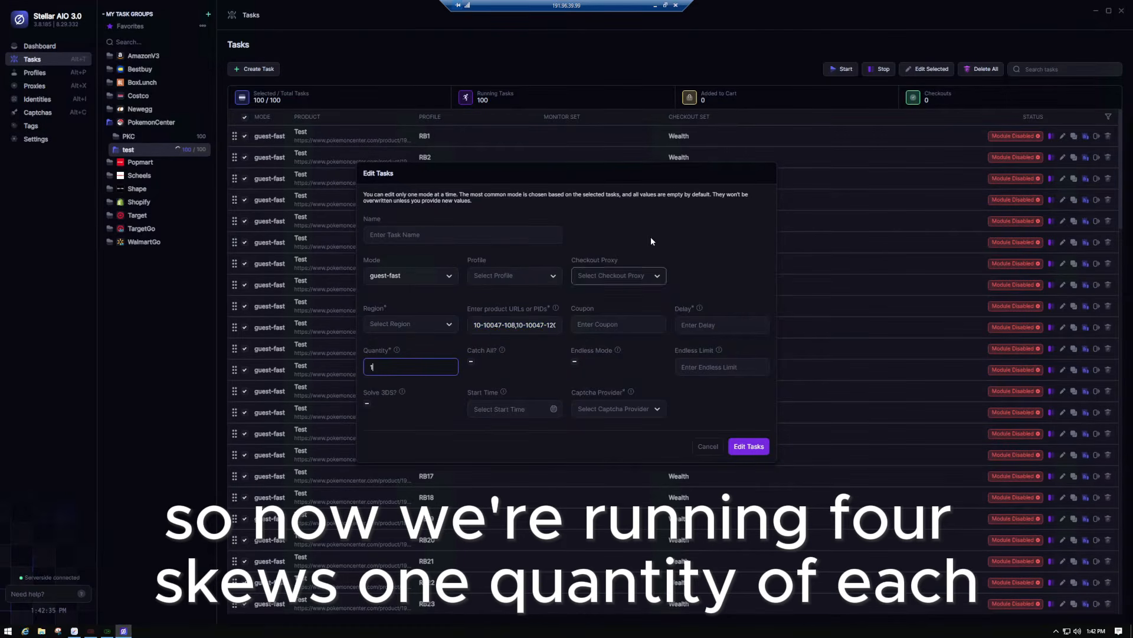
{"action": "left_click", "coordinate": [719, 268]}
{"action": "left_click", "coordinate": [749, 446]}
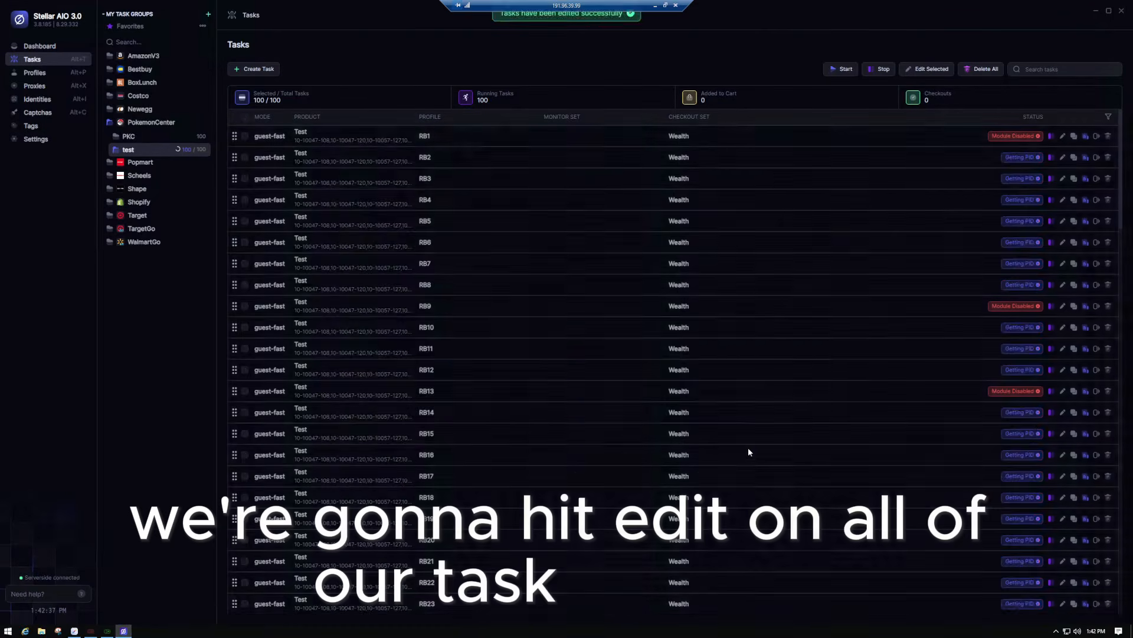
- Open task RB3 to verify its saved product IDs, then close it unchanged
{"action": "left_click", "coordinate": [1062, 178]}
{"action": "left_click_drag", "start_coordinate": [475, 314], "coordinate": [589, 319]}
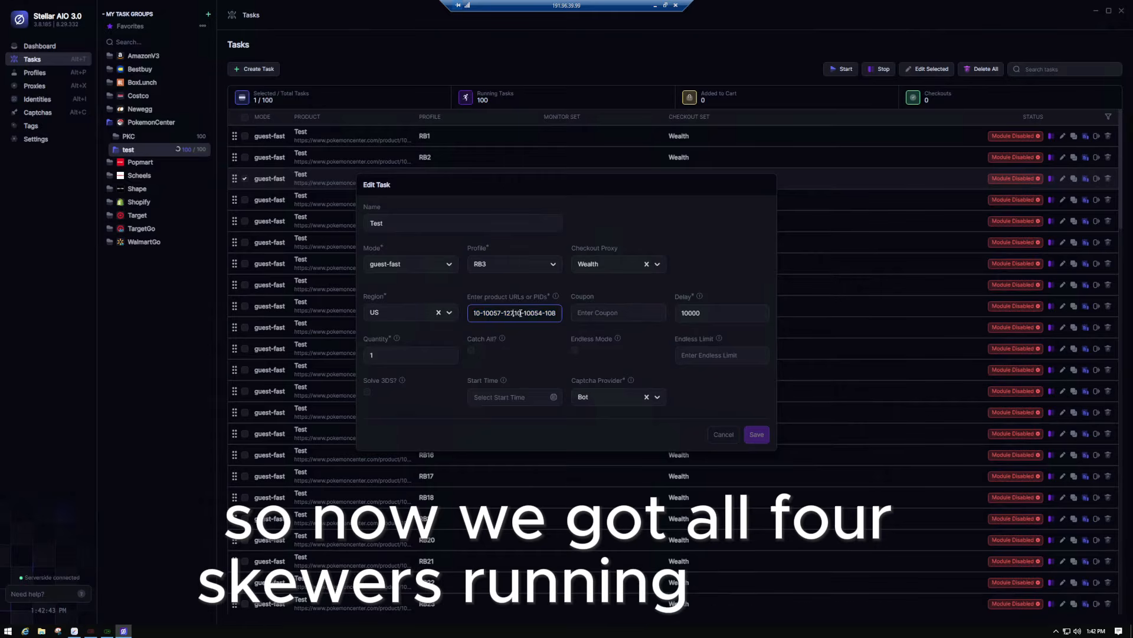
{"action": "left_click_drag", "start_coordinate": [506, 313], "coordinate": [387, 305]}
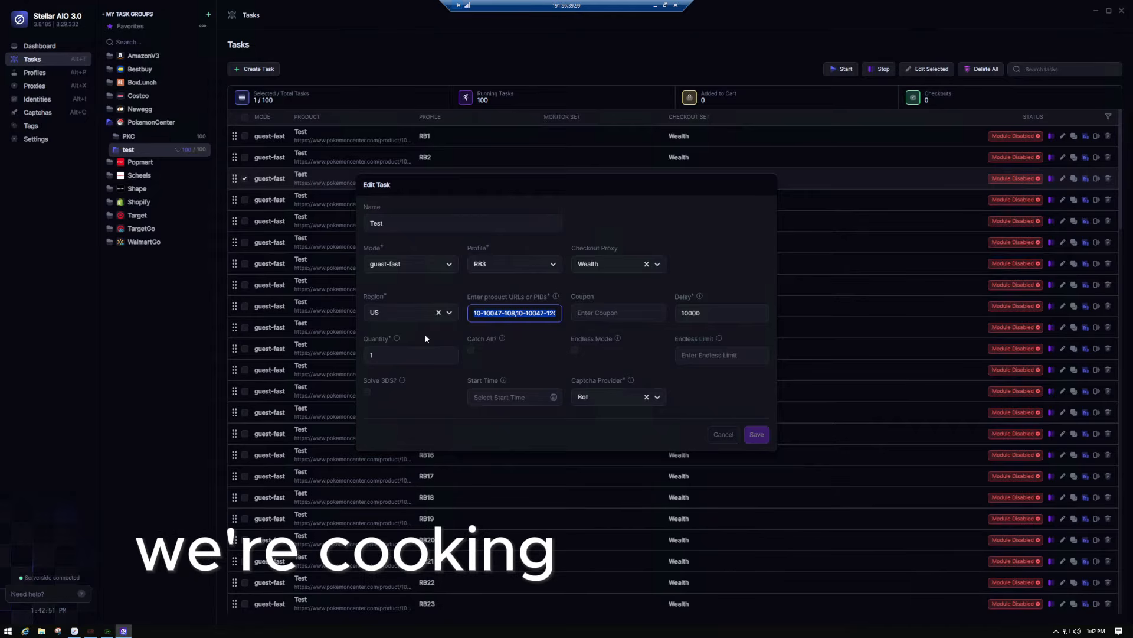
{"action": "left_click", "coordinate": [726, 440]}
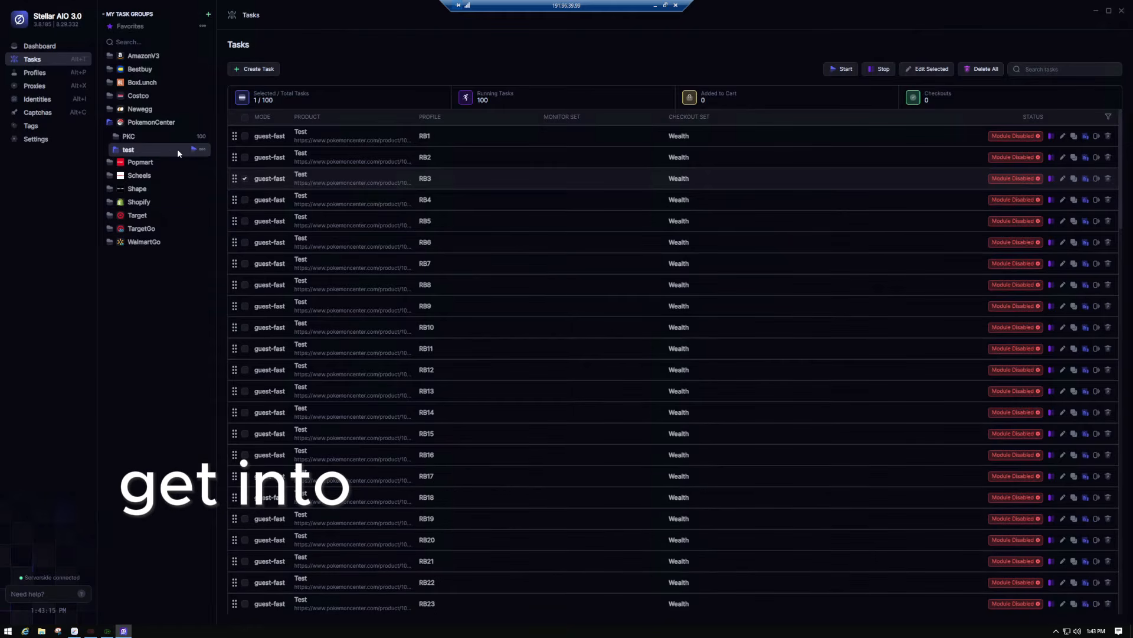
- Stop all tasks in the test group and go to the Captchas page
{"action": "left_click", "coordinate": [202, 149]}
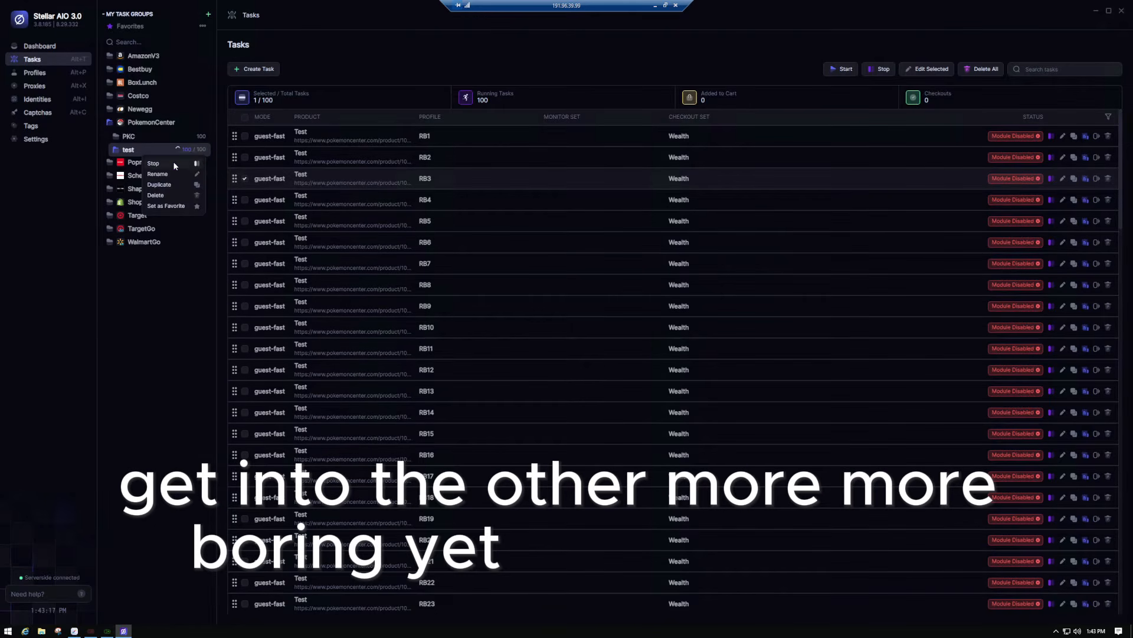
{"action": "left_click", "coordinate": [174, 163]}
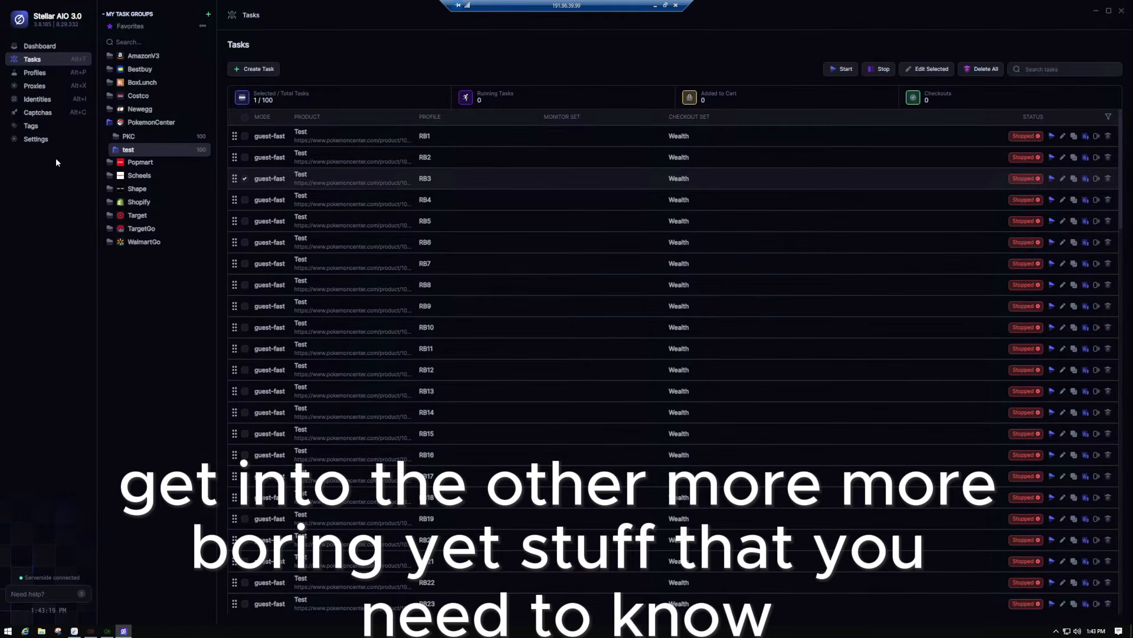
{"action": "left_click", "coordinate": [39, 112]}
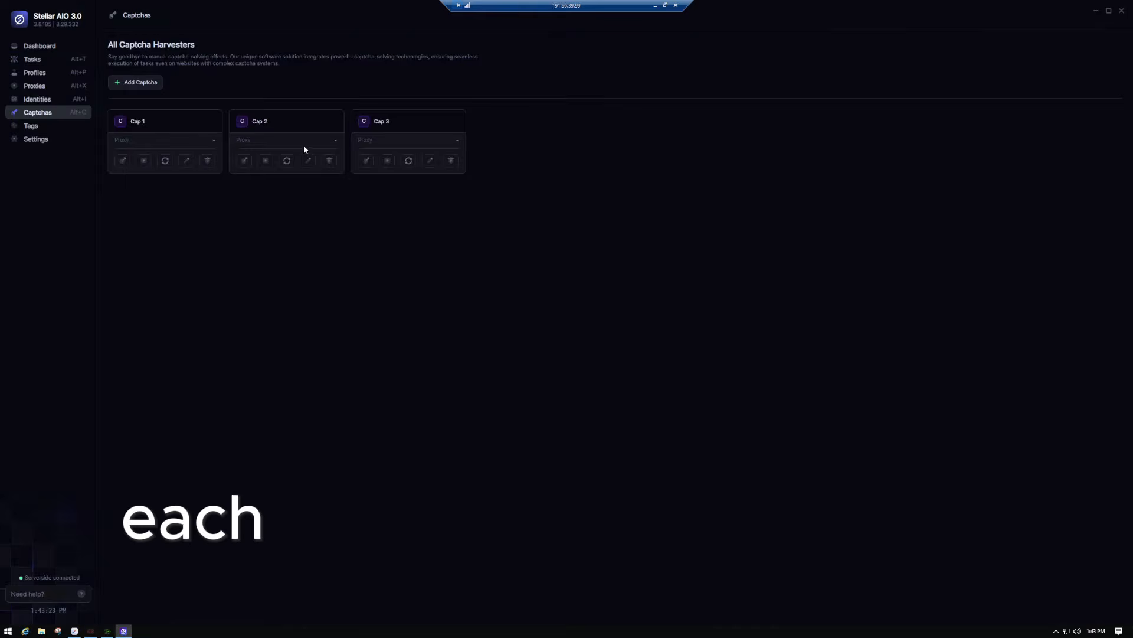
- Delete the Cap 3, Cap 2 and Cap 1 captcha harvesters
{"action": "left_click", "coordinate": [451, 160]}
{"action": "left_click", "coordinate": [330, 160]}
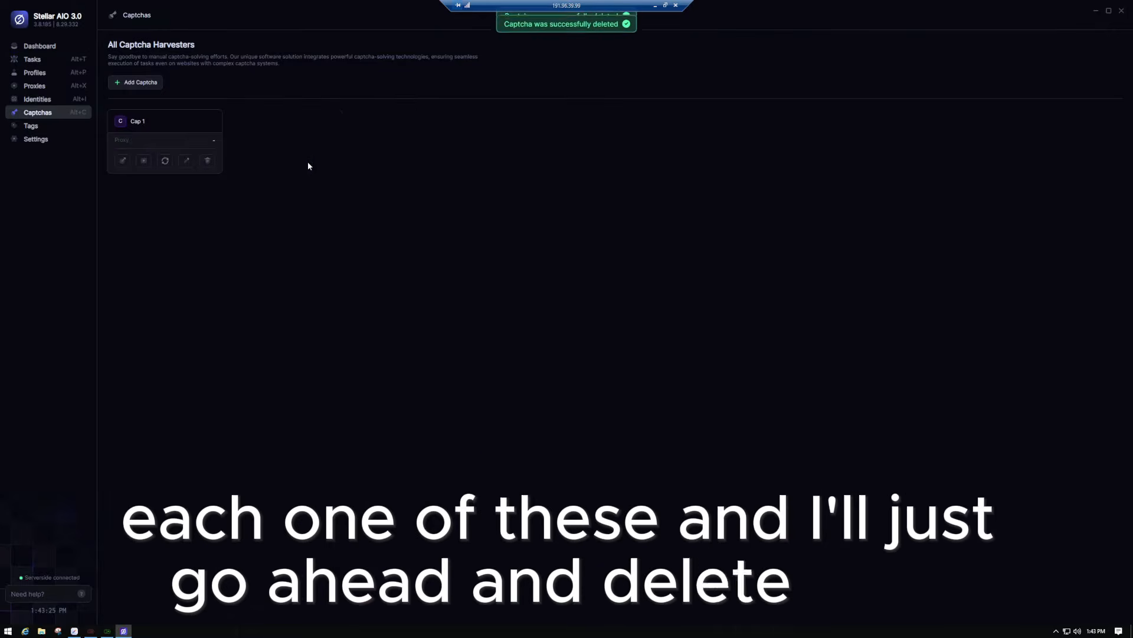
{"action": "left_click", "coordinate": [207, 161]}
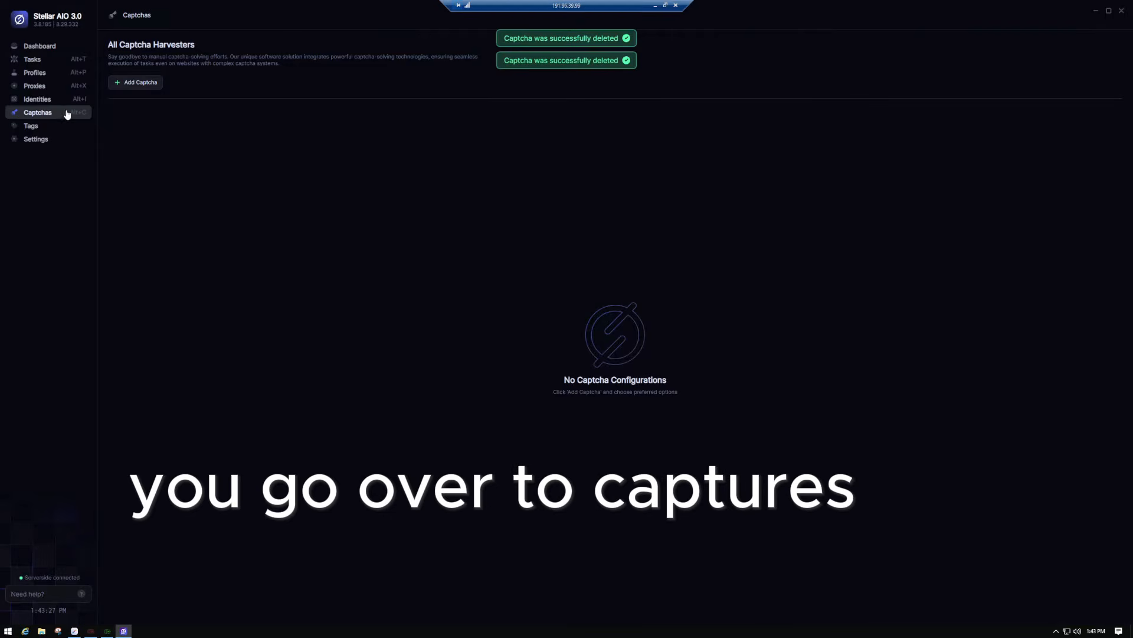
- Add a new captcha harvester named 'cap 1'
{"action": "left_click", "coordinate": [135, 83]}
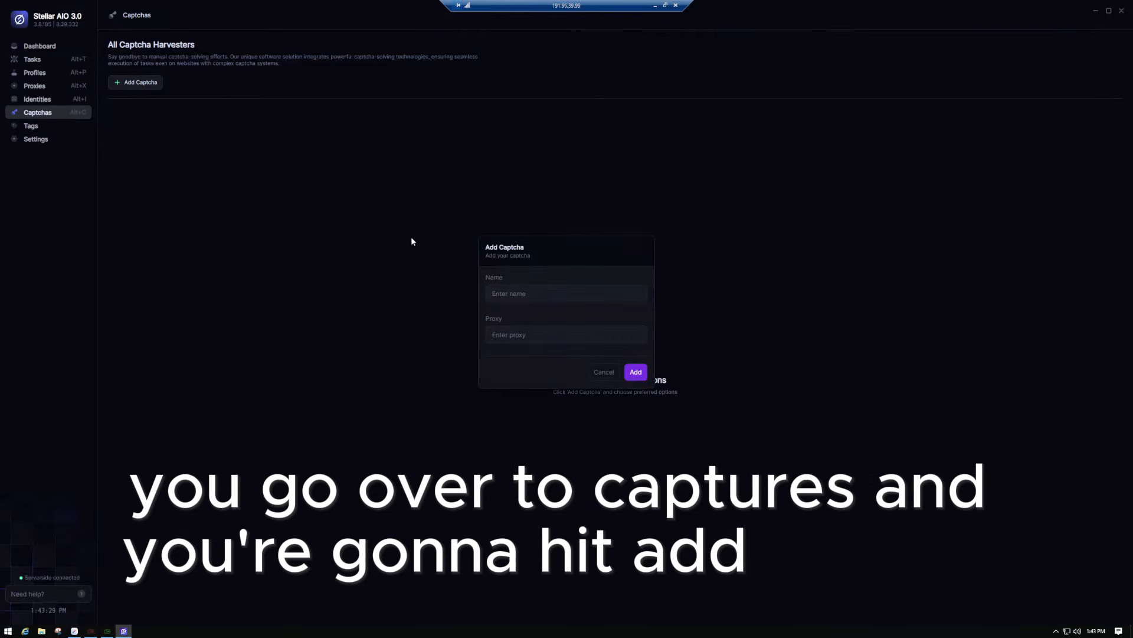
{"action": "left_click", "coordinate": [531, 293]}
{"action": "type", "text": "cap 1"}
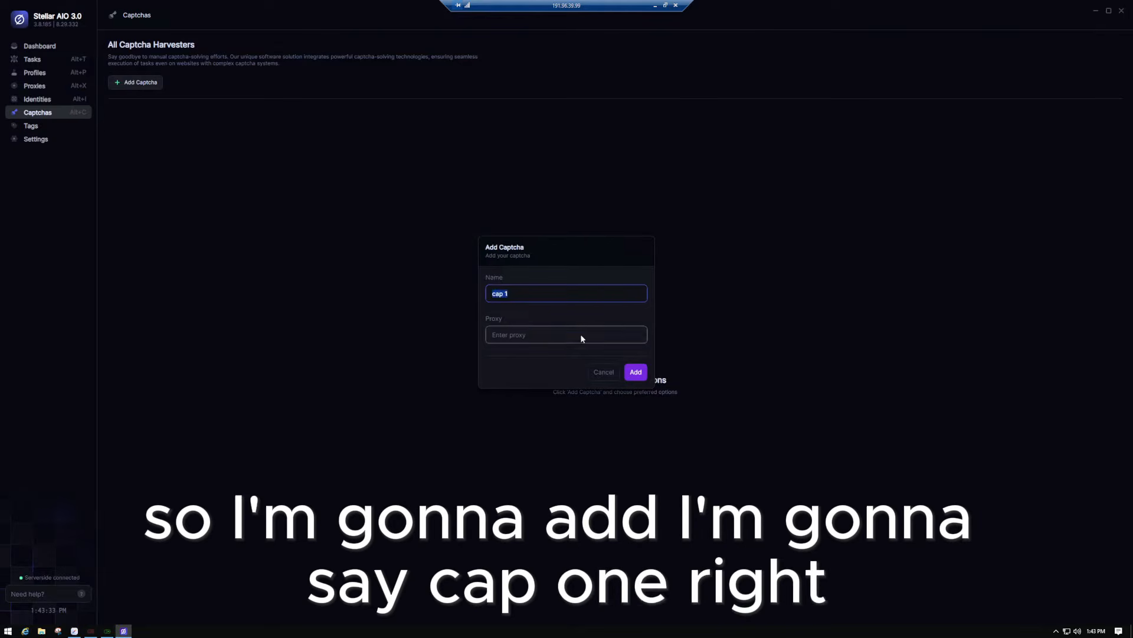
{"action": "left_click", "coordinate": [644, 377]}
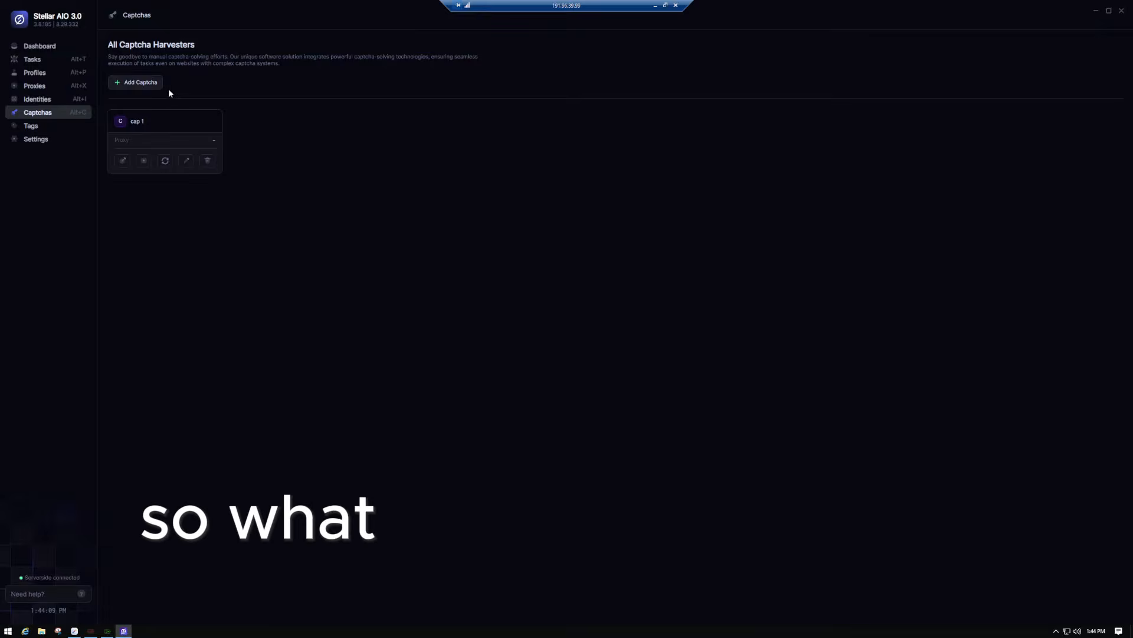
- Add two more captcha harvesters named 'cap 2' and 'cap 3'
{"action": "left_click", "coordinate": [144, 87]}
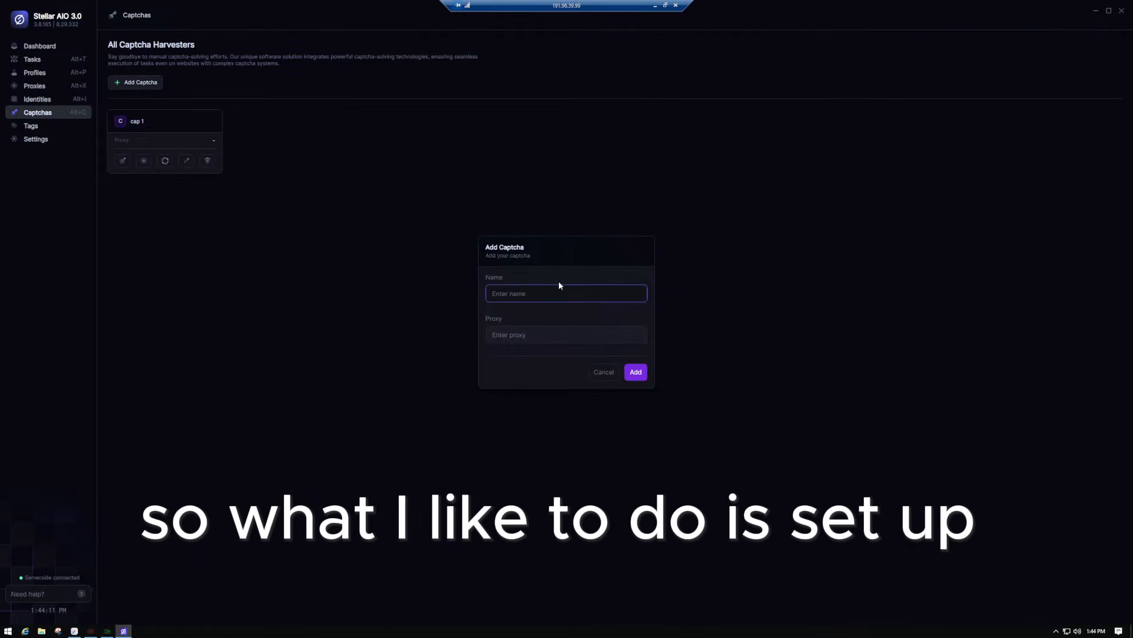
{"action": "type", "text": "cap 2"}
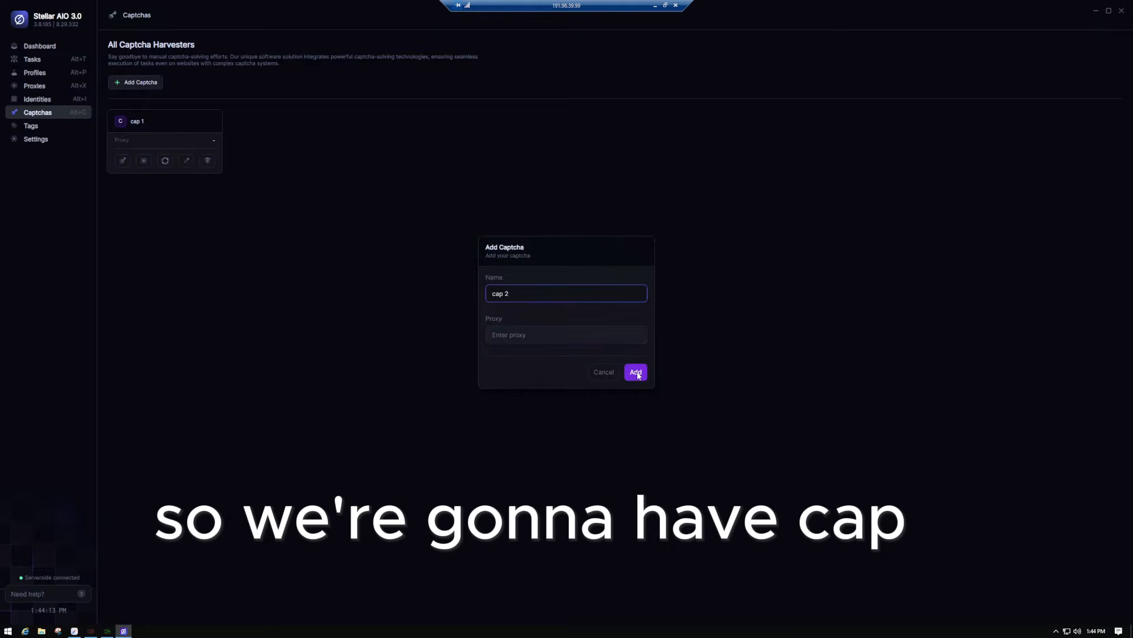
{"action": "left_click", "coordinate": [636, 372]}
{"action": "left_click", "coordinate": [163, 86]}
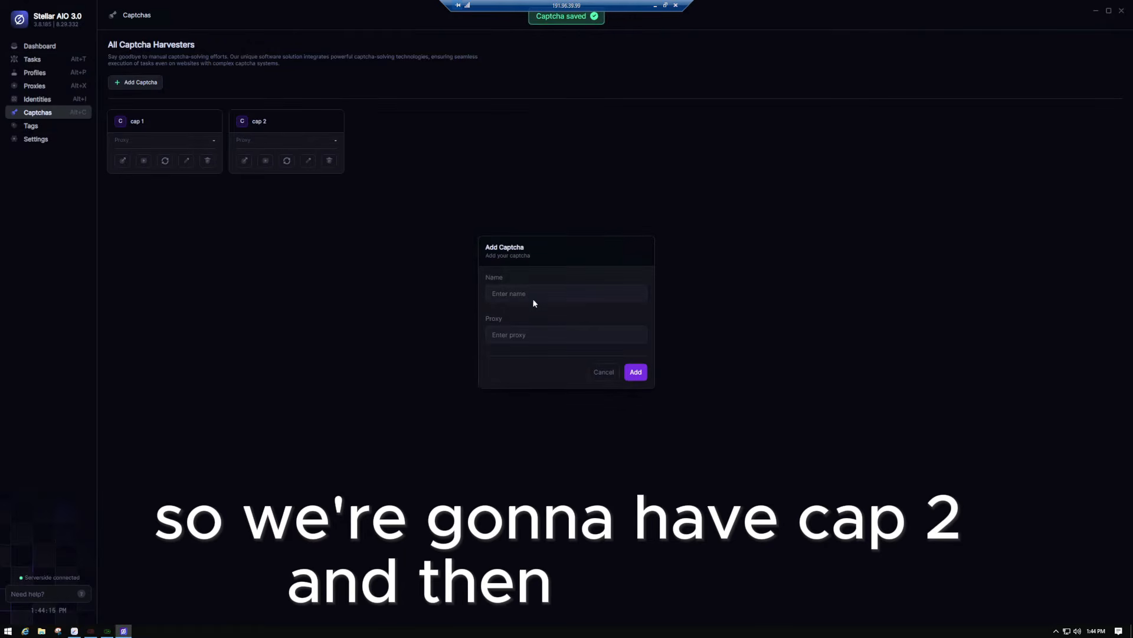
{"action": "type", "text": "ca"}
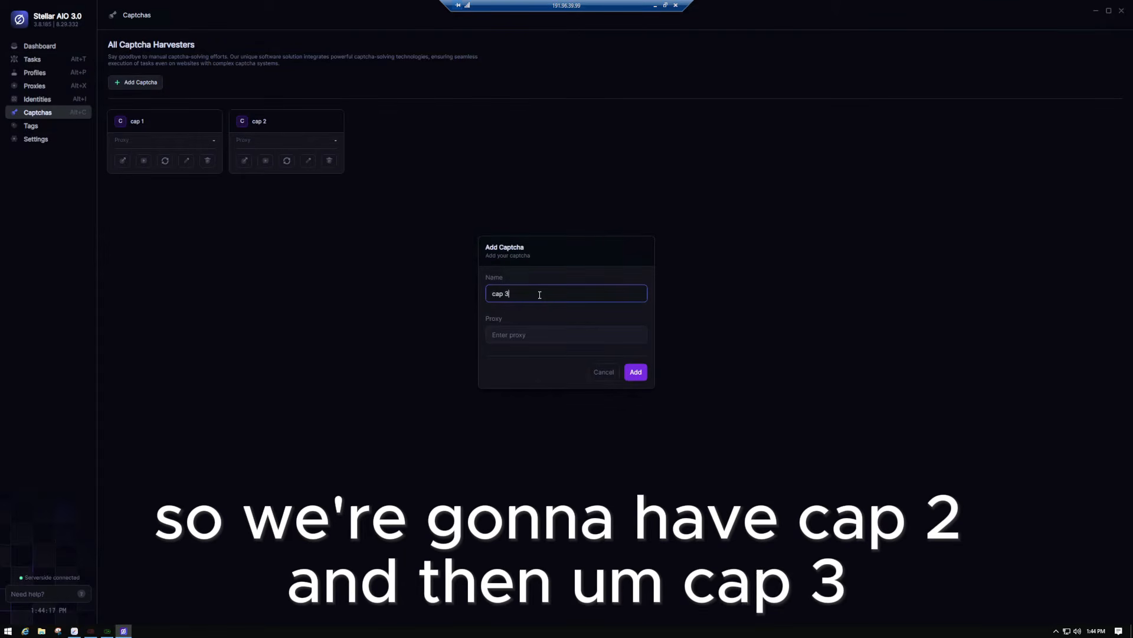
{"action": "type", "text": "p 3"}
{"action": "key", "text": "Return"}
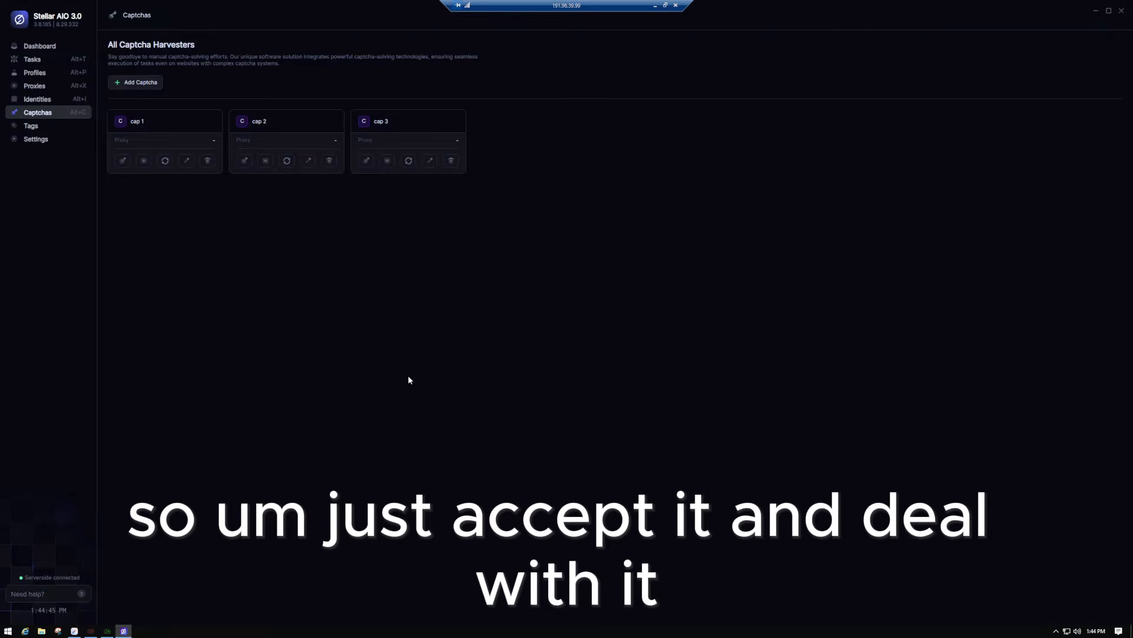
- Switch Stellar AIO to its Proxies page and bring the Discord window over it
{"action": "left_click", "coordinate": [41, 87]}
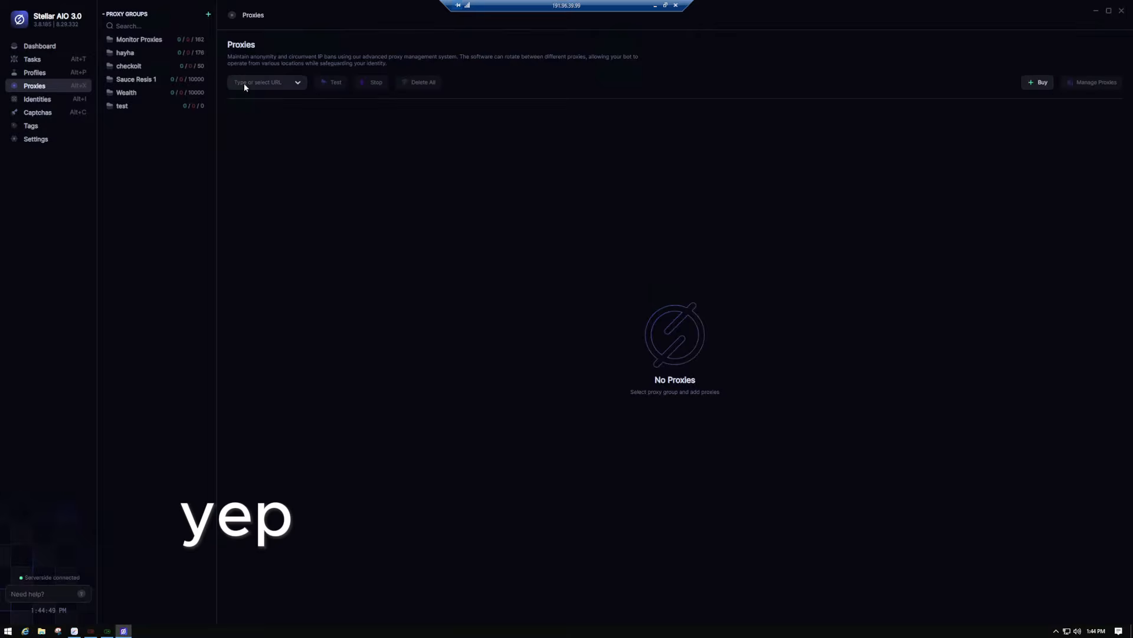
{"action": "left_click_drag", "start_coordinate": [1132, 171], "coordinate": [436, 43]}
{"action": "scroll", "coordinate": [308, 233], "scroll_direction": "down", "scroll_amount": 6}
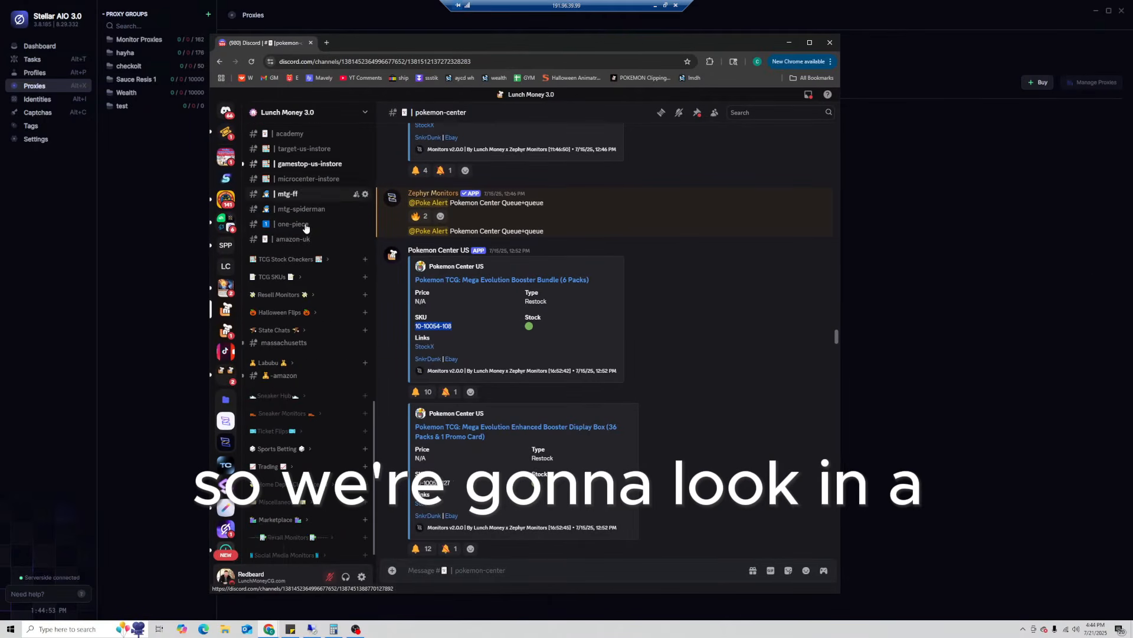
{"action": "scroll", "coordinate": [309, 233], "scroll_direction": "up", "scroll_amount": 10}
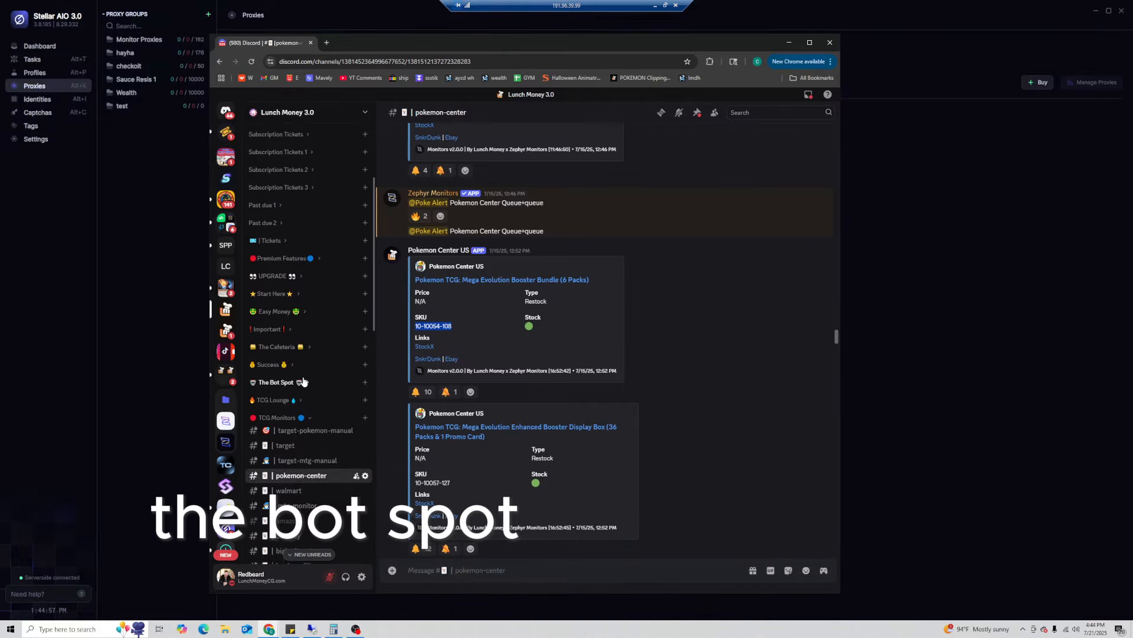
- Expand The Bot Spot and view the wealth-proxies, stella-proxies, then hype-proxies channels
{"action": "left_click", "coordinate": [281, 382]}
{"action": "scroll", "coordinate": [302, 381], "scroll_direction": "down", "scroll_amount": 3}
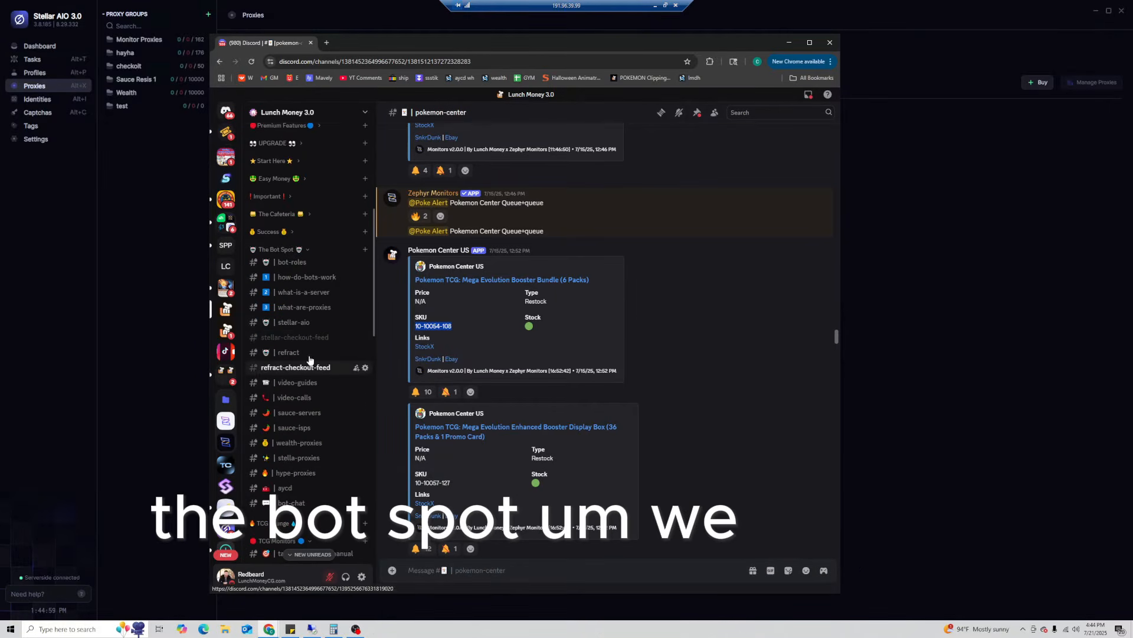
{"action": "scroll", "coordinate": [304, 386], "scroll_direction": "down", "scroll_amount": 1}
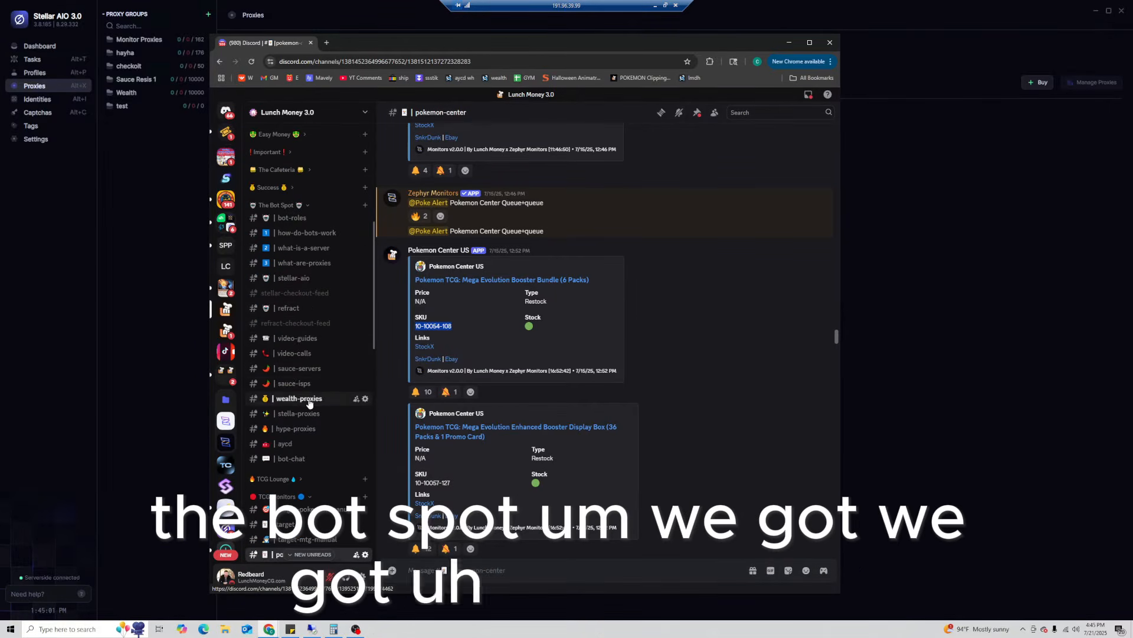
{"action": "left_click", "coordinate": [299, 399]}
{"action": "left_click", "coordinate": [298, 413]}
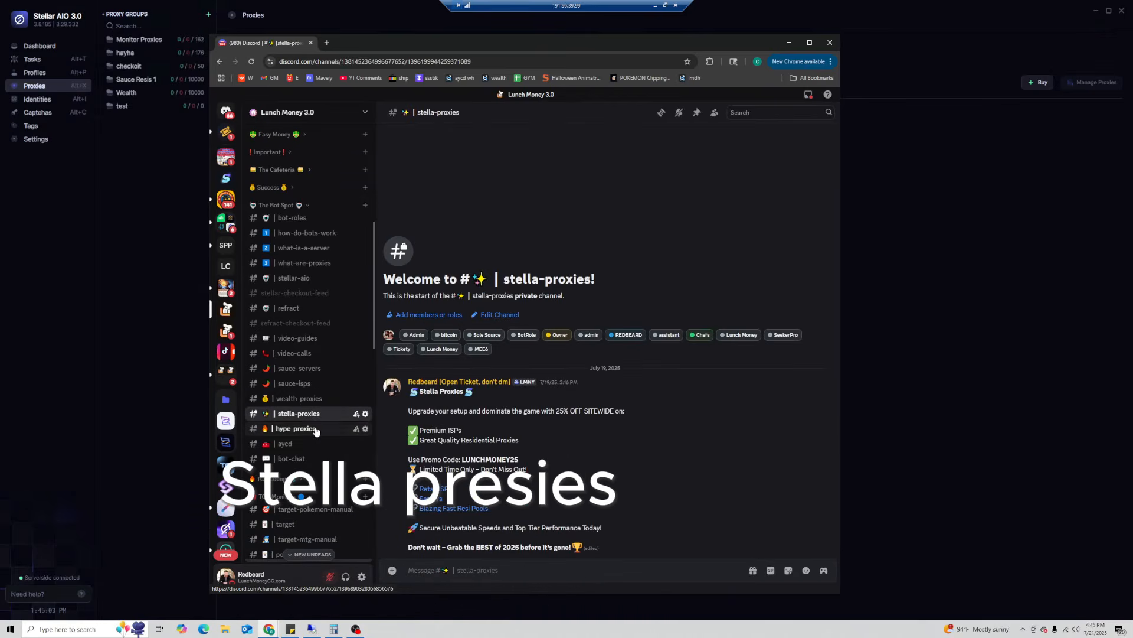
{"action": "left_click", "coordinate": [296, 429]}
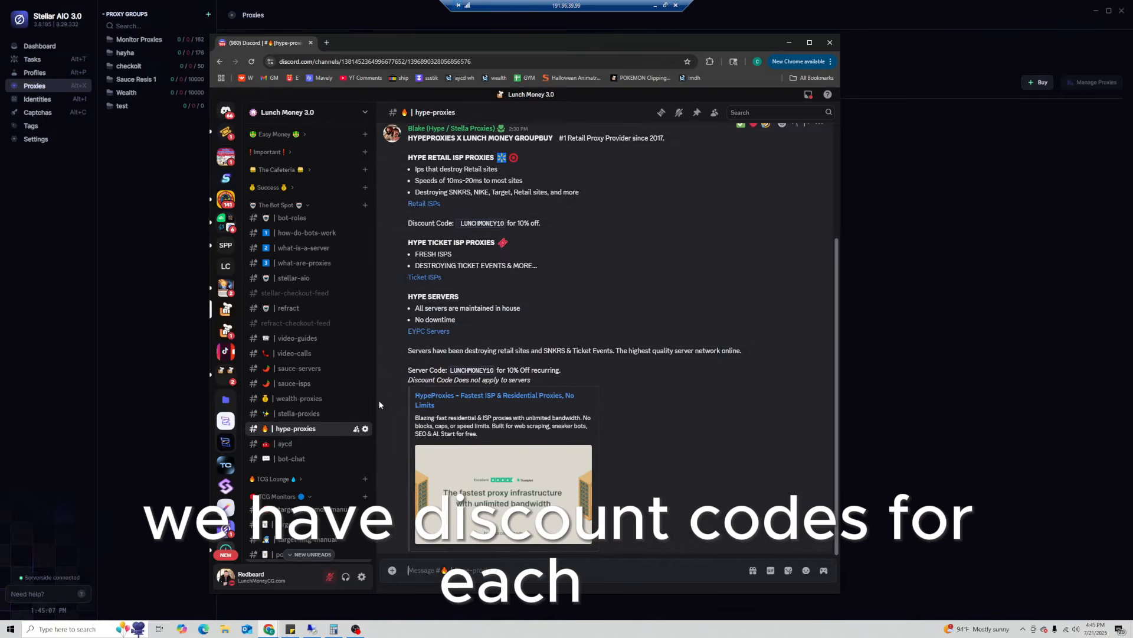
{"action": "left_click_drag", "start_coordinate": [498, 43], "coordinate": [1132, 71]}
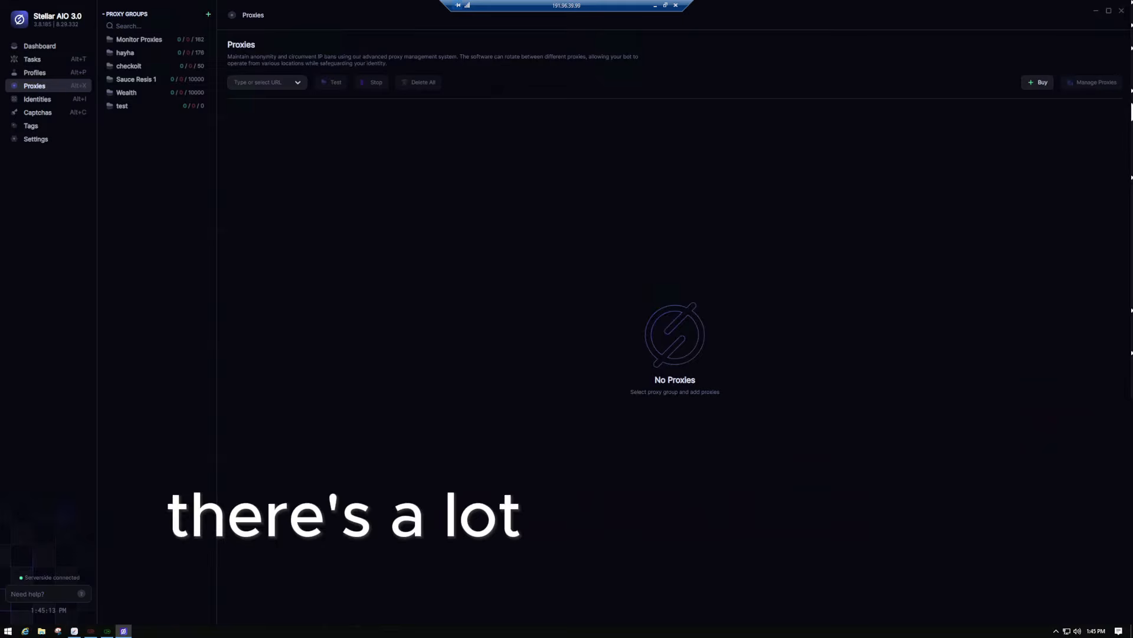
- Move Discord off the bot, go to Tasks and open task RB1's Edit Task form
{"action": "left_click_drag", "start_coordinate": [1132, 76], "coordinate": [526, 49]}
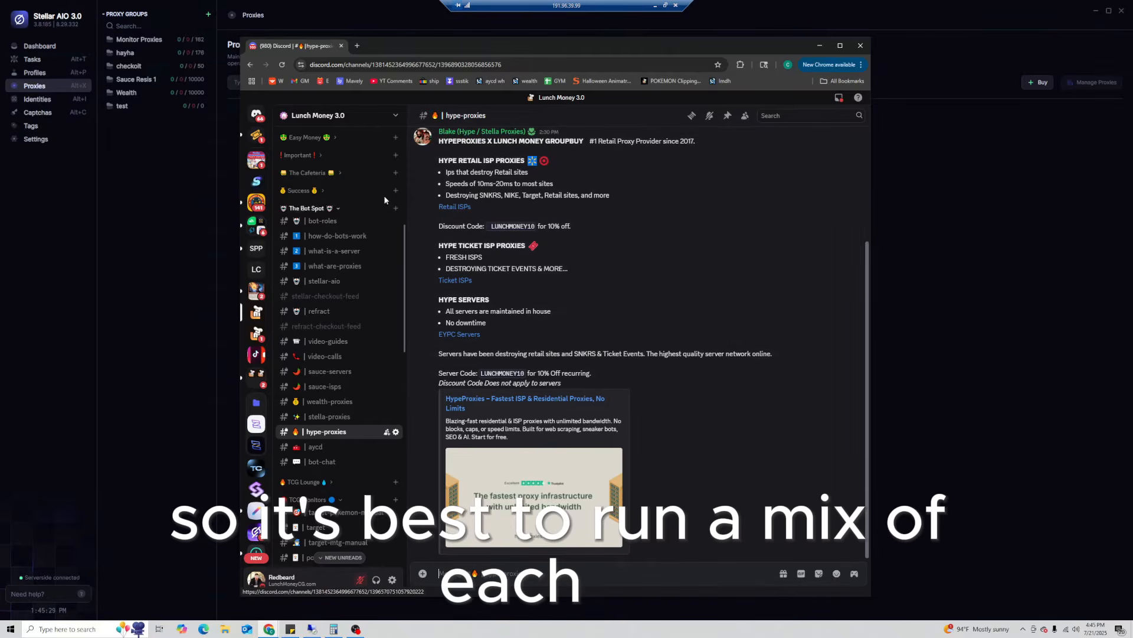
{"action": "left_click_drag", "start_coordinate": [407, 46], "coordinate": [1132, 3]}
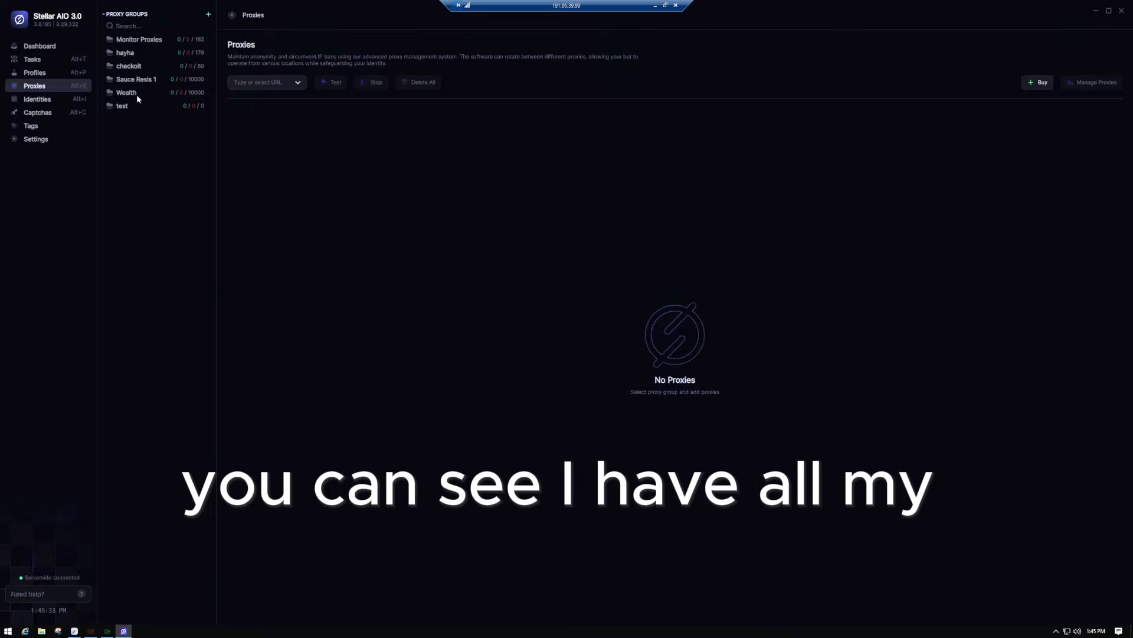
{"action": "left_click", "coordinate": [32, 62]}
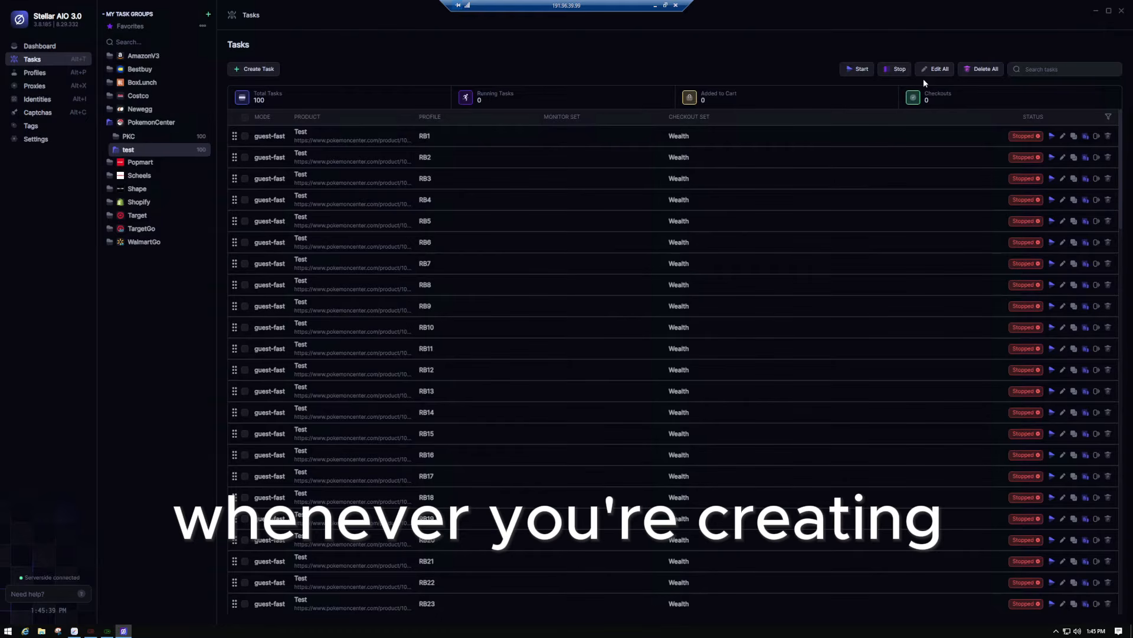
{"action": "left_click", "coordinate": [1063, 137]}
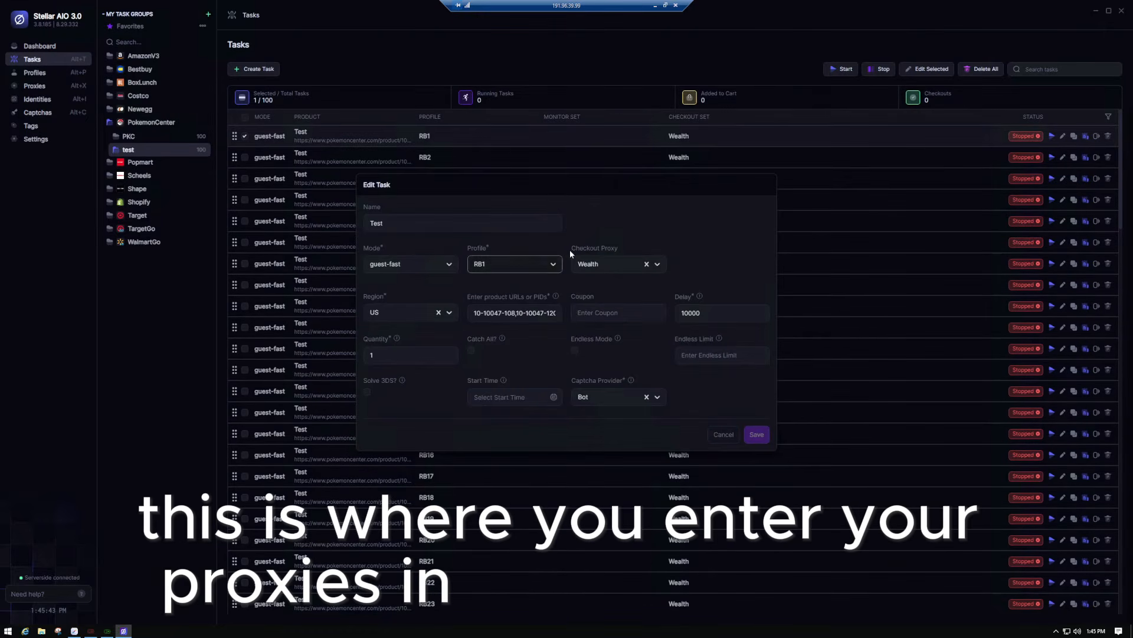
- Check RB1's Checkout Proxy choices, keep Wealth, and dismiss the edit form unsaved
{"action": "left_click", "coordinate": [613, 262]}
{"action": "left_click", "coordinate": [707, 194]}
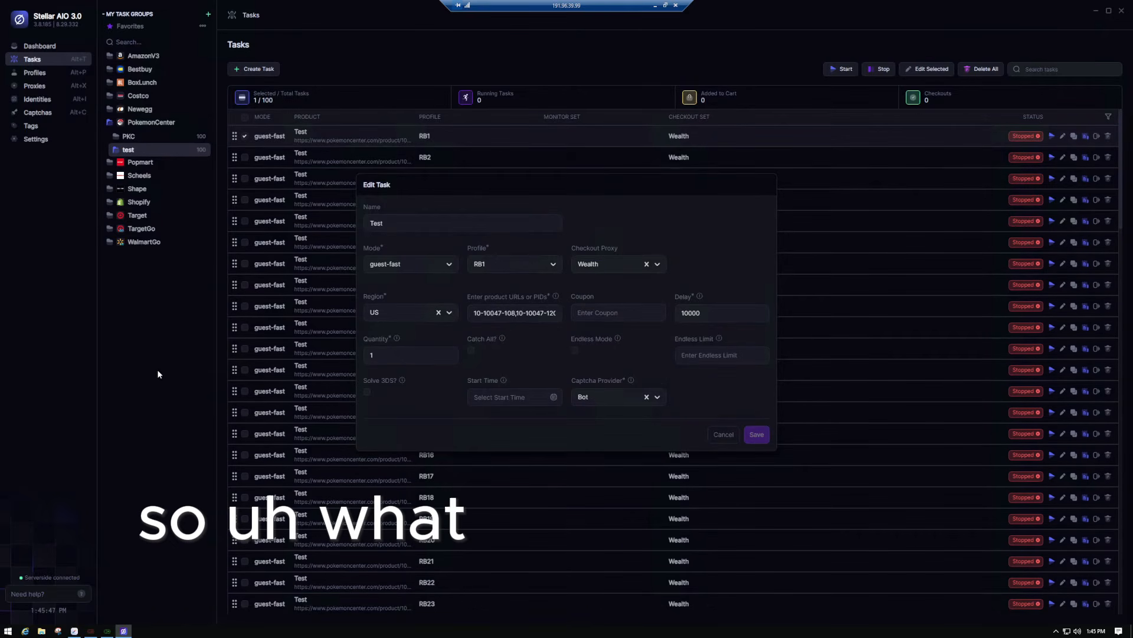
{"action": "left_click", "coordinate": [149, 349]}
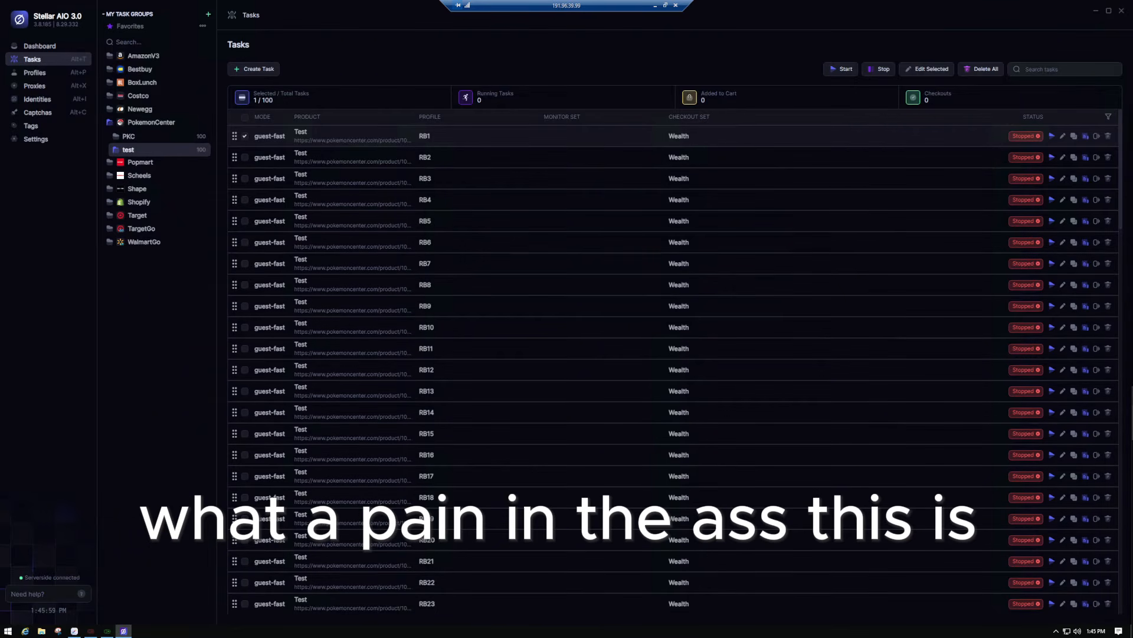
- Minimize and restore the Remote Desktop window, then maximize it to fill the screen
{"action": "left_click_drag", "start_coordinate": [554, 637], "coordinate": [0, 313]}
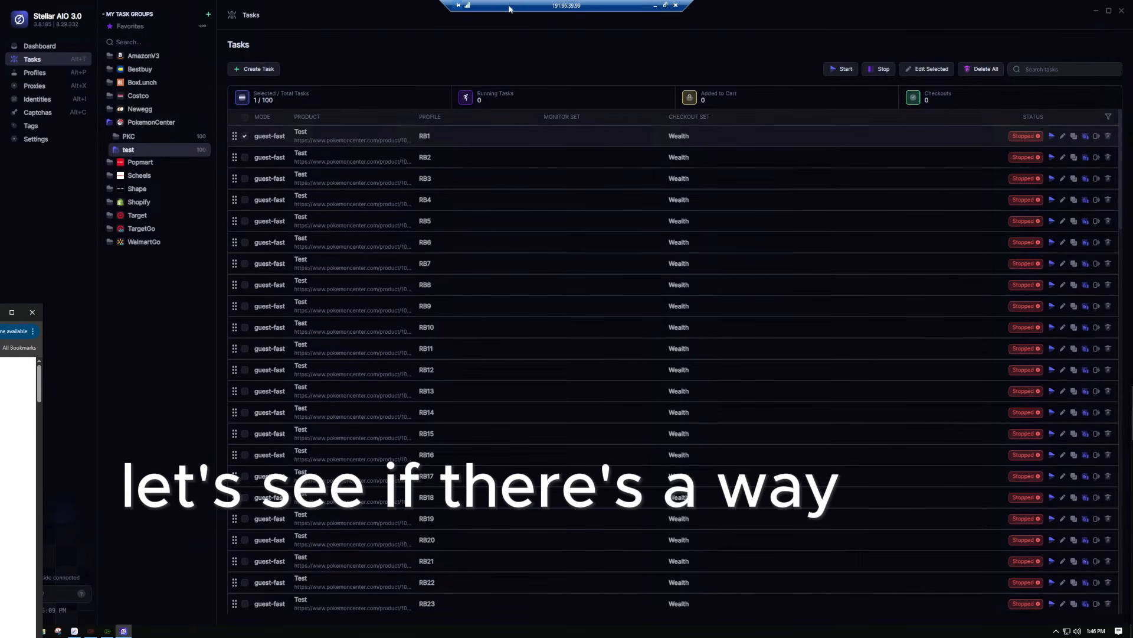
{"action": "left_click", "coordinate": [655, 5]}
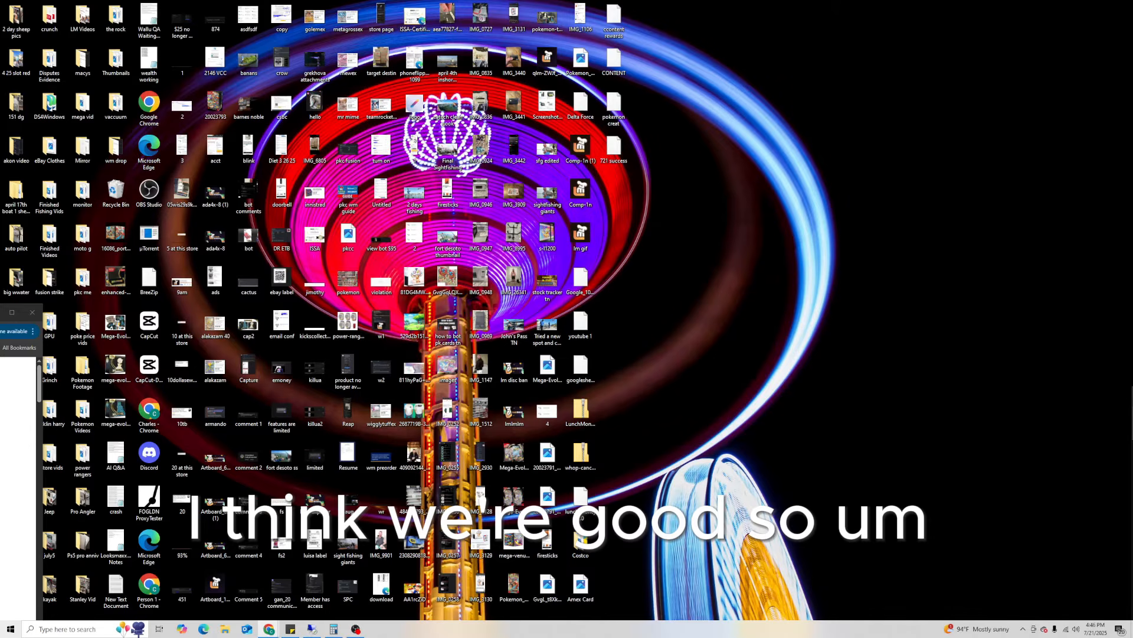
{"action": "left_click_drag", "start_coordinate": [1132, 21], "coordinate": [208, 65]}
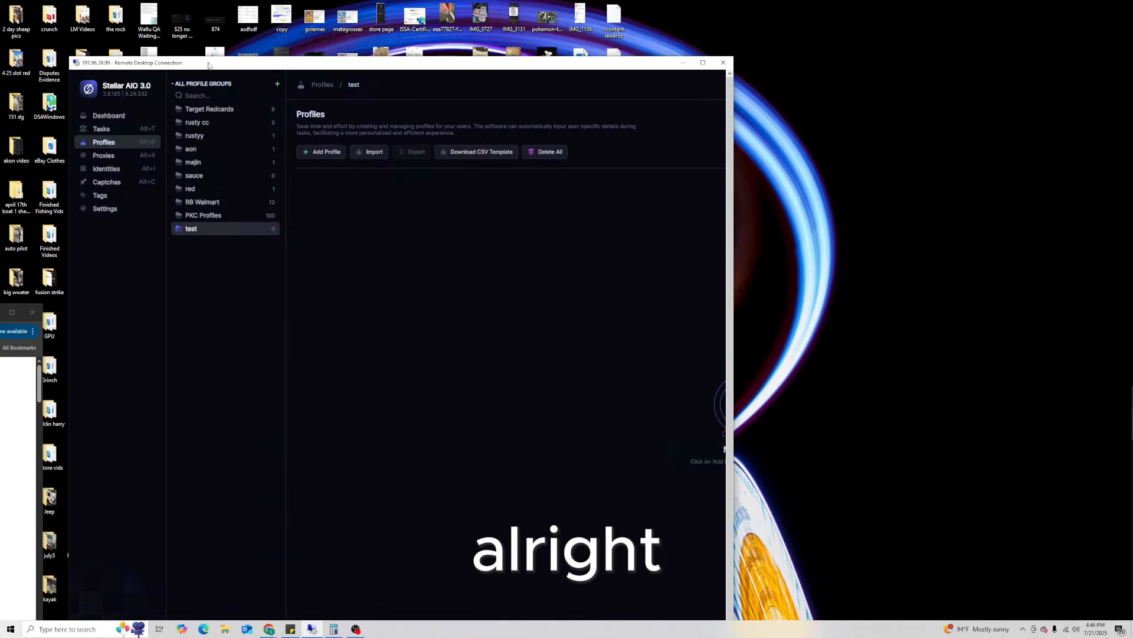
{"action": "double_click", "coordinate": [343, 62]}
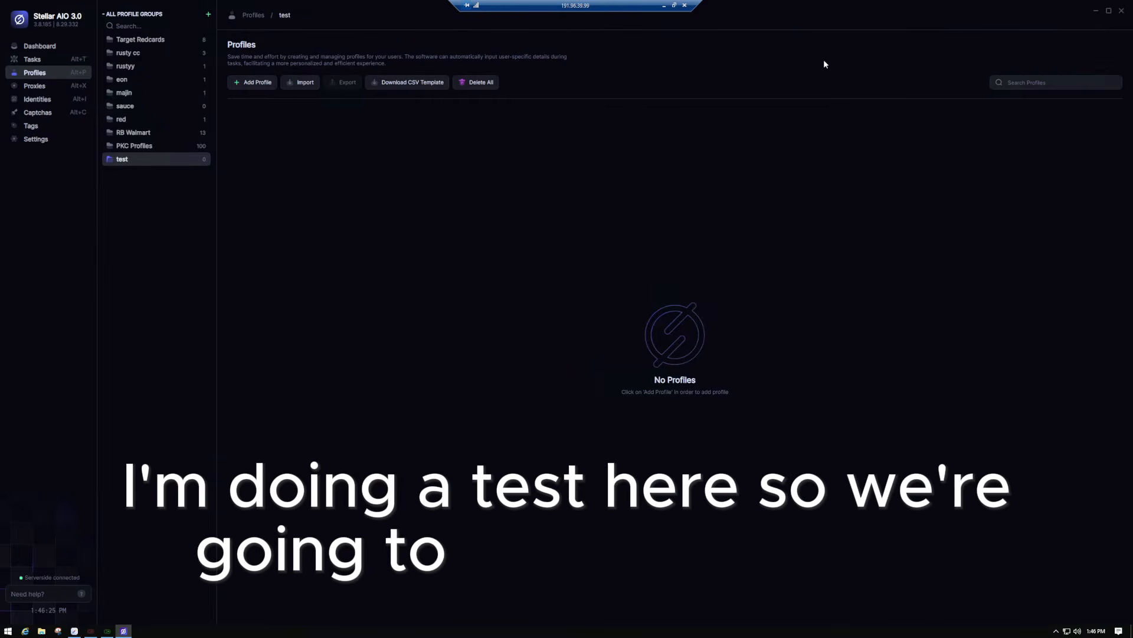
- Start a new profile in the test group named 'Test' and enter its e-mail address
{"action": "left_click", "coordinate": [256, 82]}
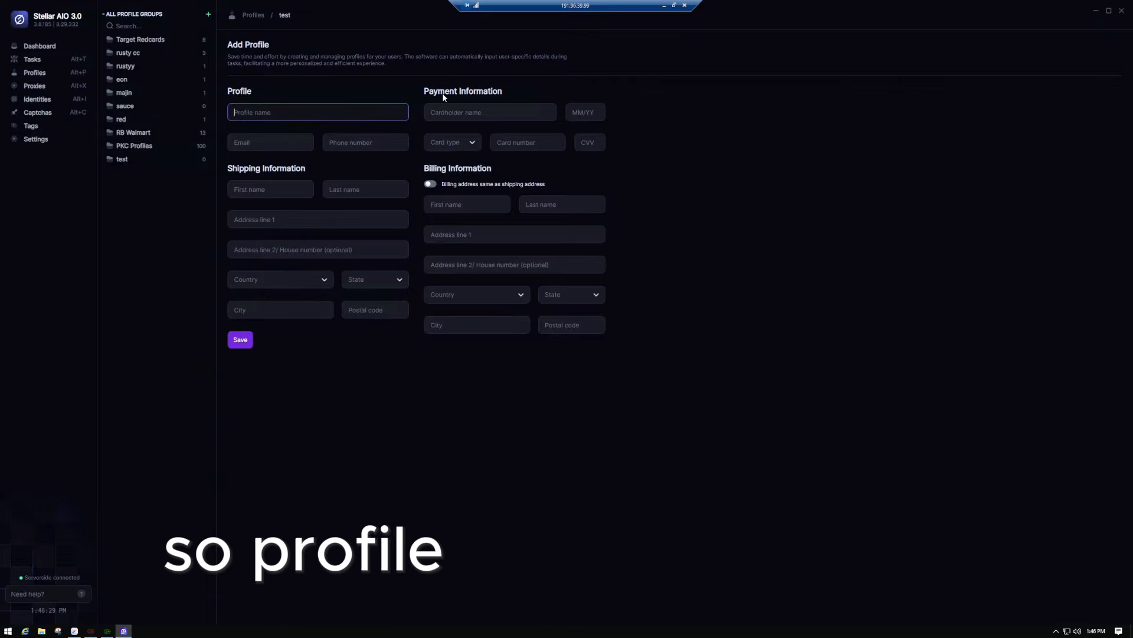
{"action": "type", "text": "Test"}
{"action": "left_click", "coordinate": [299, 135]}
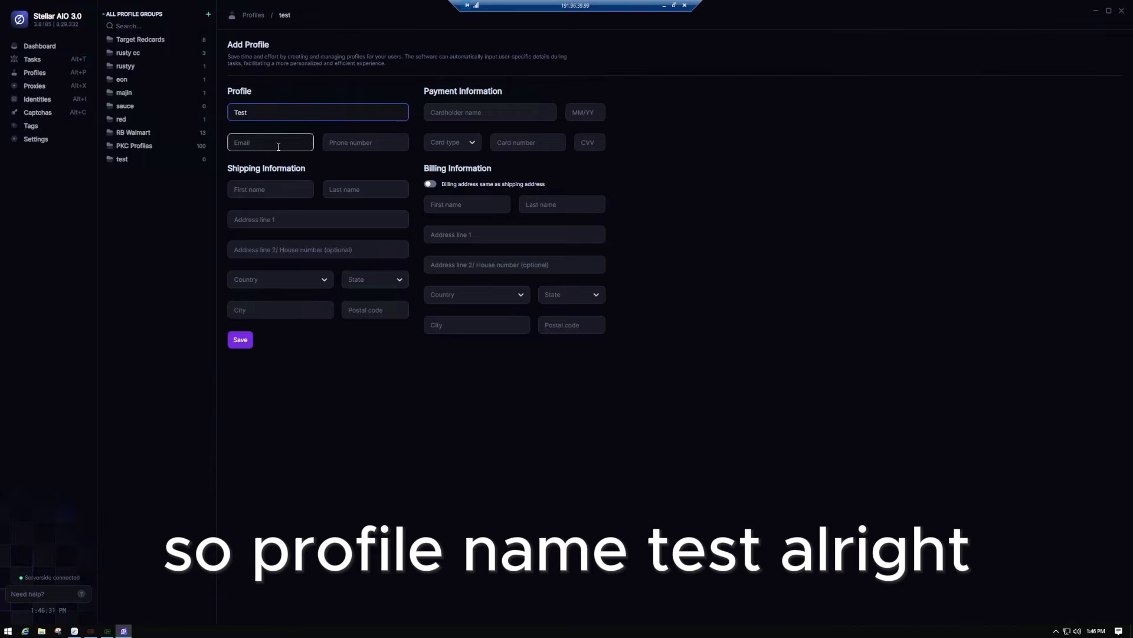
{"action": "type", "text": "test@gmail.com"}
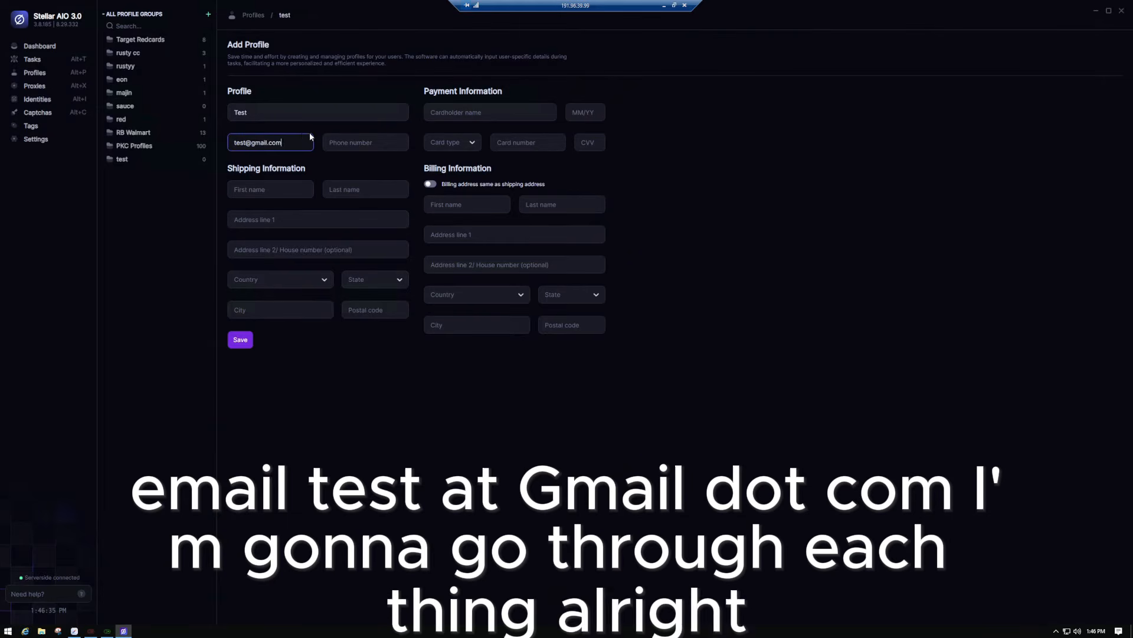
{"action": "left_click_drag", "start_coordinate": [287, 141], "coordinate": [206, 139]}
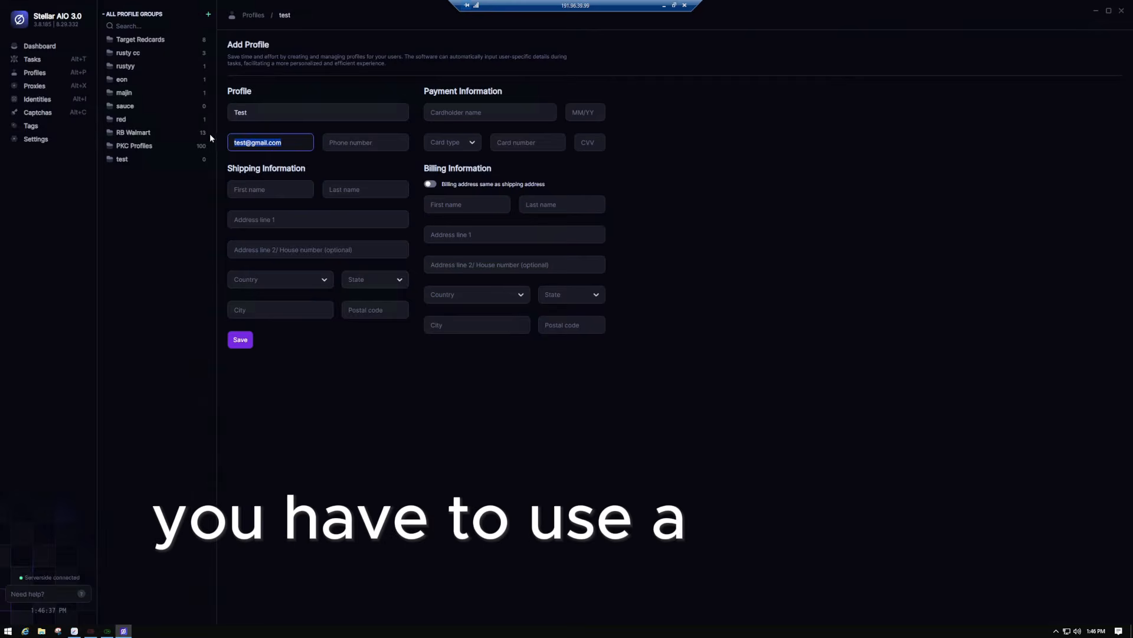
{"action": "left_click", "coordinate": [121, 276]}
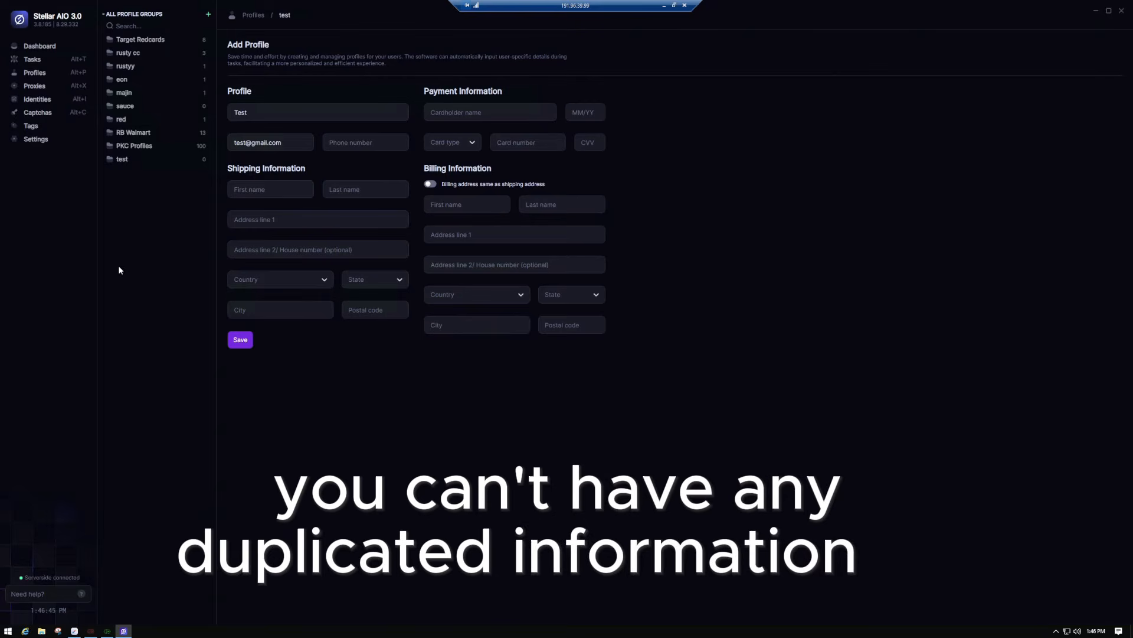
- Enter the profile's phone number, then bring Chrome over the form with a new tab
{"action": "left_click", "coordinate": [664, 5]}
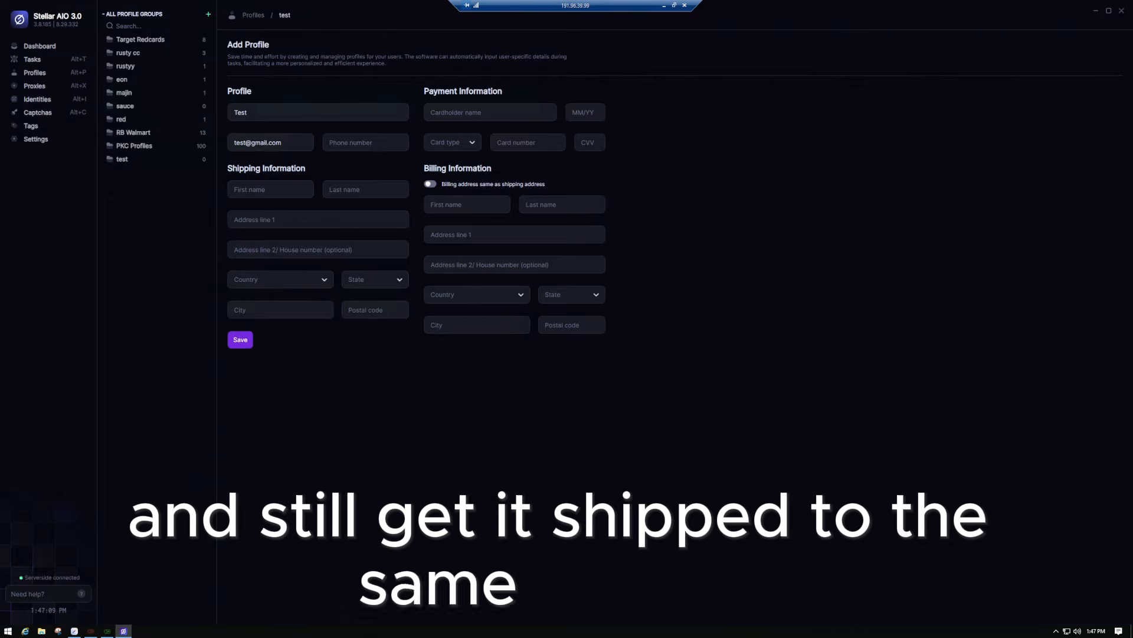
{"action": "left_click_drag", "start_coordinate": [285, 142], "coordinate": [141, 147]}
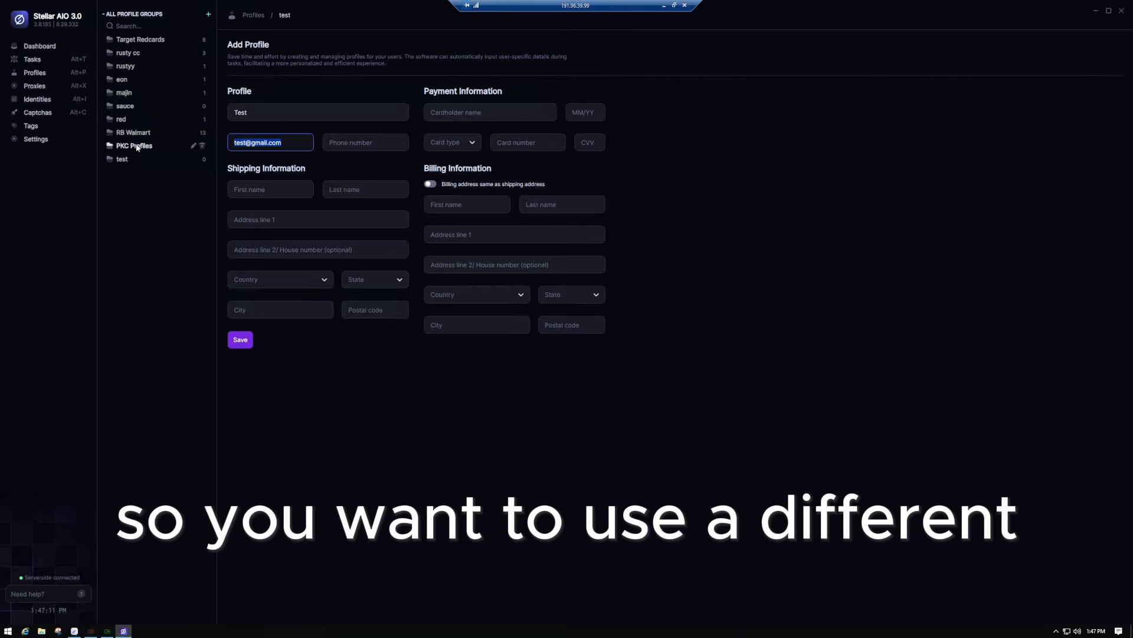
{"action": "left_click", "coordinate": [372, 144]}
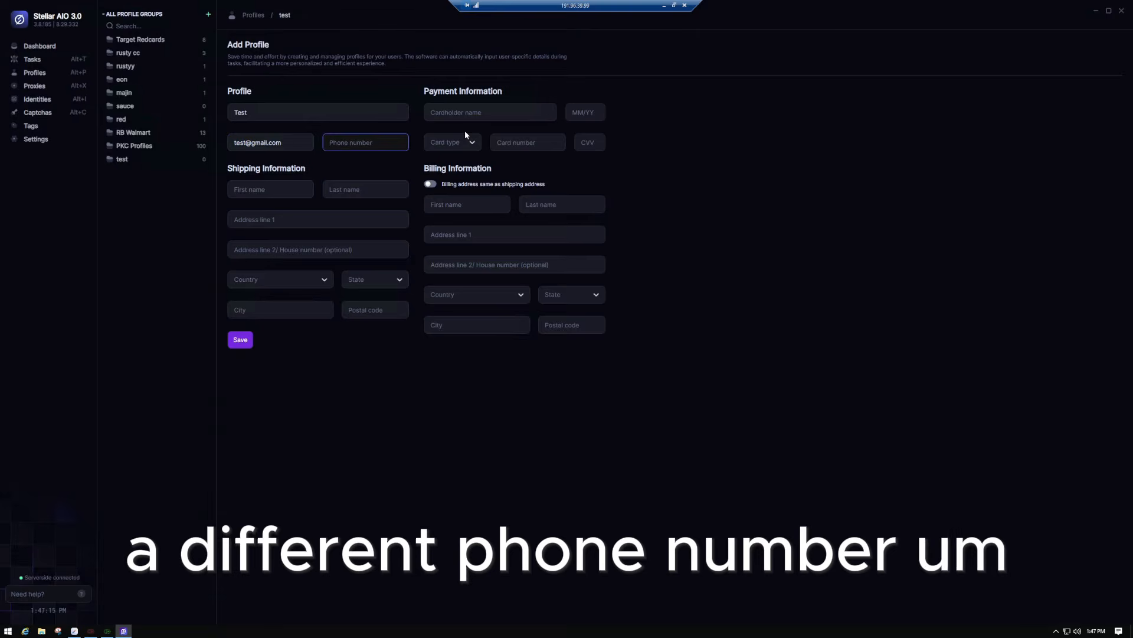
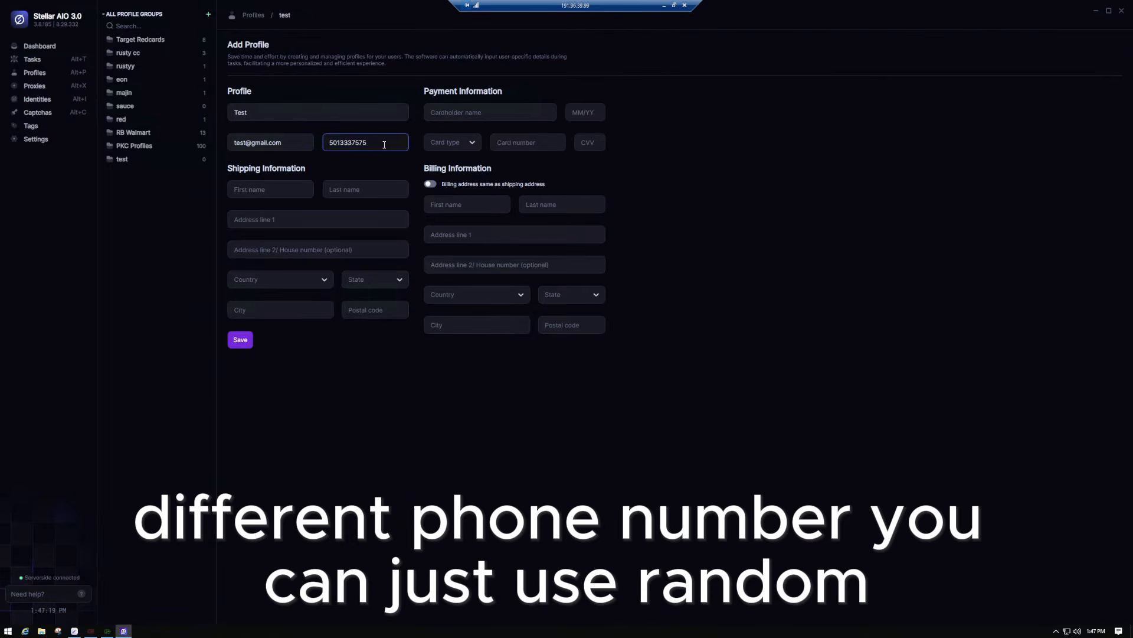
{"action": "left_click", "coordinate": [289, 189]}
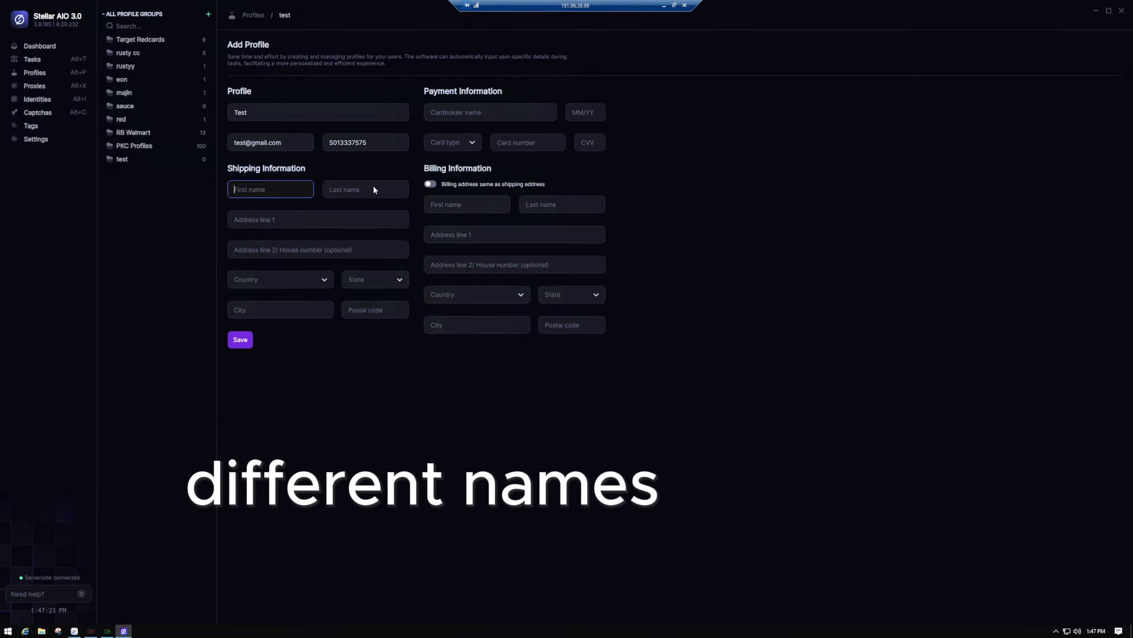
{"action": "left_click", "coordinate": [355, 189]}
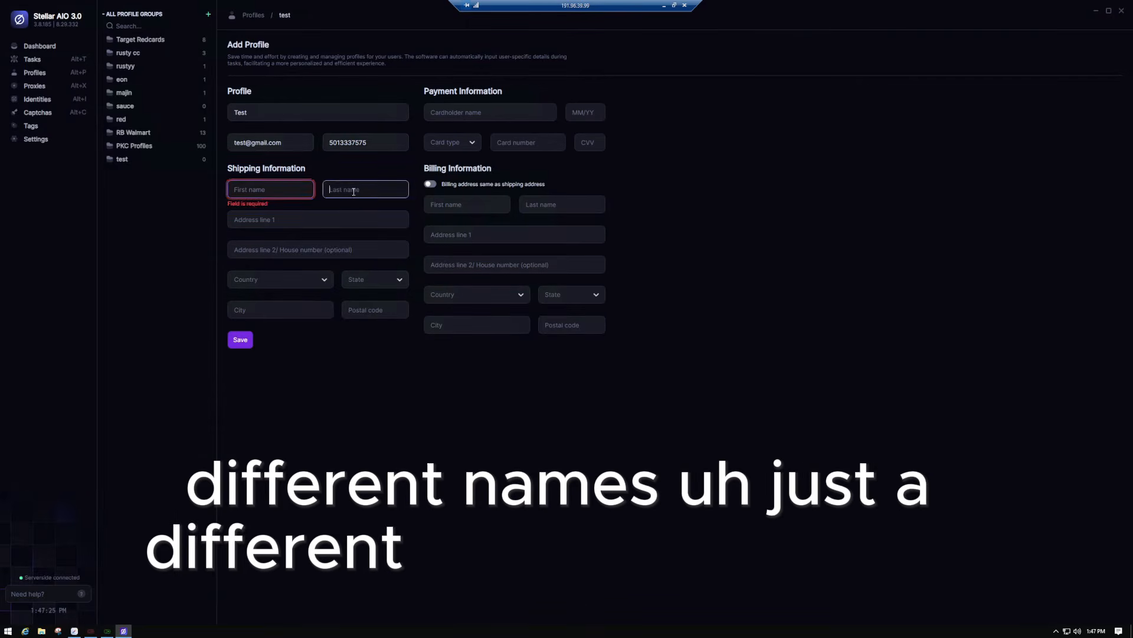
{"action": "left_click", "coordinate": [274, 188]}
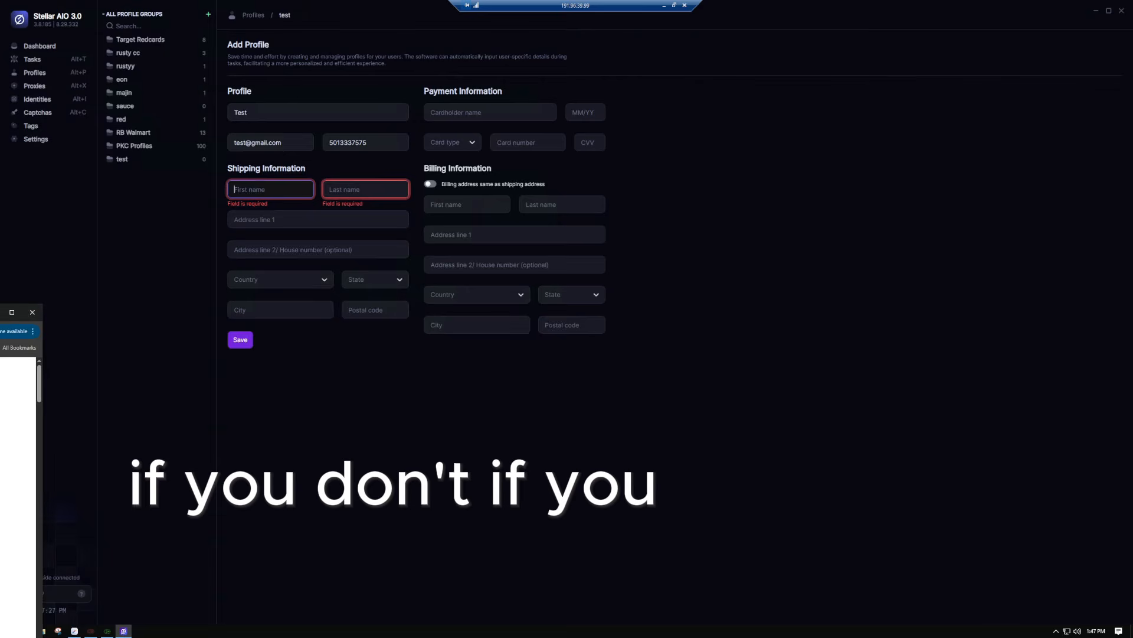
{"action": "left_click_drag", "start_coordinate": [0, 325], "coordinate": [485, 108]}
{"action": "left_click", "coordinate": [295, 105]}
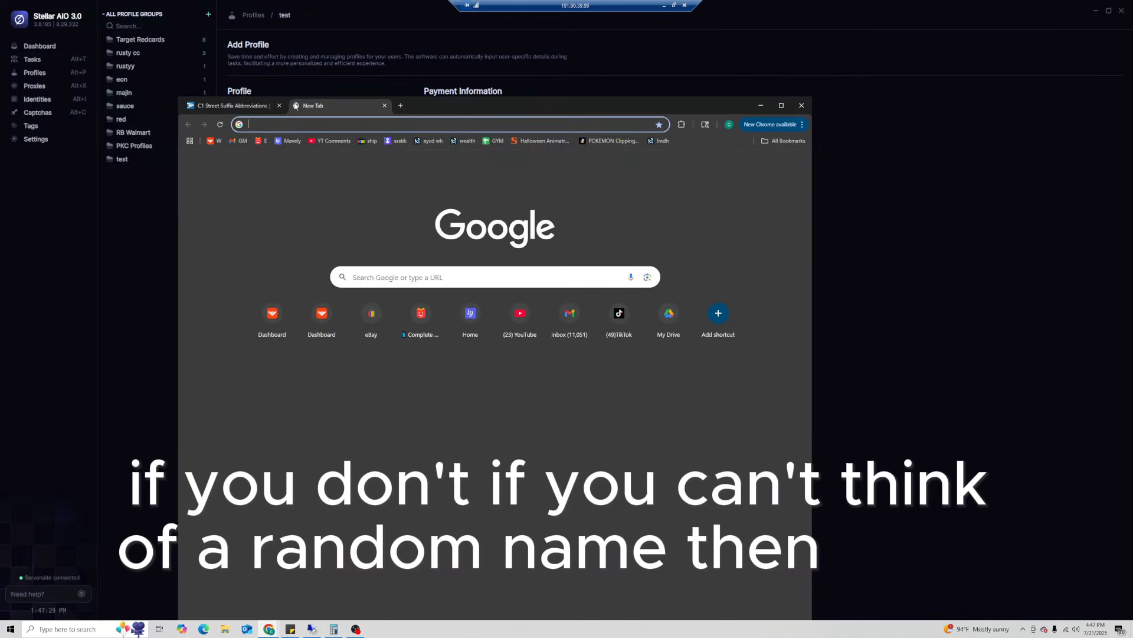
- Search 'ai', open ChatGPT and ask it to 'generate 100 random firstr && lst names'
{"action": "type", "text": "ai"}
{"action": "key", "text": "Return"}
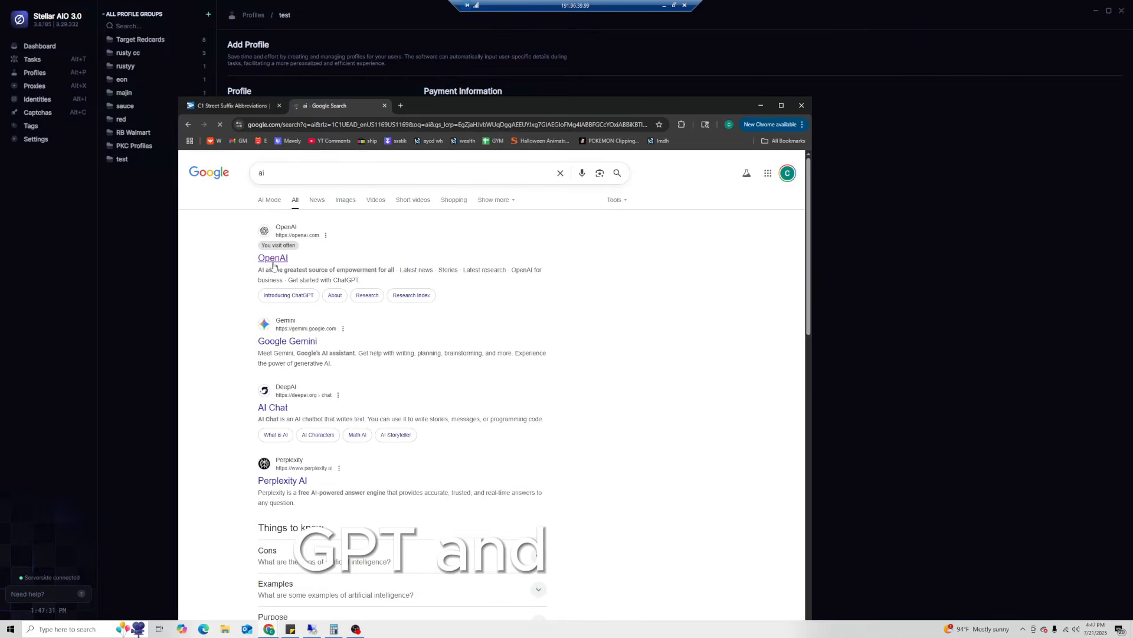
{"action": "left_click", "coordinate": [274, 261]}
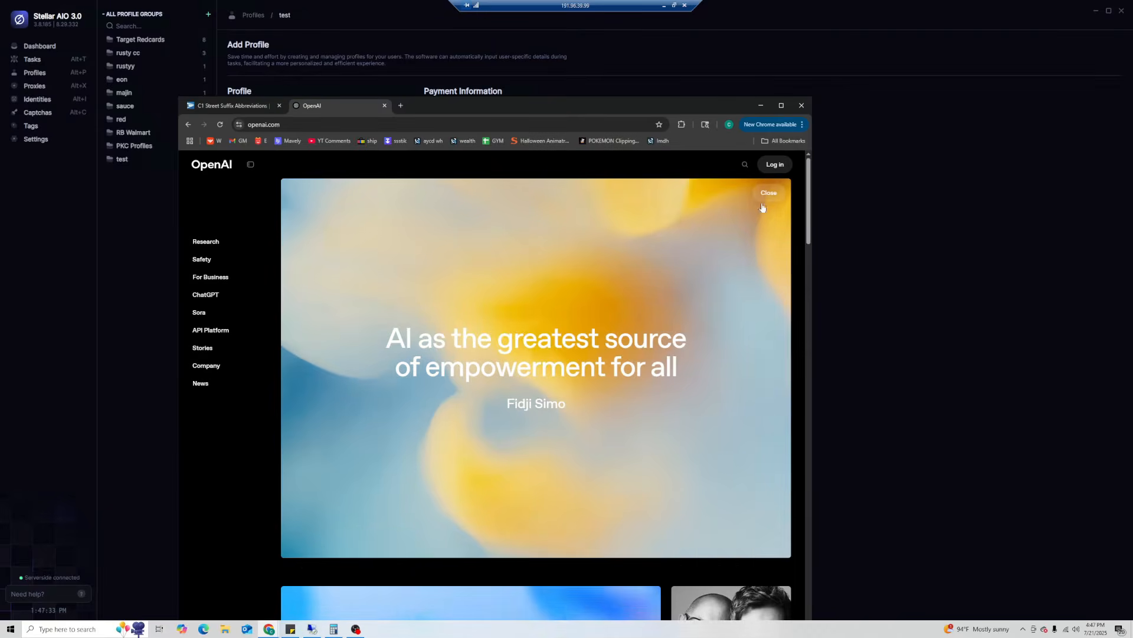
{"action": "left_click", "coordinate": [763, 203]}
{"action": "type", "text": "gen"}
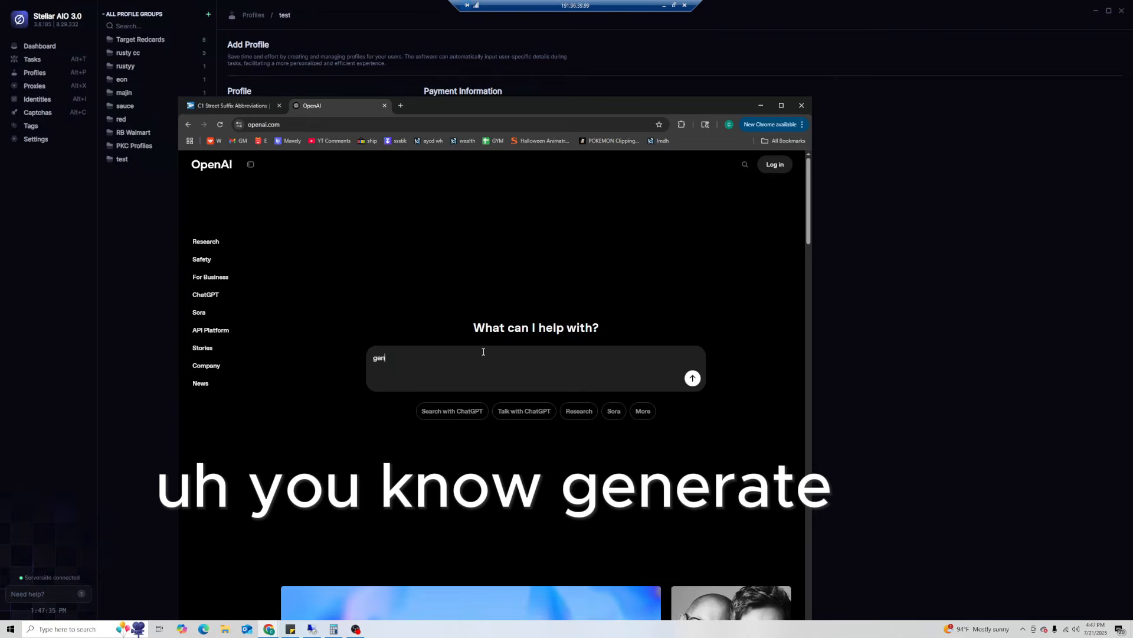
{"action": "type", "text": "erate 100 random "}
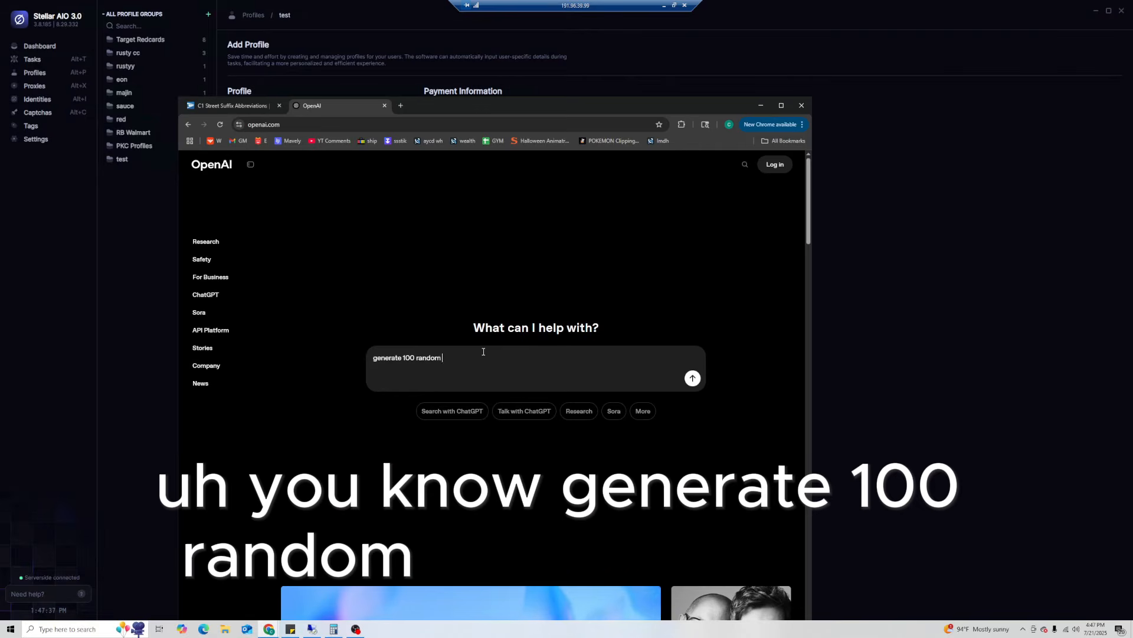
{"action": "type", "text": "firstr &"}
{"action": "type", "text": "& ls"}
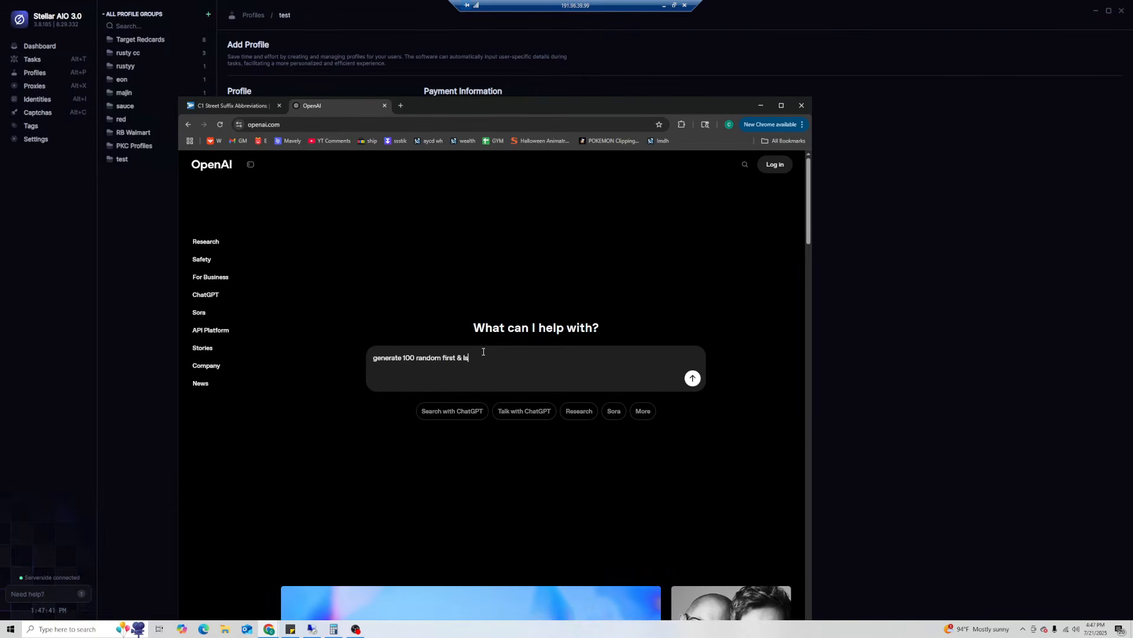
{"action": "type", "text": "t names"}
{"action": "key", "text": "Return"}
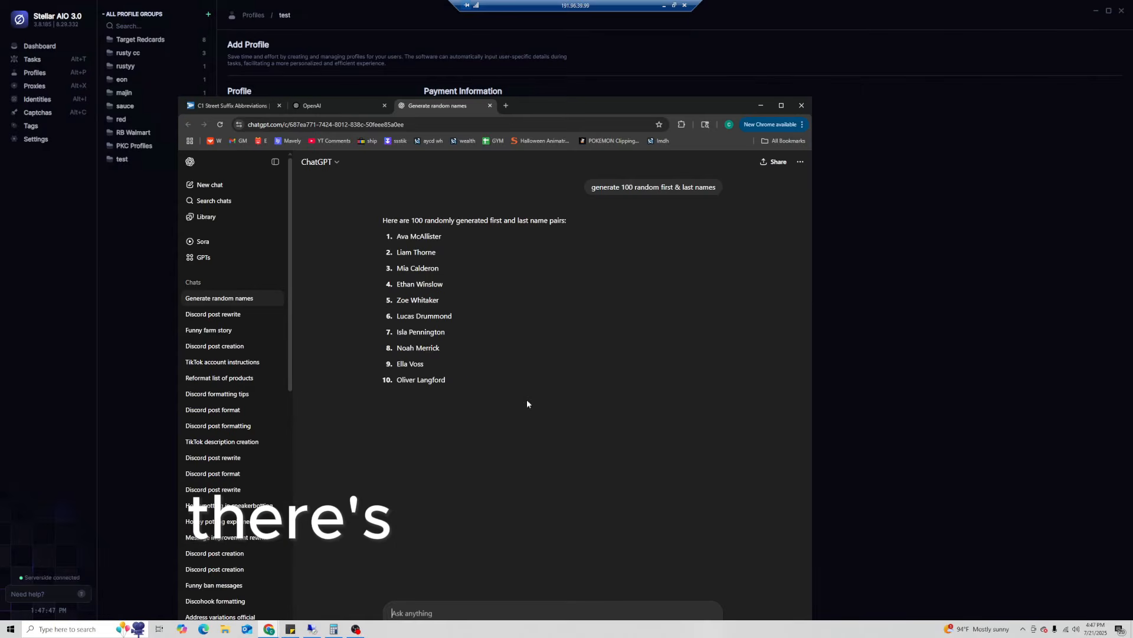
{"action": "key", "text": "alt+Tab"}
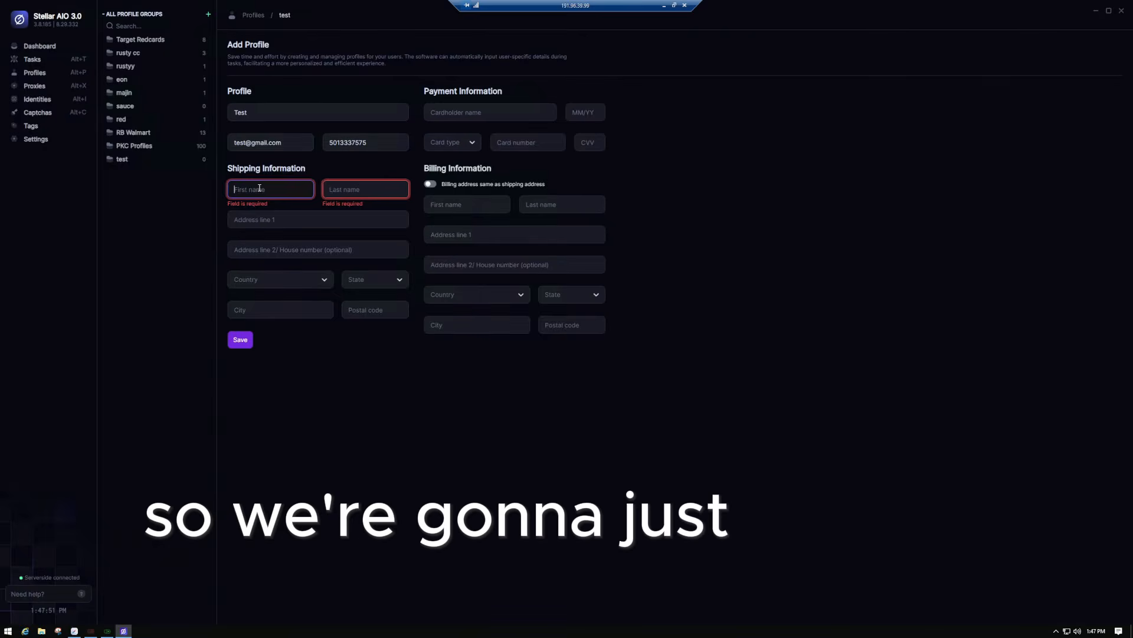
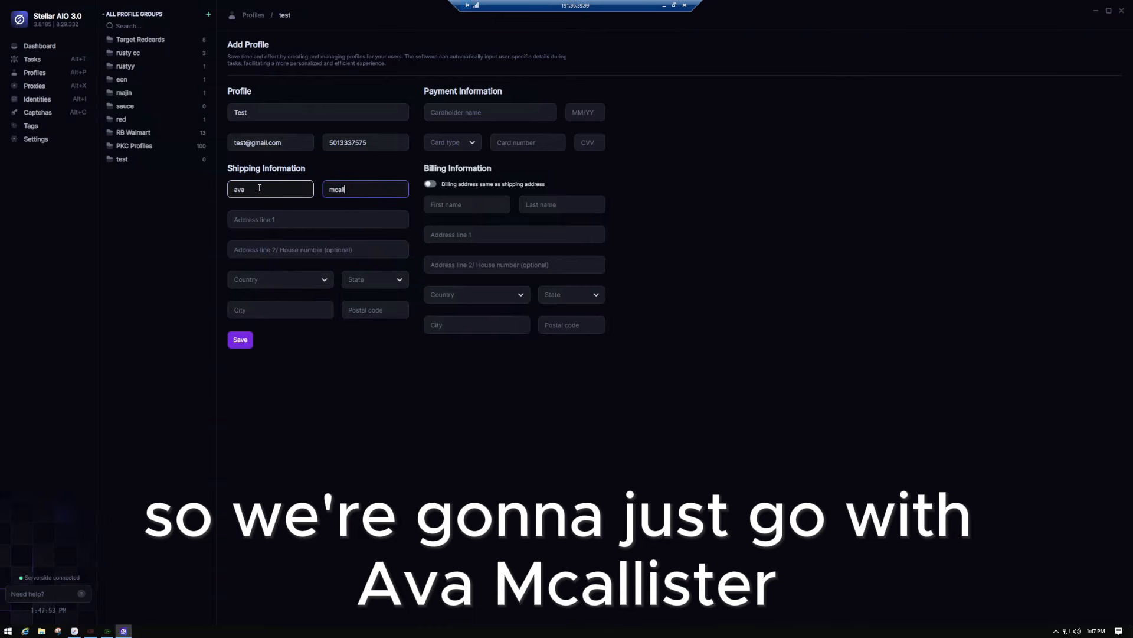
- Type the shipping first and last name and the street address line
{"action": "left_click", "coordinate": [296, 221]}
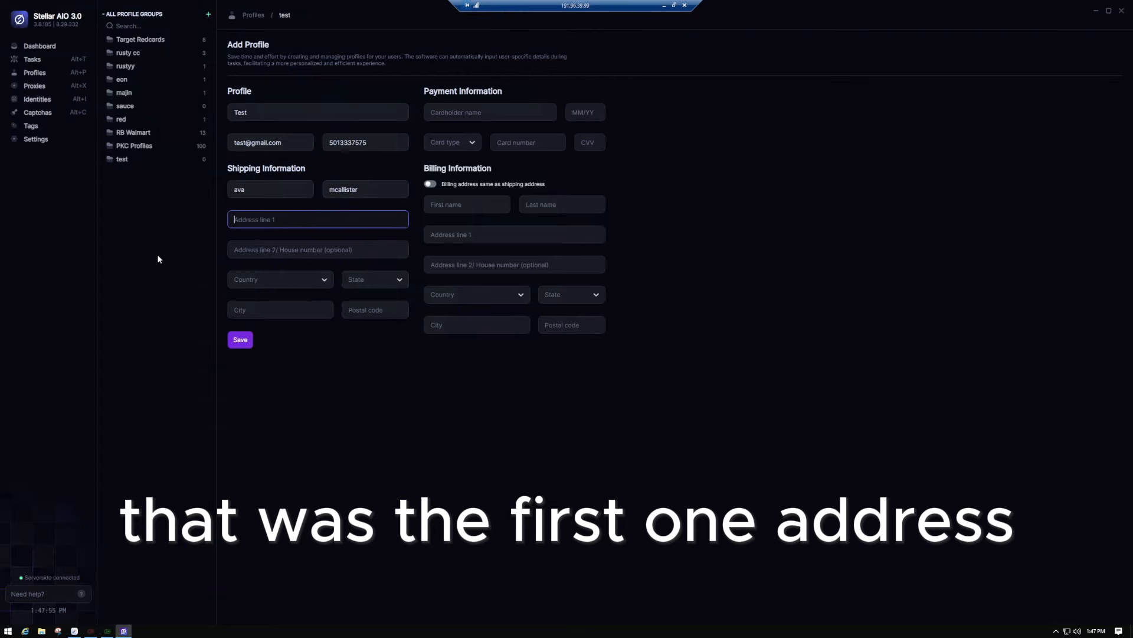
{"action": "left_click_drag", "start_coordinate": [0, 224], "coordinate": [0, 102]}
{"action": "left_click", "coordinate": [466, 104]}
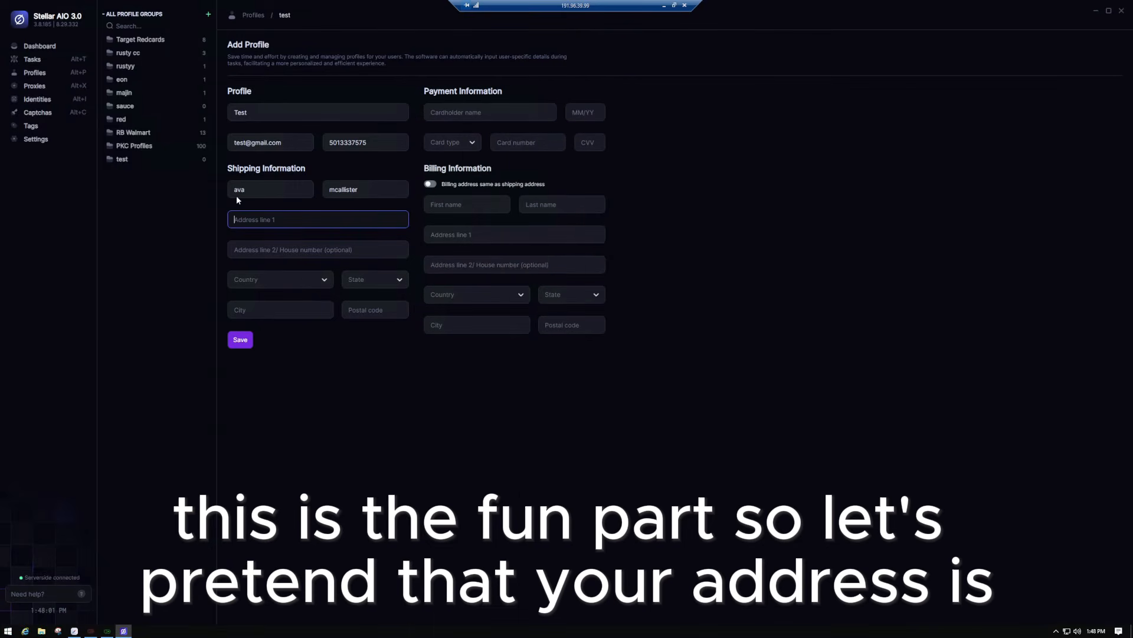
{"action": "left_click", "coordinate": [286, 219]}
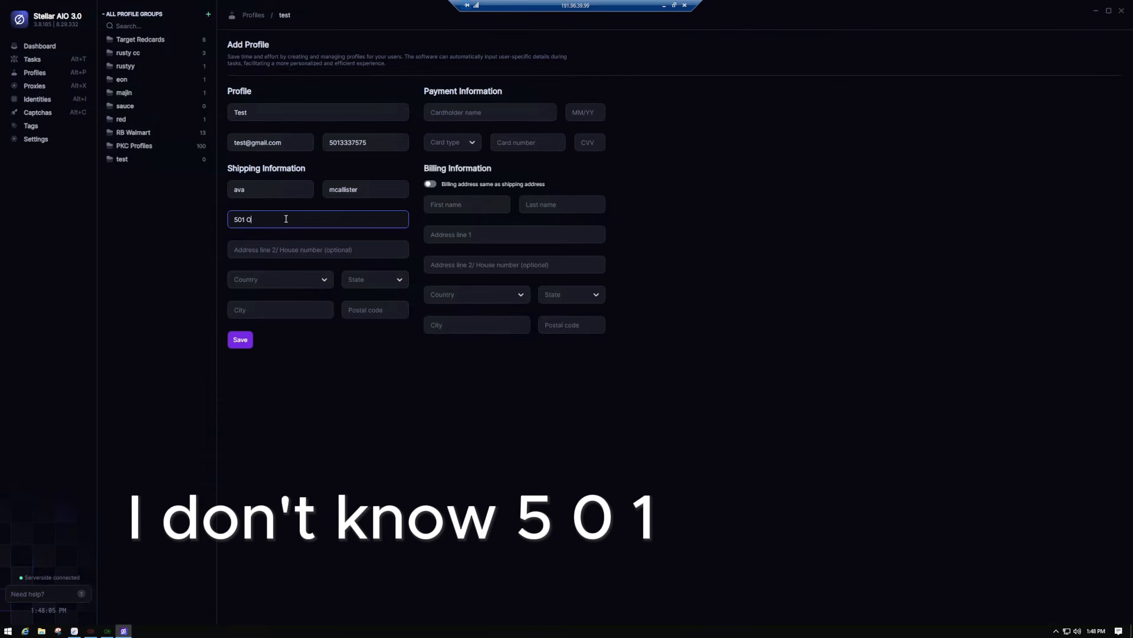
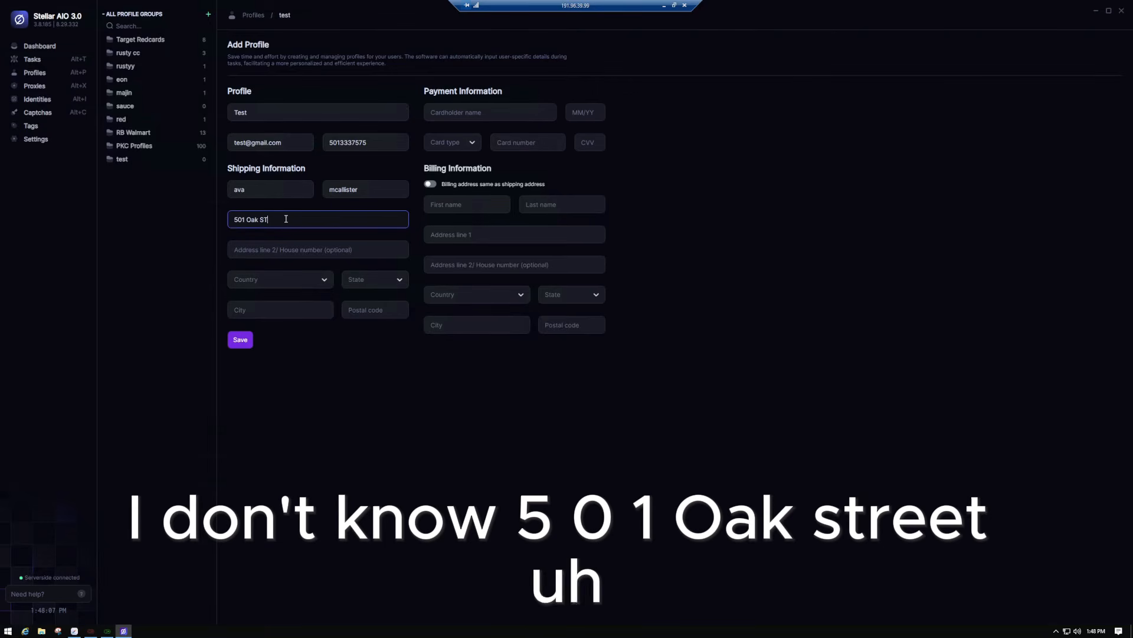
- Set the country to United States and the state to California, correcting an Arkansas pick
{"action": "left_click", "coordinate": [307, 280]}
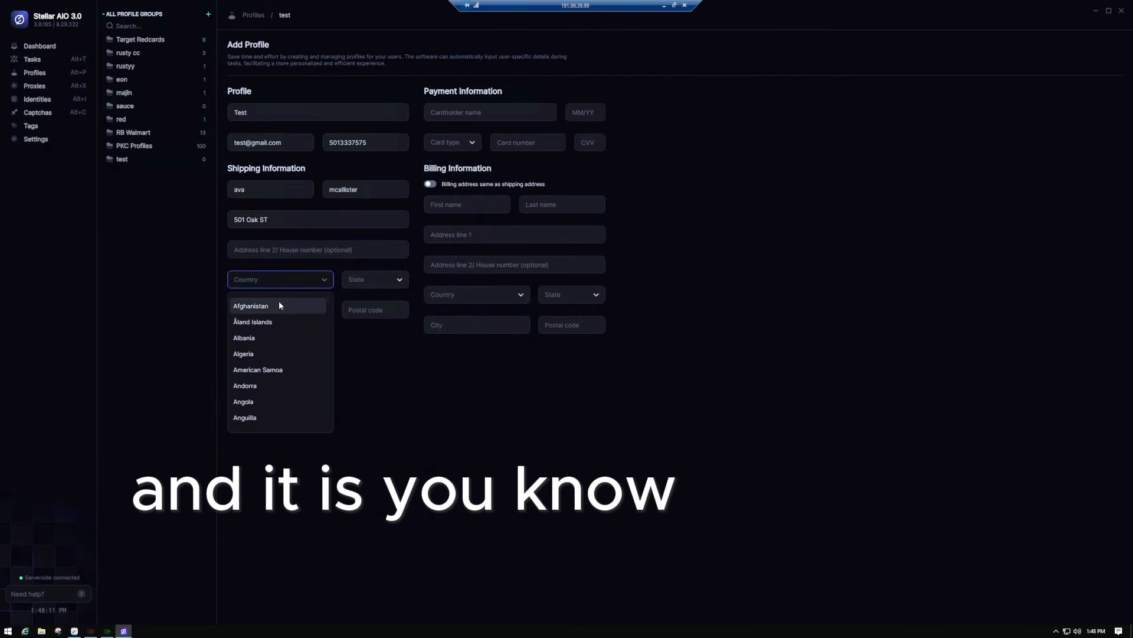
{"action": "type", "text": "united"}
{"action": "left_click", "coordinate": [269, 352]}
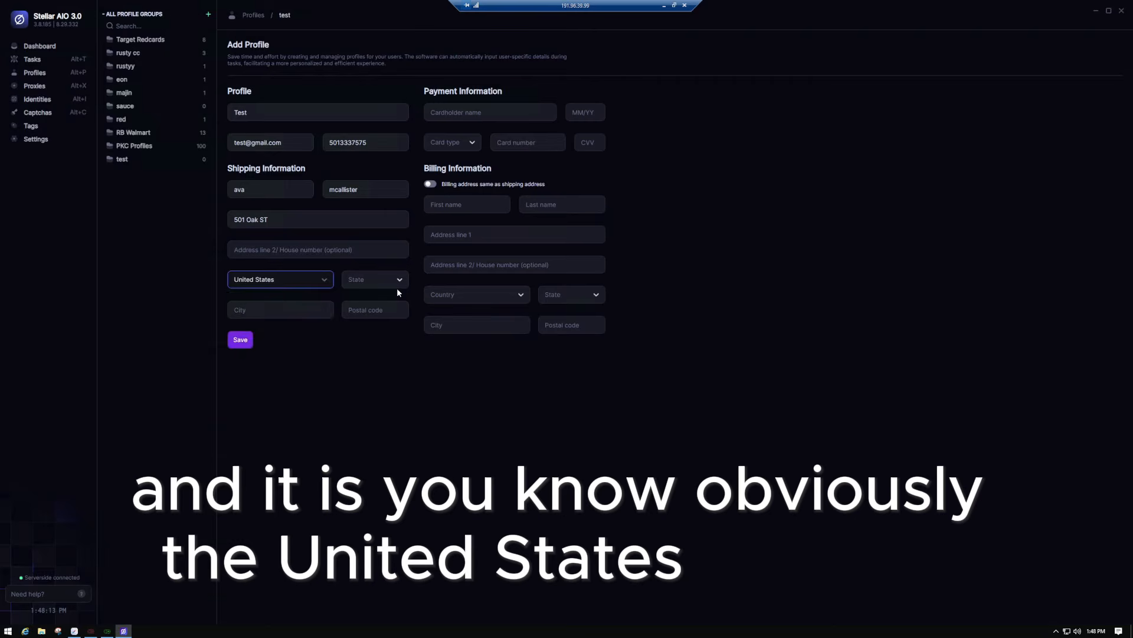
{"action": "left_click", "coordinate": [391, 282]}
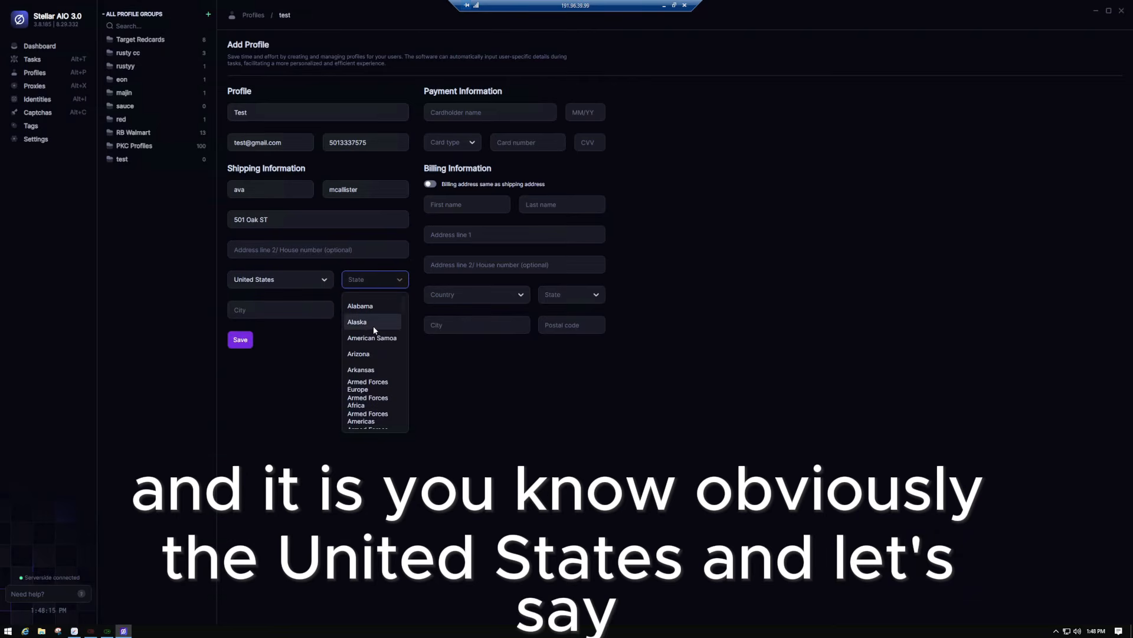
{"action": "left_click", "coordinate": [366, 369]}
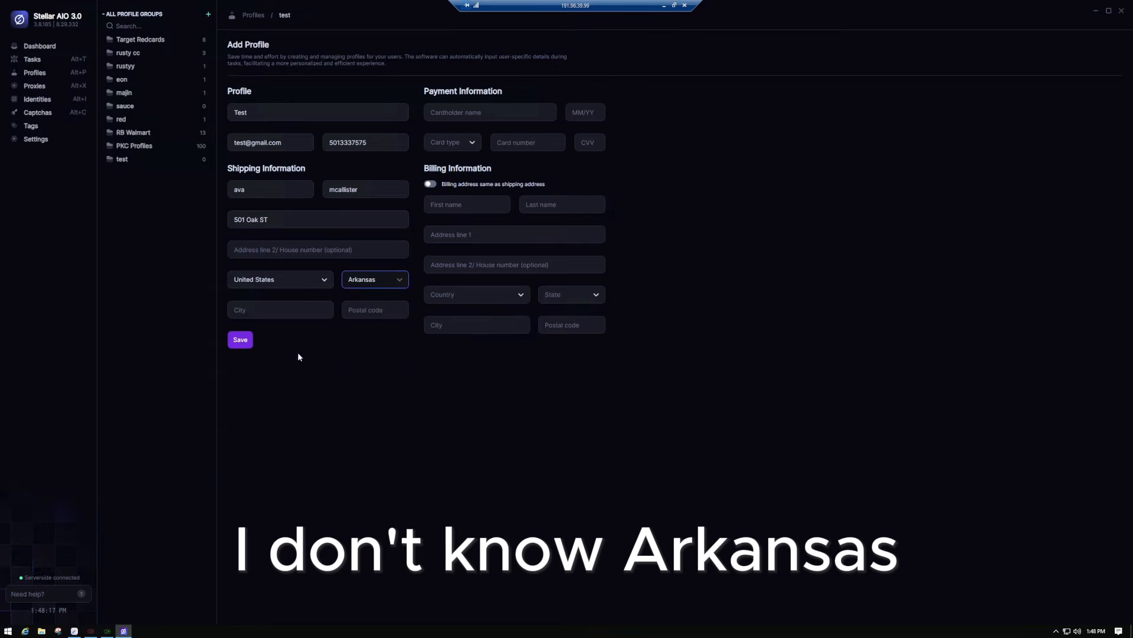
{"action": "left_click", "coordinate": [385, 281]}
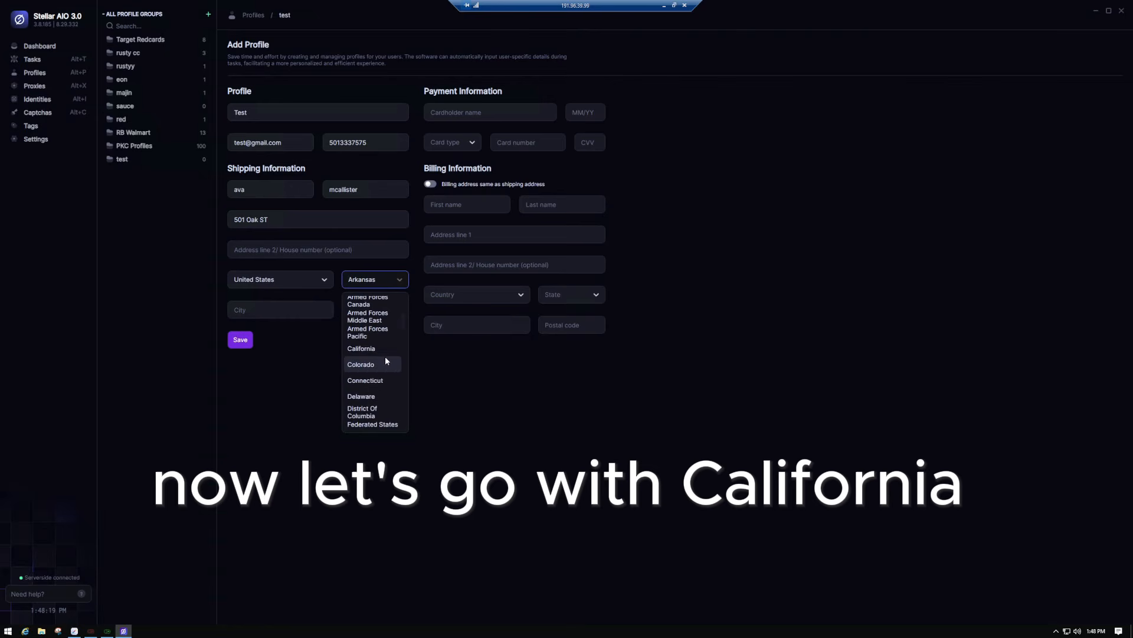
{"action": "left_click", "coordinate": [365, 348]}
- Enter the city and postal code, then revisit the street address with the USPS suffix page alongside
{"action": "left_click", "coordinate": [250, 311]}
{"action": "type", "text": "B"}
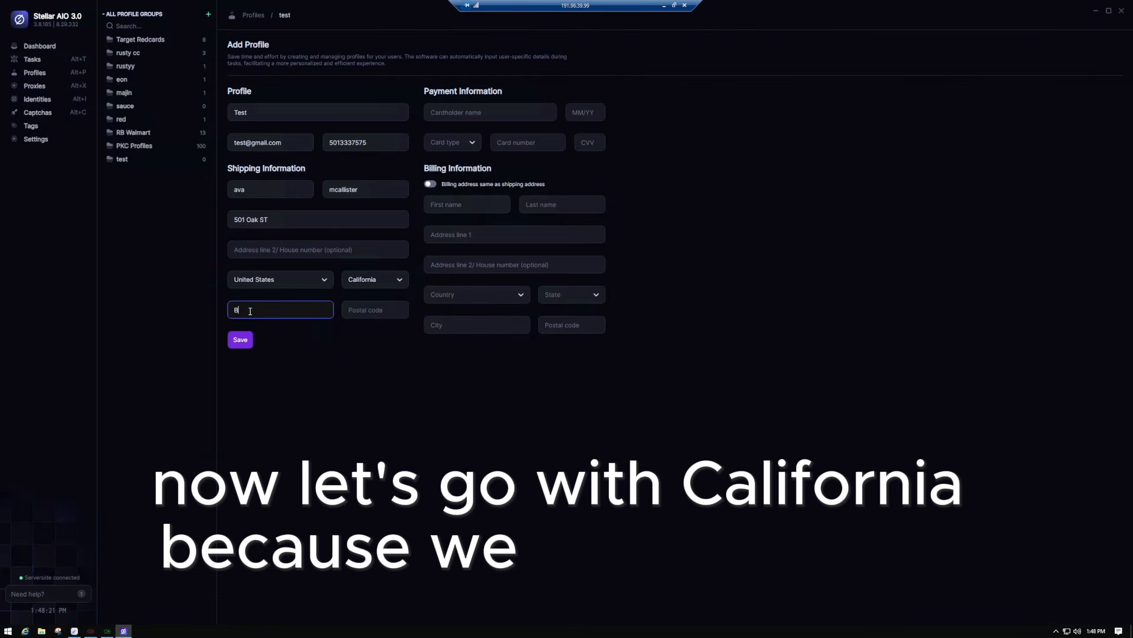
{"action": "type", "text": "everly Hills"}
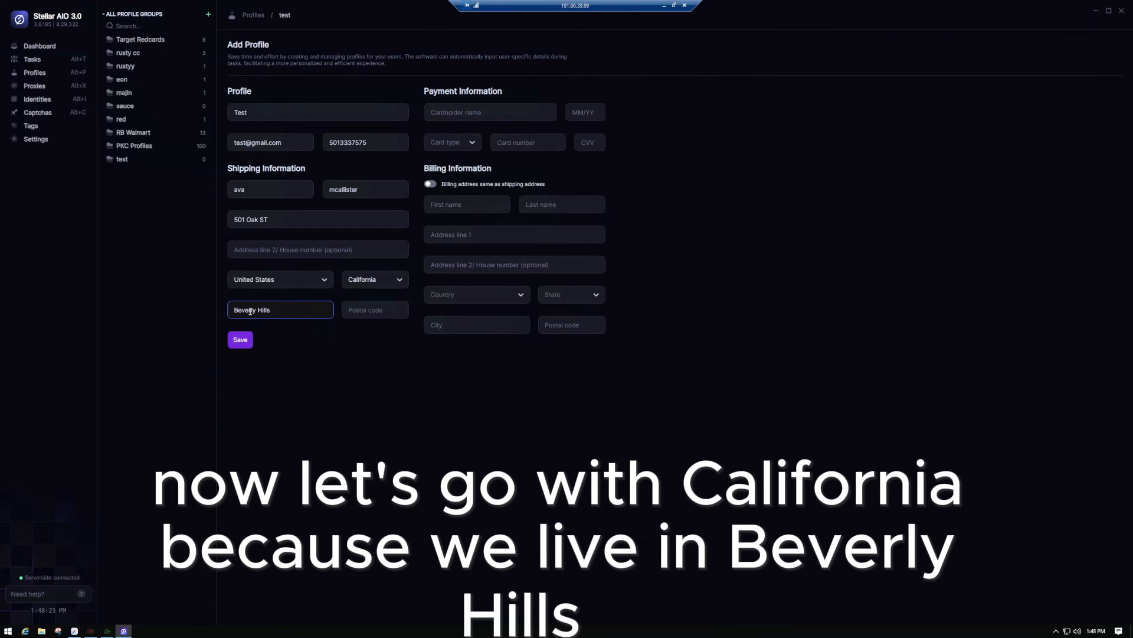
{"action": "key", "text": "Tab"}
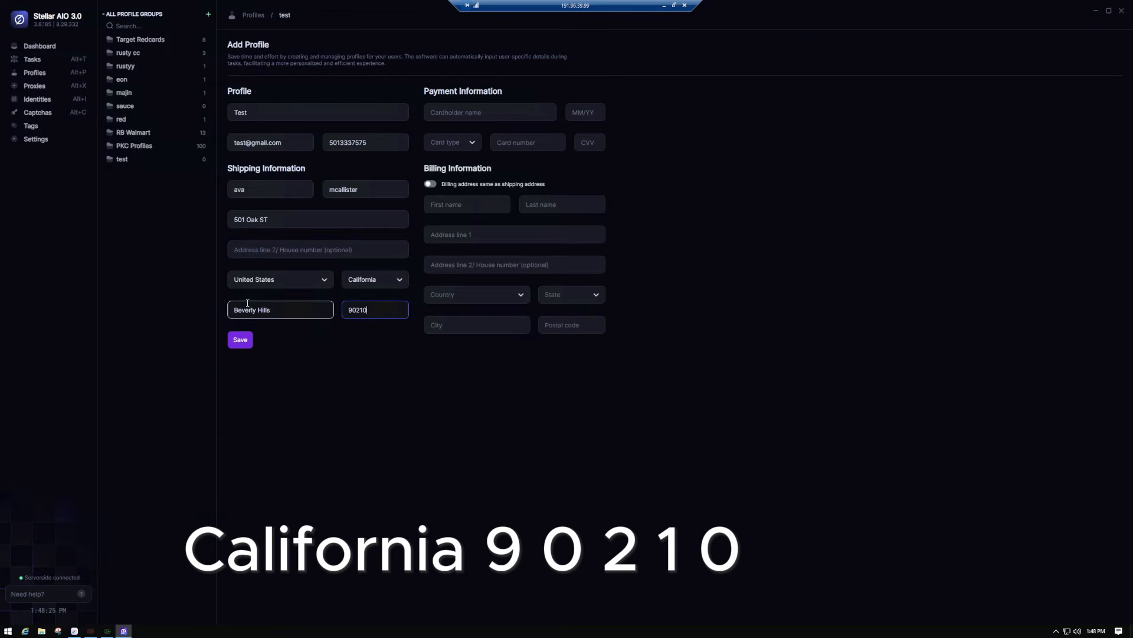
{"action": "left_click", "coordinate": [476, 402]}
{"action": "left_click", "coordinate": [288, 225]}
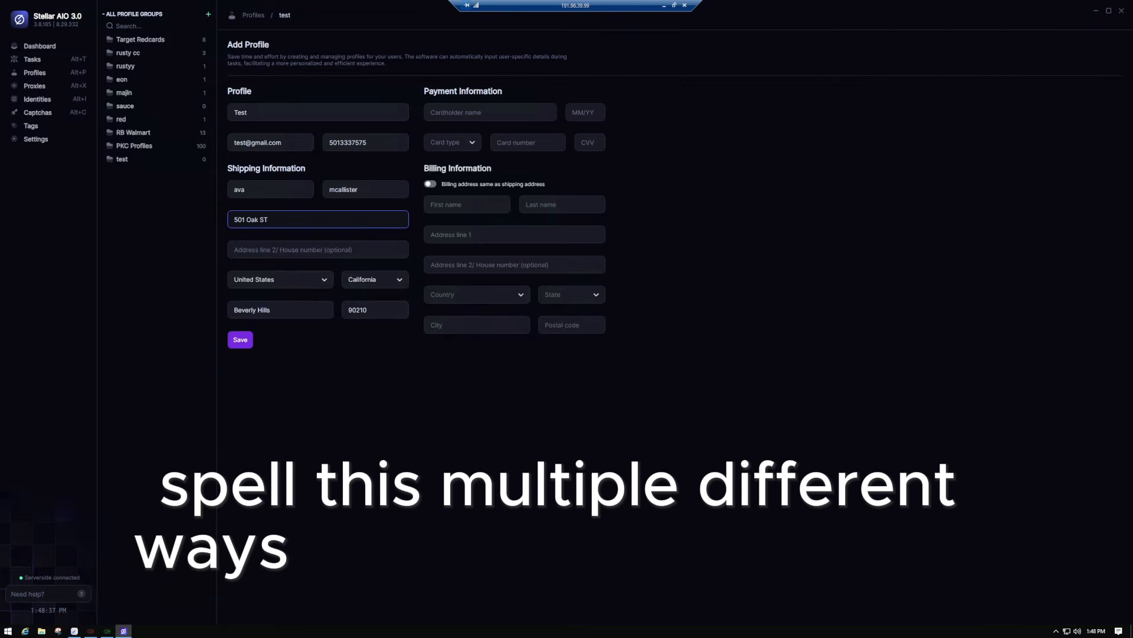
{"action": "left_click_drag", "start_coordinate": [0, 330], "coordinate": [817, 65]}
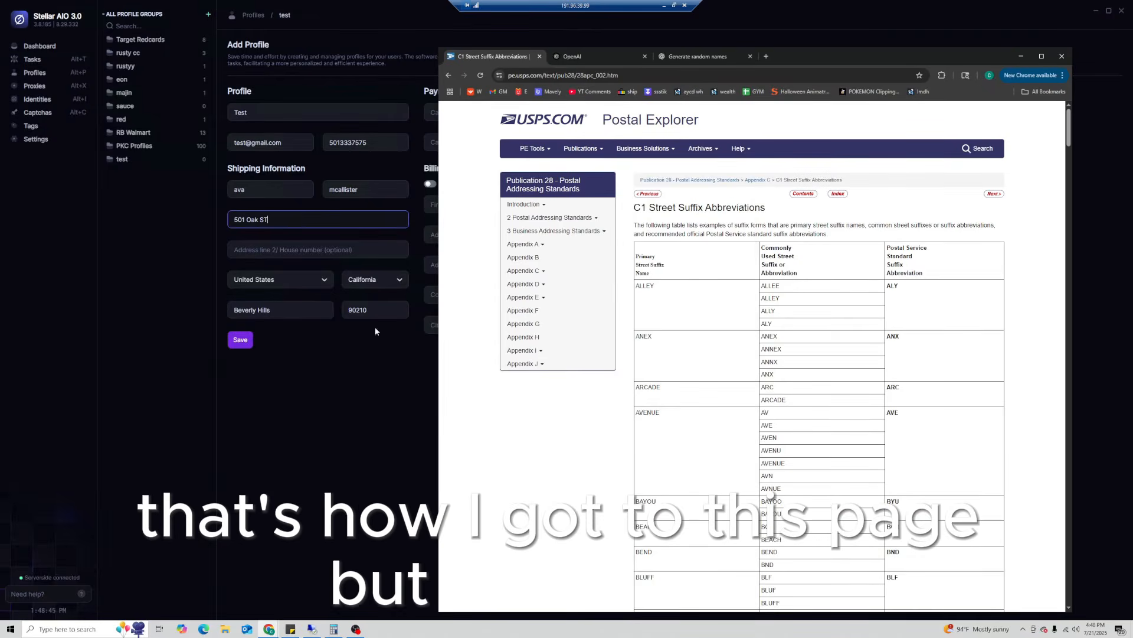
- Find the STREET row in the USPS suffix table and highlight its accepted abbreviations
{"action": "scroll", "coordinate": [747, 350], "scroll_direction": "down", "scroll_amount": 15}
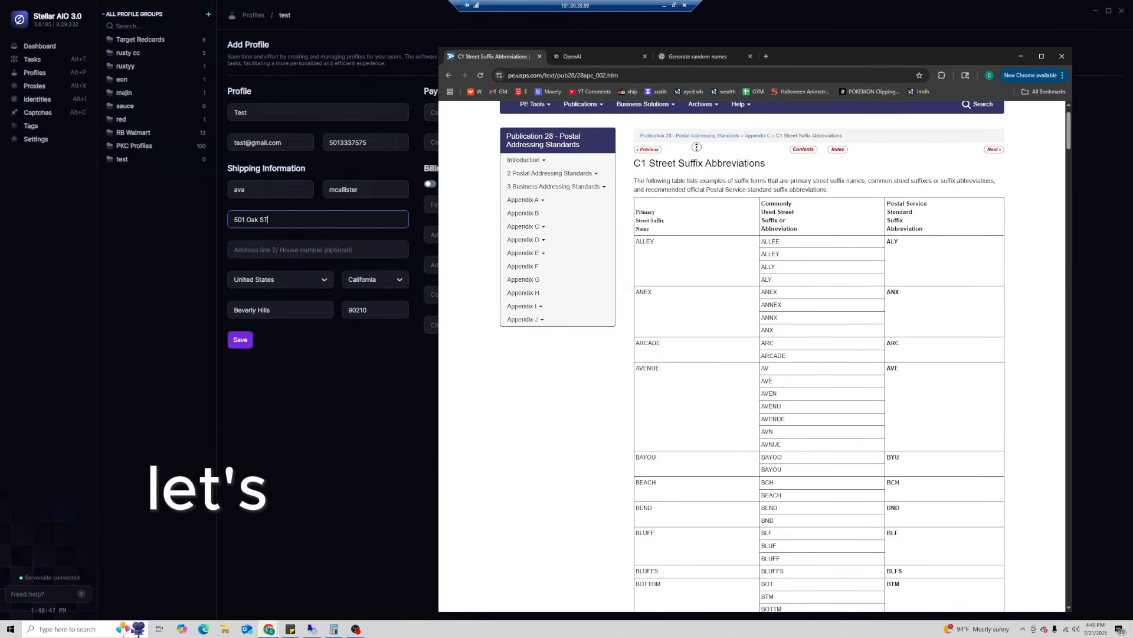
{"action": "scroll", "coordinate": [748, 350], "scroll_direction": "down", "scroll_amount": 15}
{"action": "scroll", "coordinate": [586, 263], "scroll_direction": "up", "scroll_amount": 10}
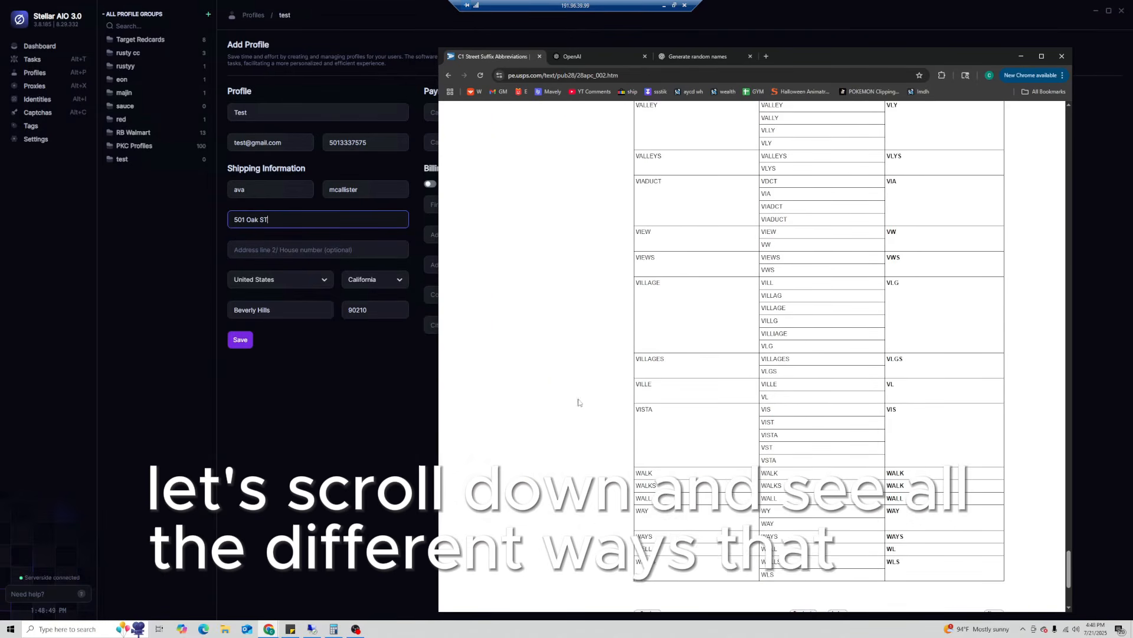
{"action": "scroll", "coordinate": [596, 386], "scroll_direction": "up", "scroll_amount": 10}
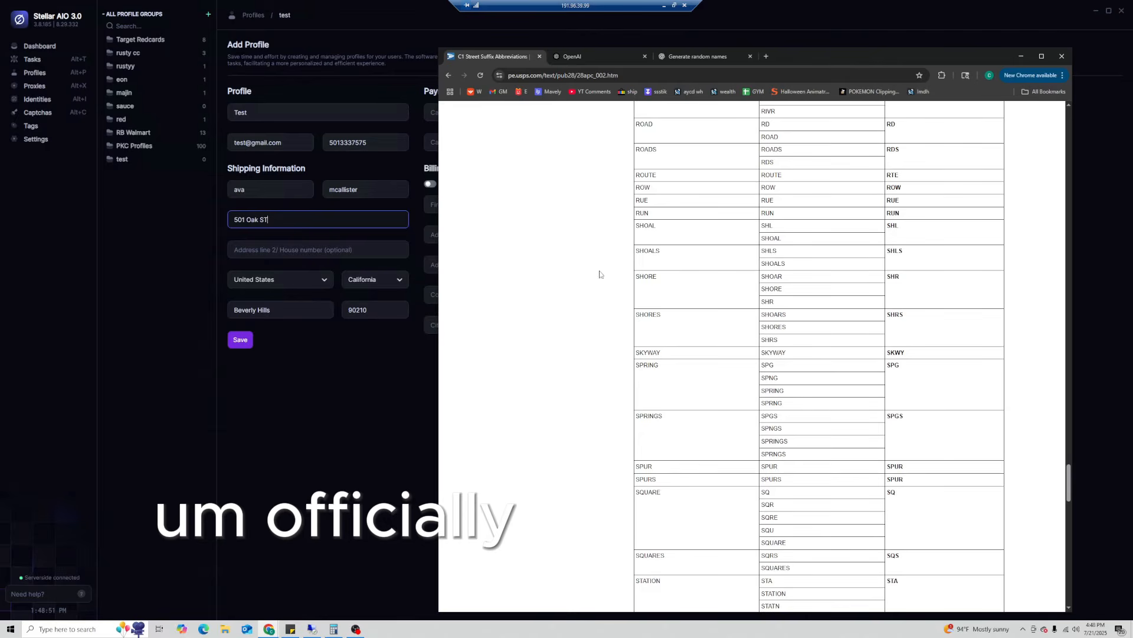
{"action": "scroll", "coordinate": [599, 293], "scroll_direction": "down", "scroll_amount": 4}
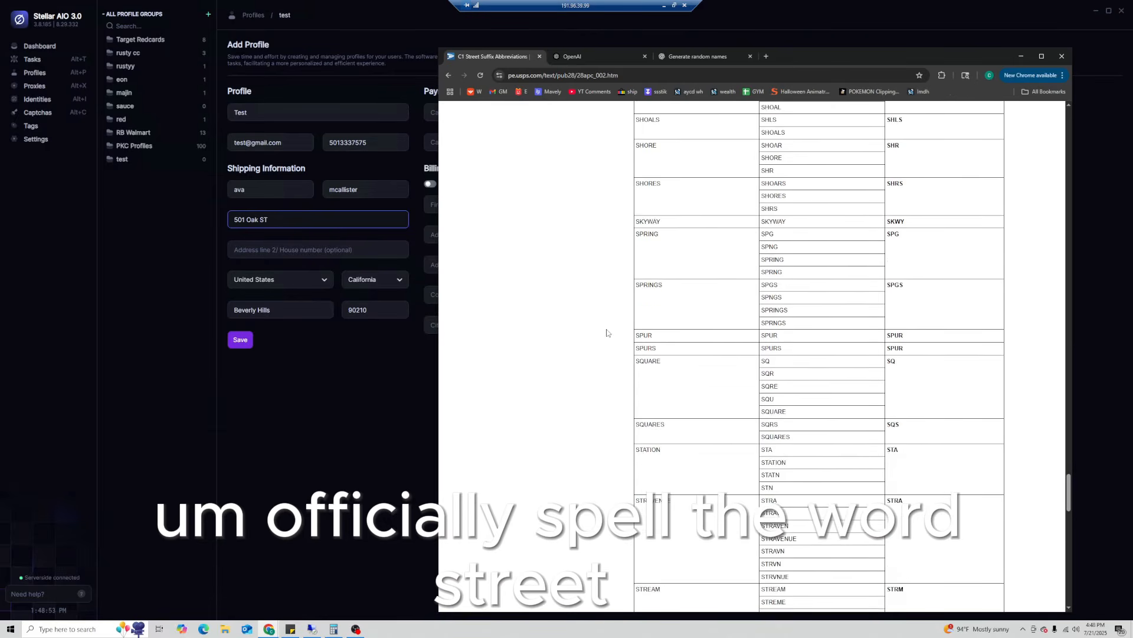
{"action": "scroll", "coordinate": [607, 332], "scroll_direction": "down", "scroll_amount": 1}
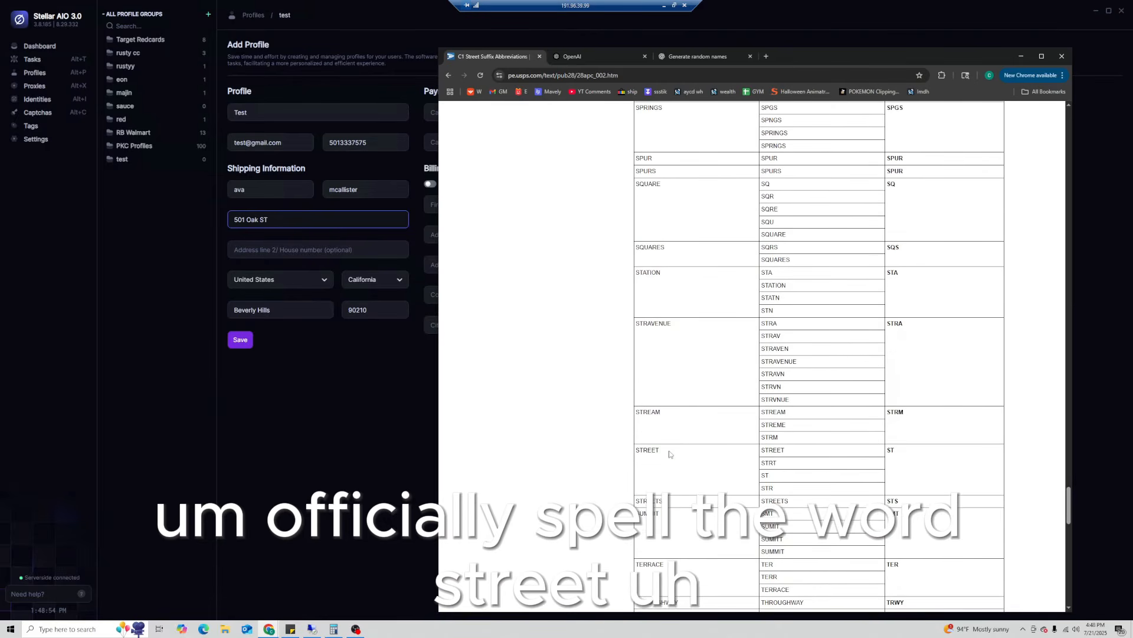
{"action": "left_click_drag", "start_coordinate": [786, 450], "coordinate": [792, 452]}
{"action": "left_click", "coordinate": [760, 467]}
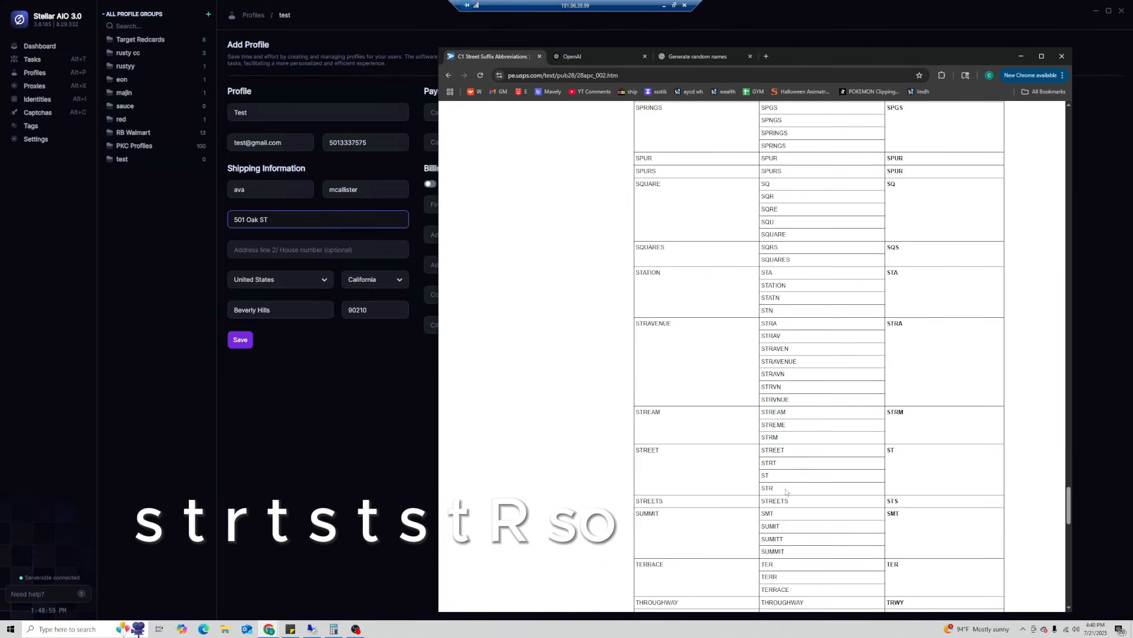
{"action": "left_click_drag", "start_coordinate": [786, 492], "coordinate": [761, 448]}
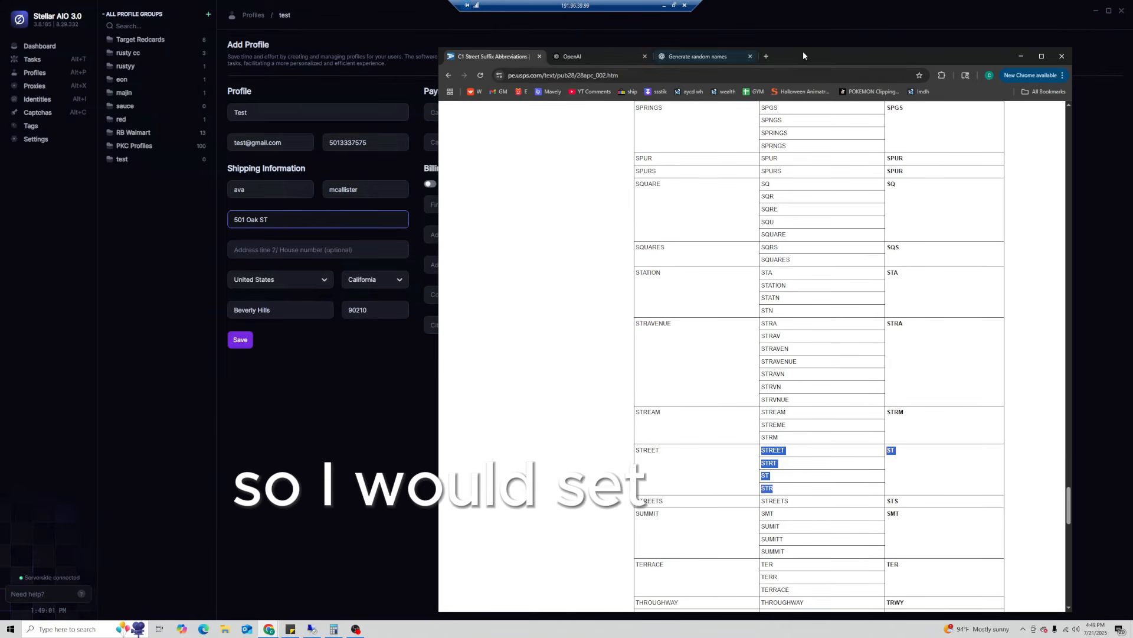
{"action": "mouse_move", "coordinate": [803, 55]}
{"action": "left_mouse_down"}
{"action": "mouse_move", "coordinate": [830, 39]}
{"action": "mouse_move", "coordinate": [804, 38]}
{"action": "left_mouse_up"}
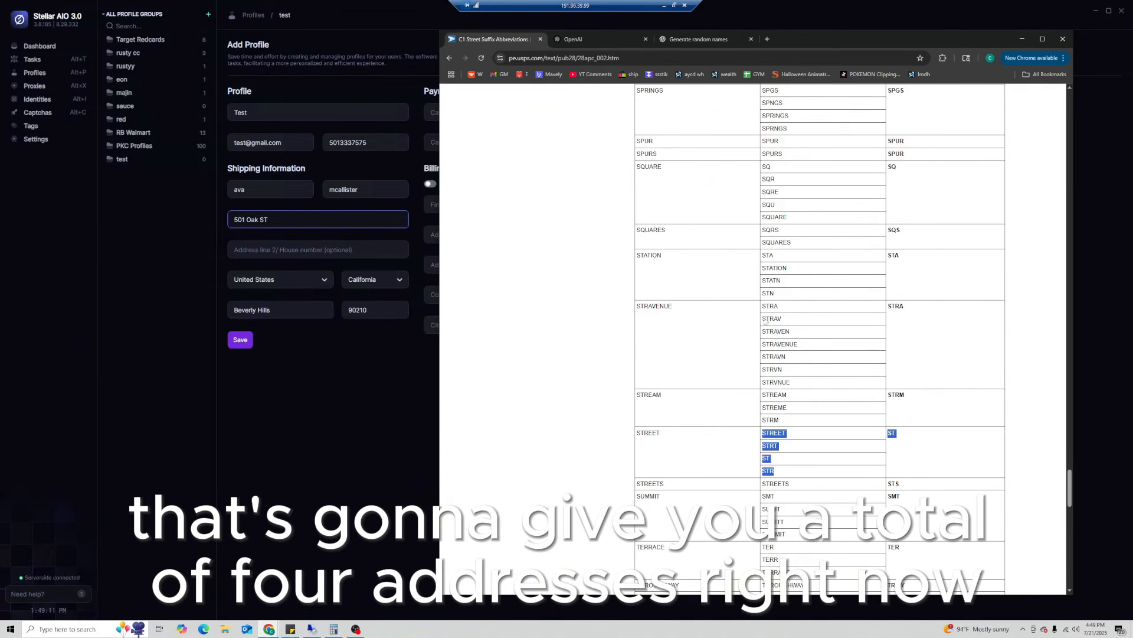
- Scroll the USPS Publication 28 page back up to the top of the table
{"action": "scroll", "coordinate": [692, 372], "scroll_direction": "up", "scroll_amount": 20}
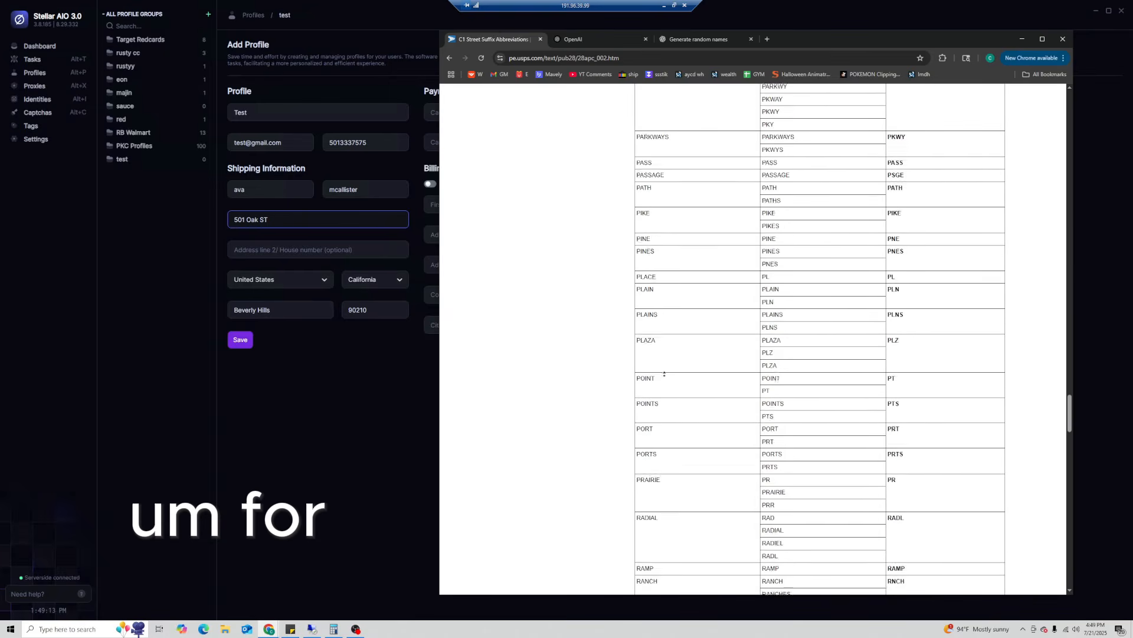
{"action": "scroll", "coordinate": [691, 372], "scroll_direction": "up", "scroll_amount": 20}
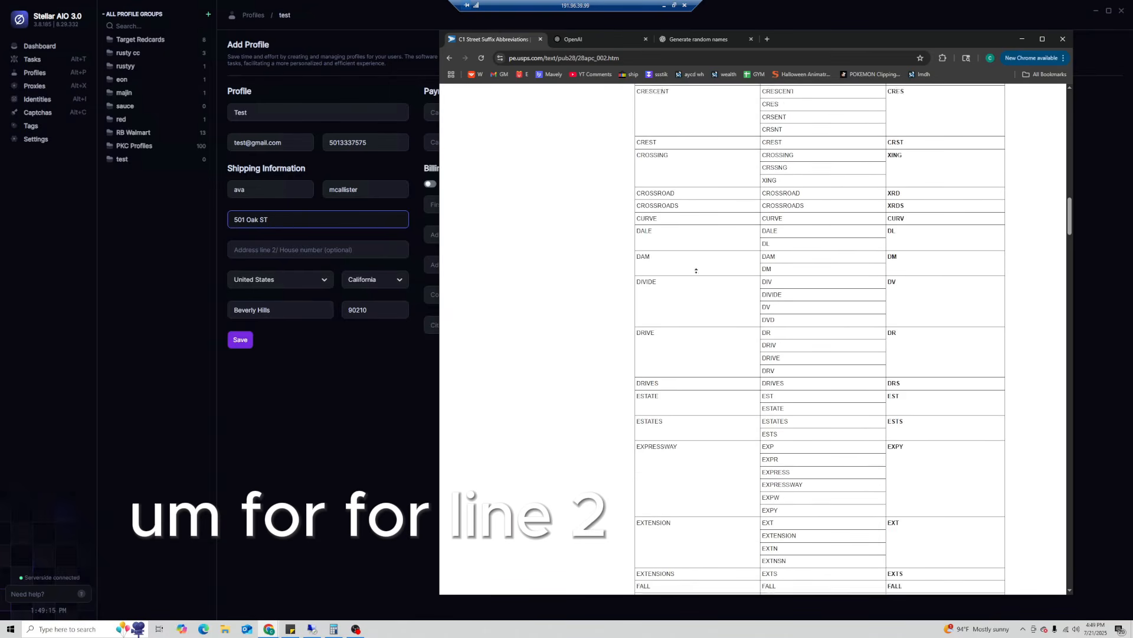
{"action": "scroll", "coordinate": [689, 297], "scroll_direction": "up", "scroll_amount": 15}
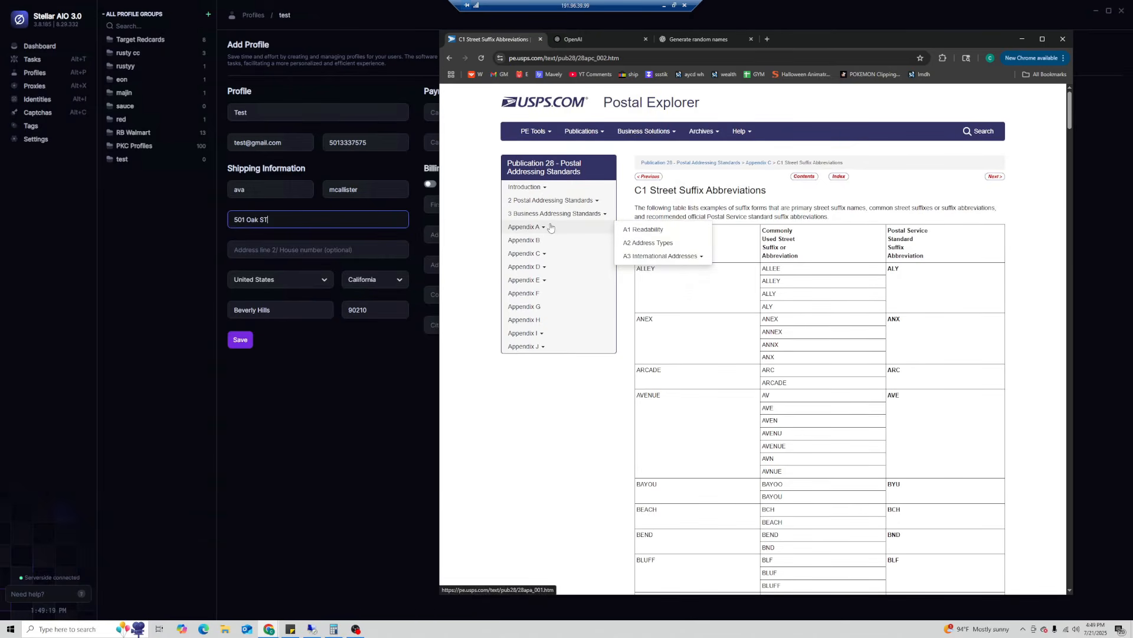
{"action": "mouse_move", "coordinate": [527, 266]}
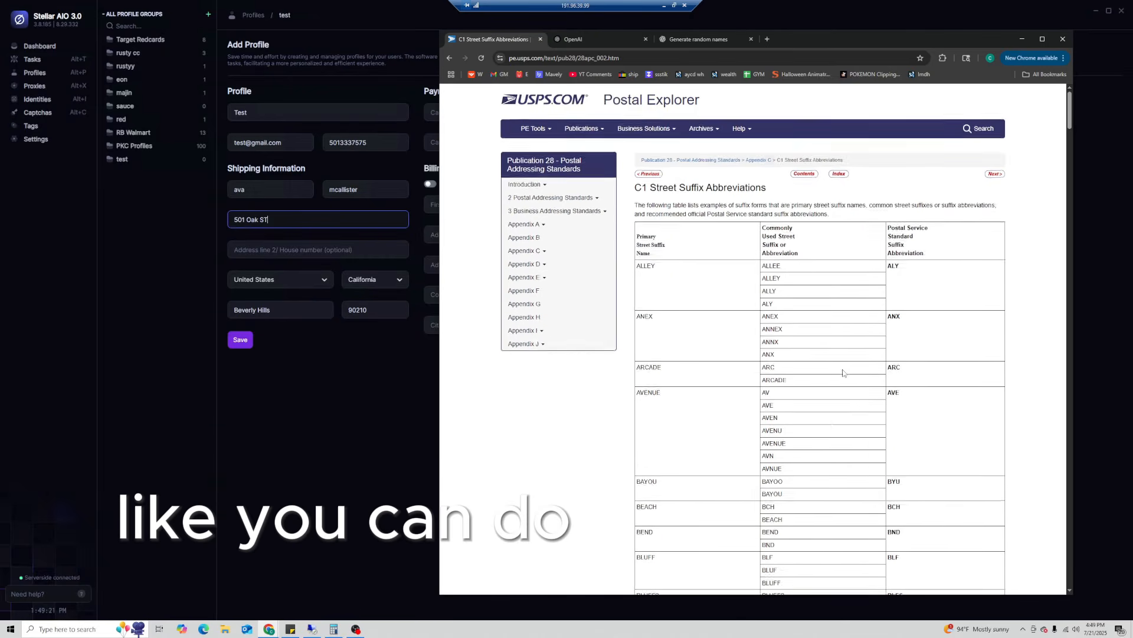
{"action": "scroll", "coordinate": [843, 373], "scroll_direction": "down", "scroll_amount": 4}
{"action": "scroll", "coordinate": [843, 373], "scroll_direction": "up", "scroll_amount": 1}
{"action": "left_click", "coordinate": [137, 263]}
{"action": "left_click", "coordinate": [278, 250]}
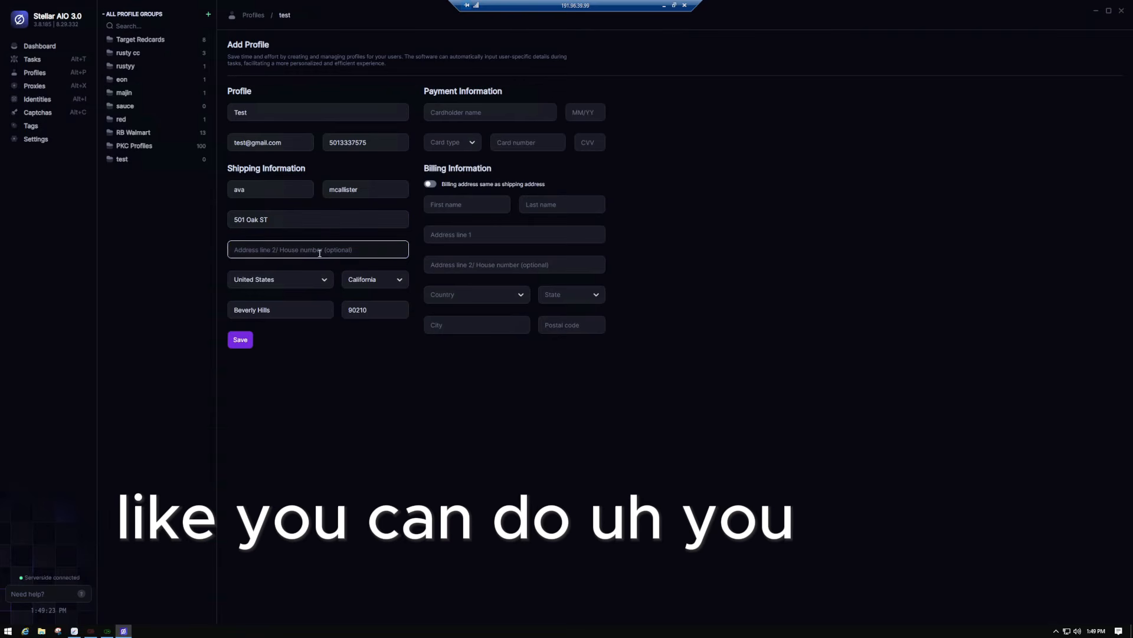
{"action": "type", "text": "Room 1"}
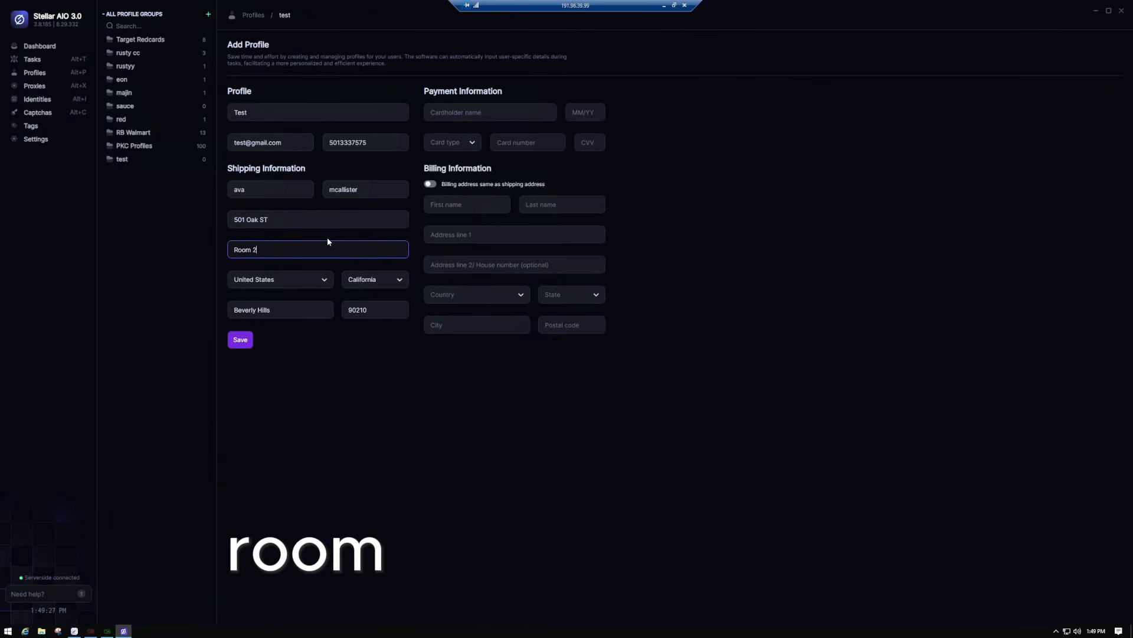
{"action": "key", "text": "BackSpace"}
{"action": "type", "text": "4"}
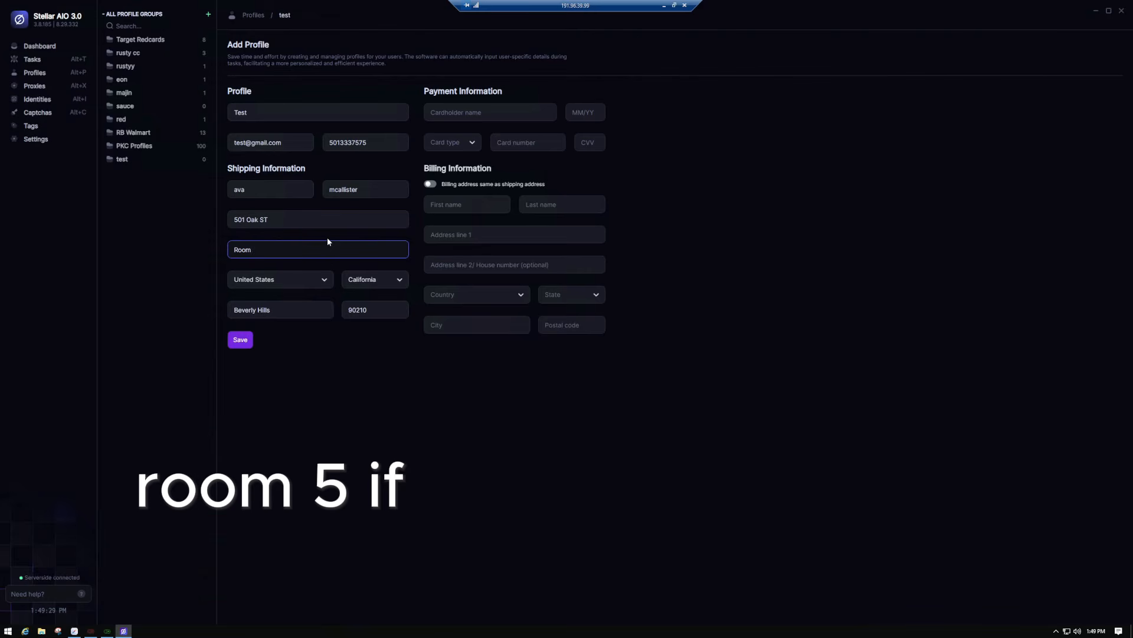
{"action": "key", "text": "BackSpace"}
{"action": "key", "text": "BackSpace"}
{"action": "key", "text": "BackSpace"}
{"action": "key", "text": "BackSpace"}
{"action": "key", "text": "BackSpace"}
{"action": "key", "text": "BackSpace"}
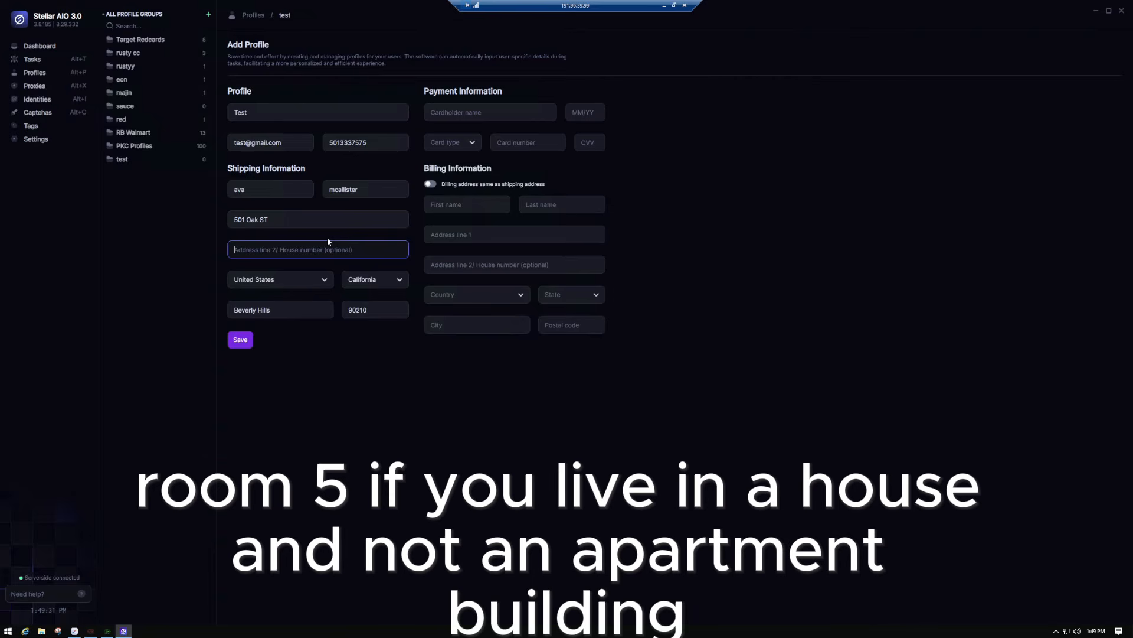
{"action": "type", "text": "Apt 1"}
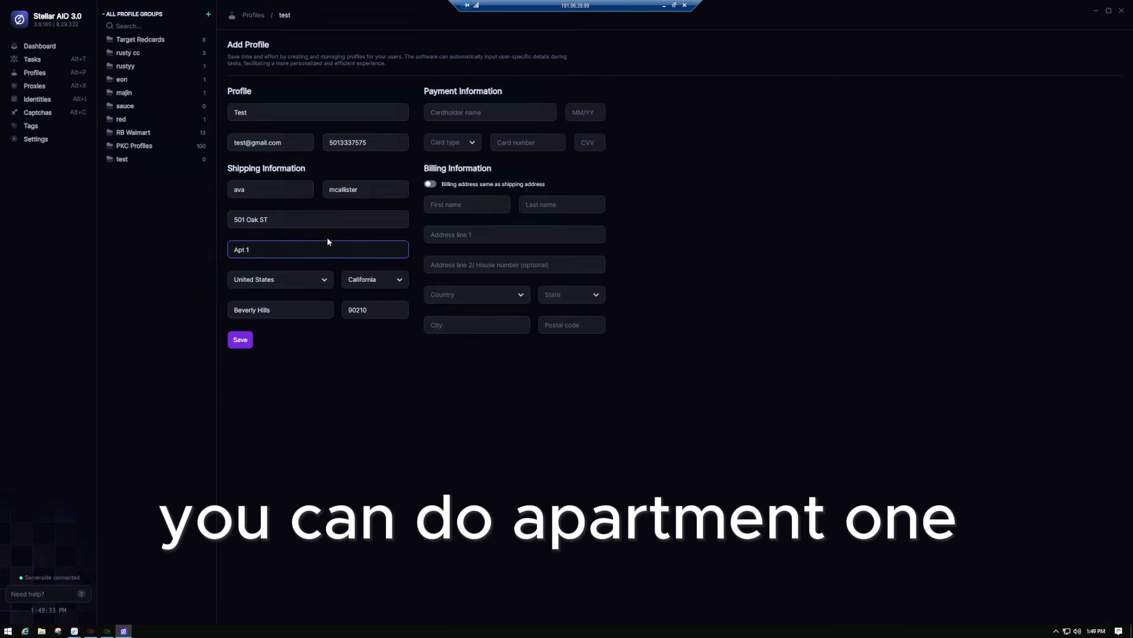
{"action": "key", "text": "BackSpace"}
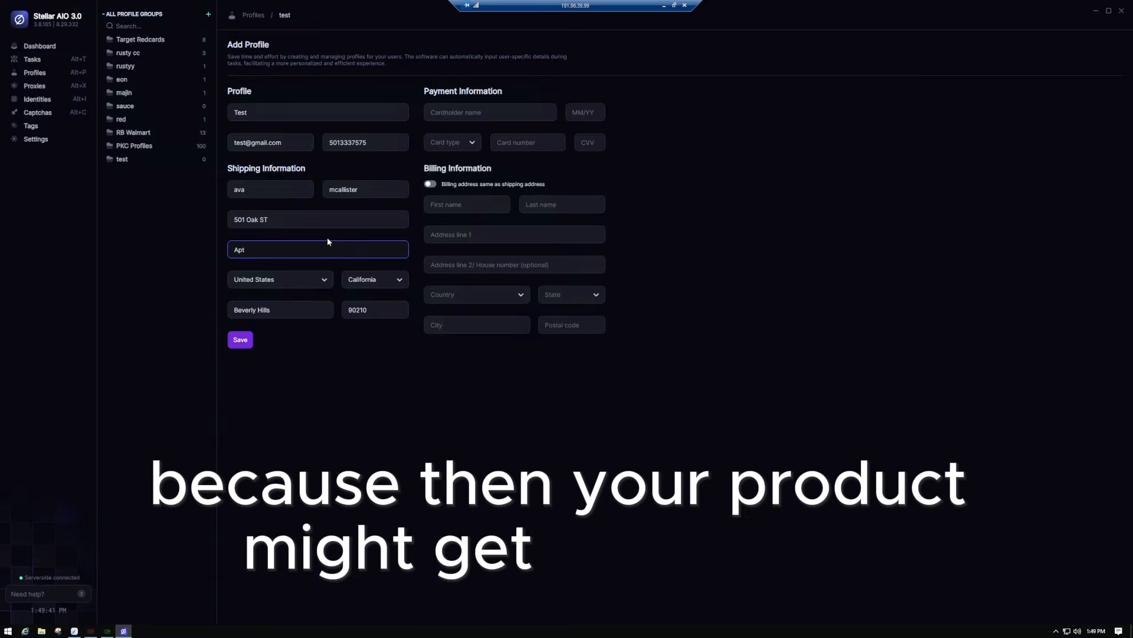
{"action": "key", "text": "ctrl+a"}
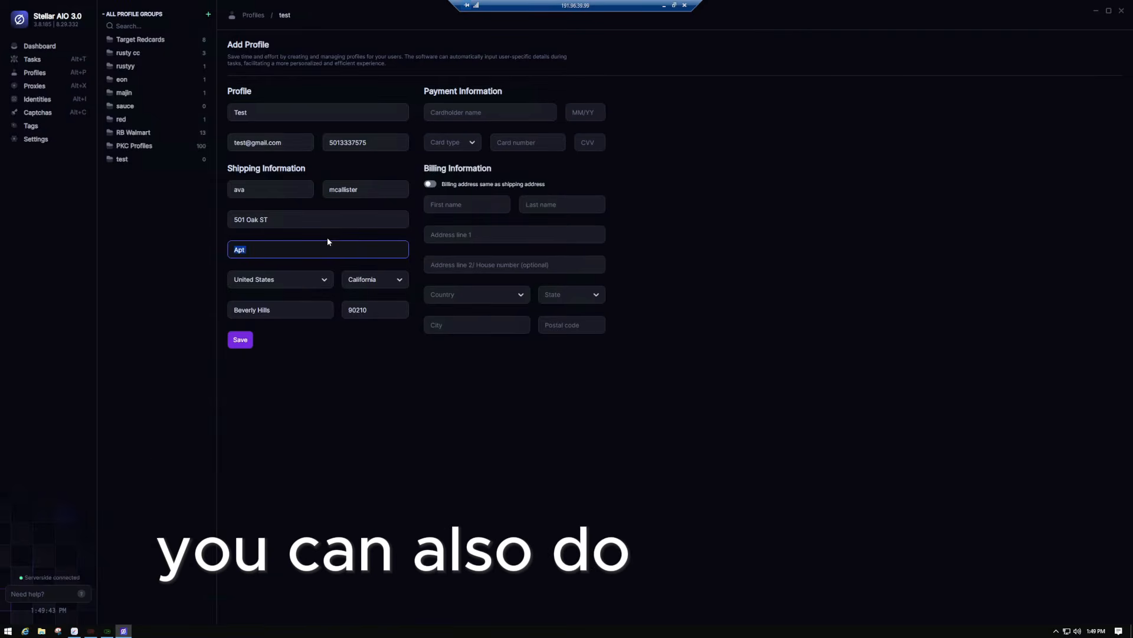
{"action": "type", "text": "Floor 1"}
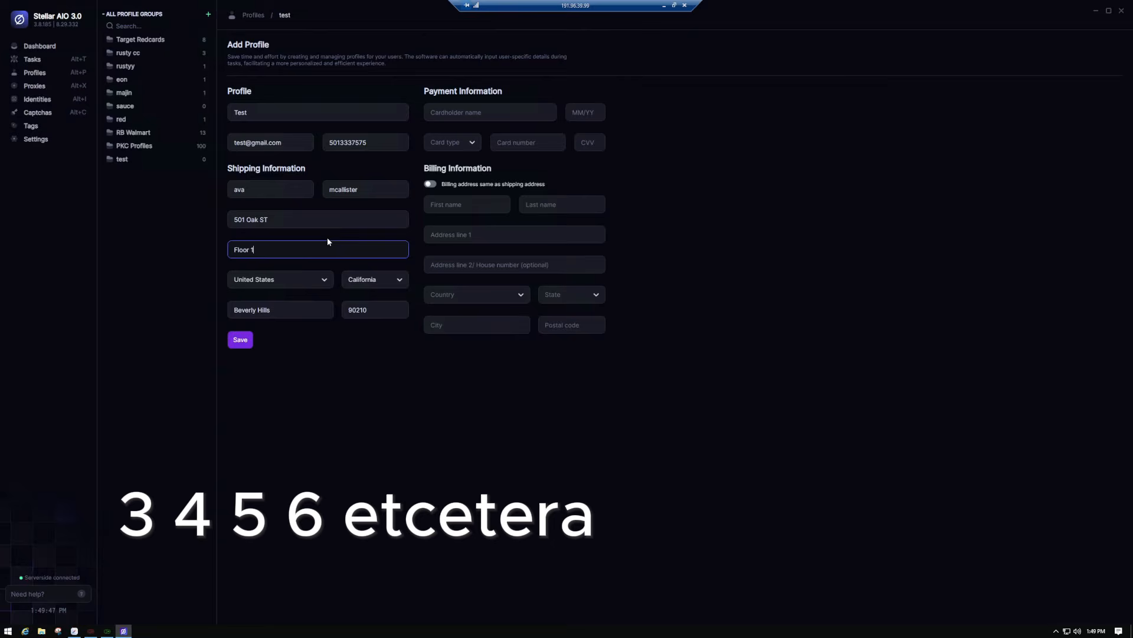
{"action": "key", "text": "ctrl+a"}
{"action": "key", "text": "BackSpace"}
{"action": "type", "text": "Front"}
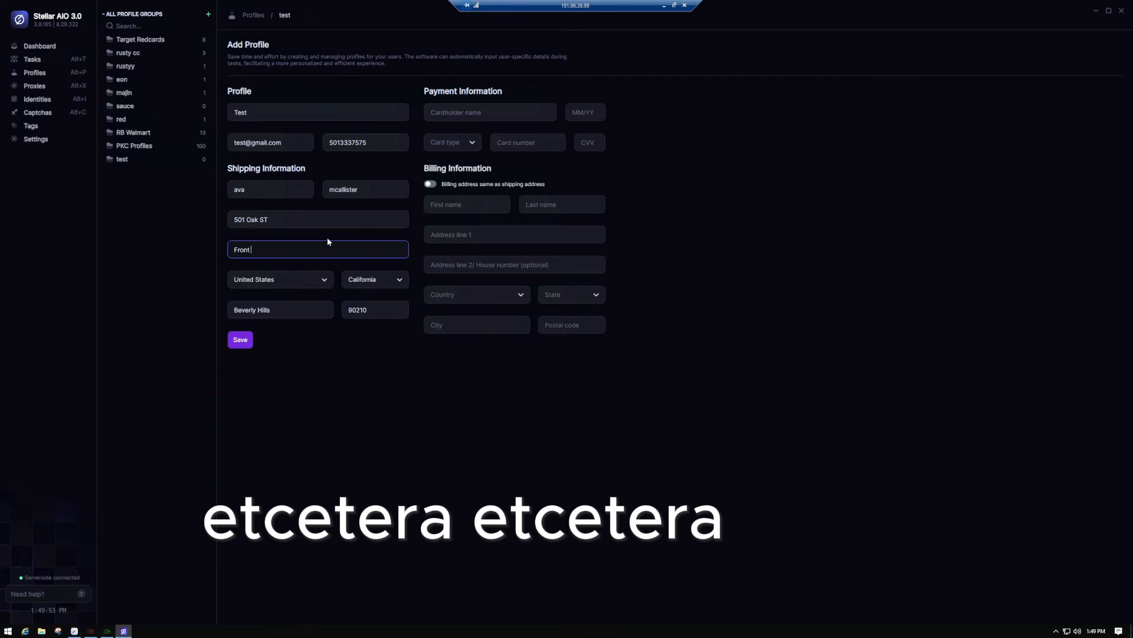
{"action": "left_click", "coordinate": [312, 216]}
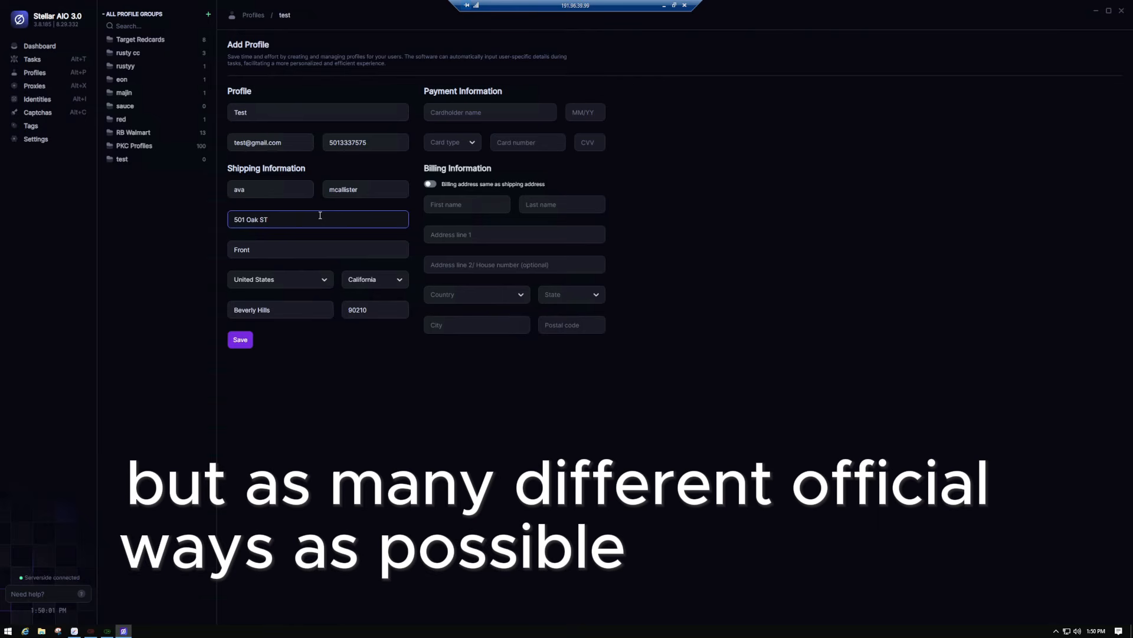
{"action": "left_click_drag", "start_coordinate": [300, 247], "coordinate": [180, 256]}
{"action": "key", "text": "BackSpace"}
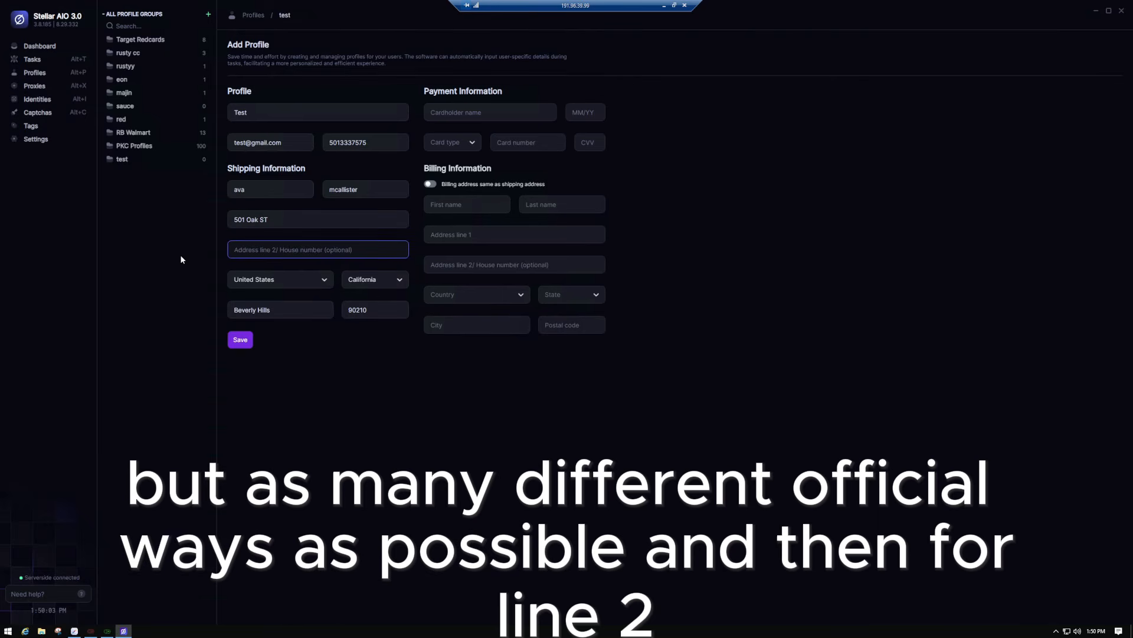
{"action": "type", "text": "Rm1"}
{"action": "type", "text": " 1"}
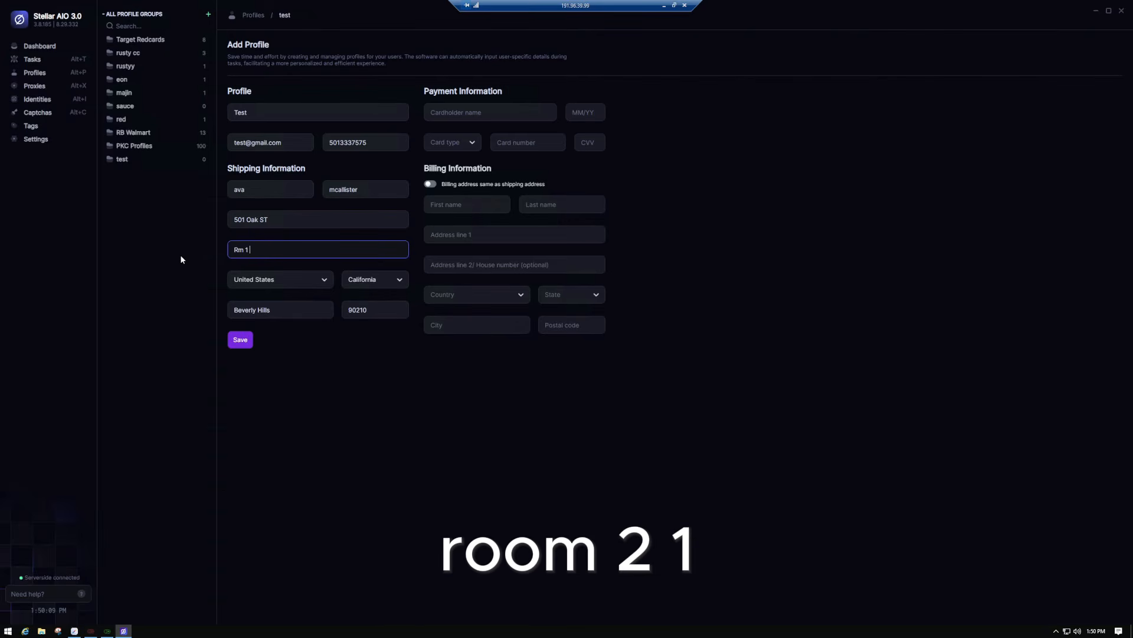
{"action": "key", "text": "BackSpace"}
{"action": "key", "text": "BackSpace"}
{"action": "key", "text": "BackSpace"}
{"action": "key", "text": "BackSpace"}
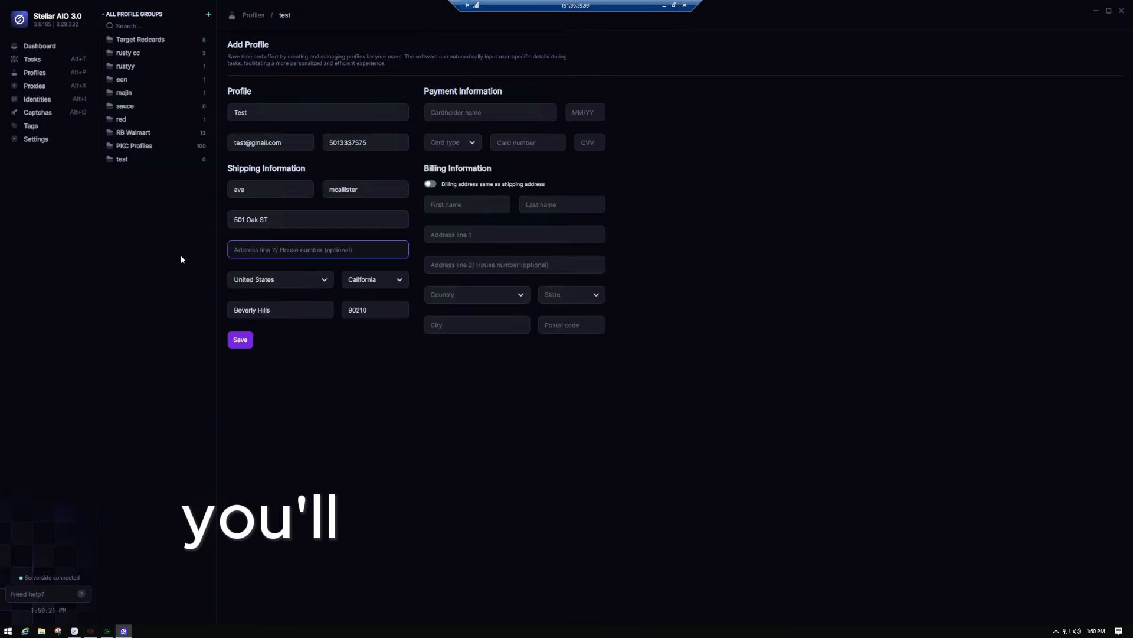
- Leave address line 2 empty and enter the cardholder's name and the 10/30 expiry
{"action": "left_click", "coordinate": [425, 365]}
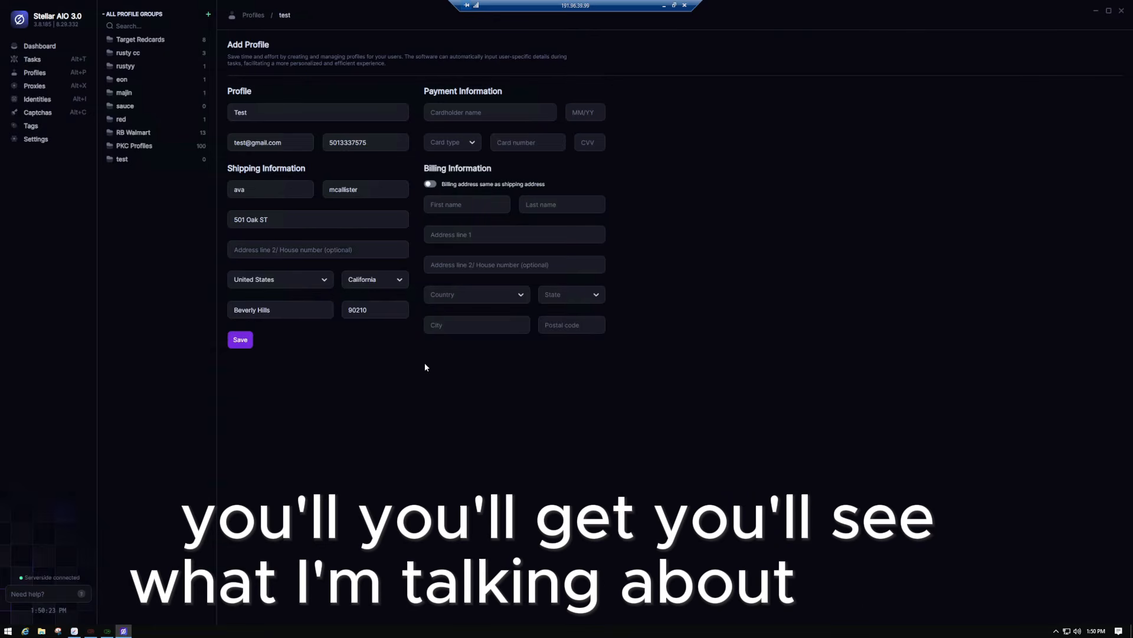
{"action": "left_click", "coordinate": [497, 112]}
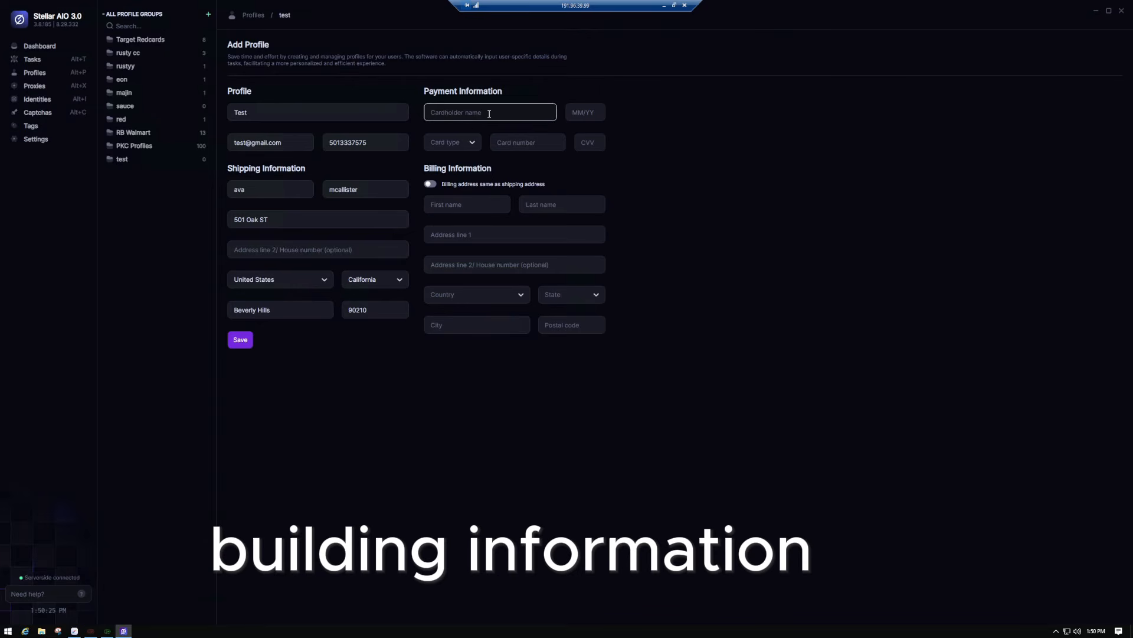
{"action": "key", "text": "Tab"}
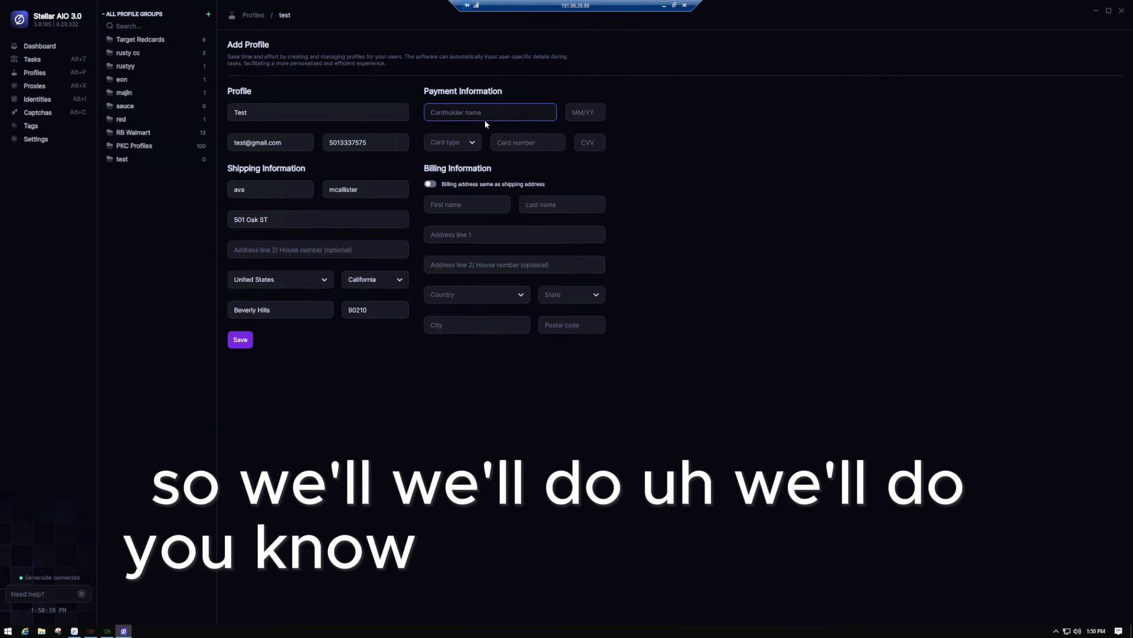
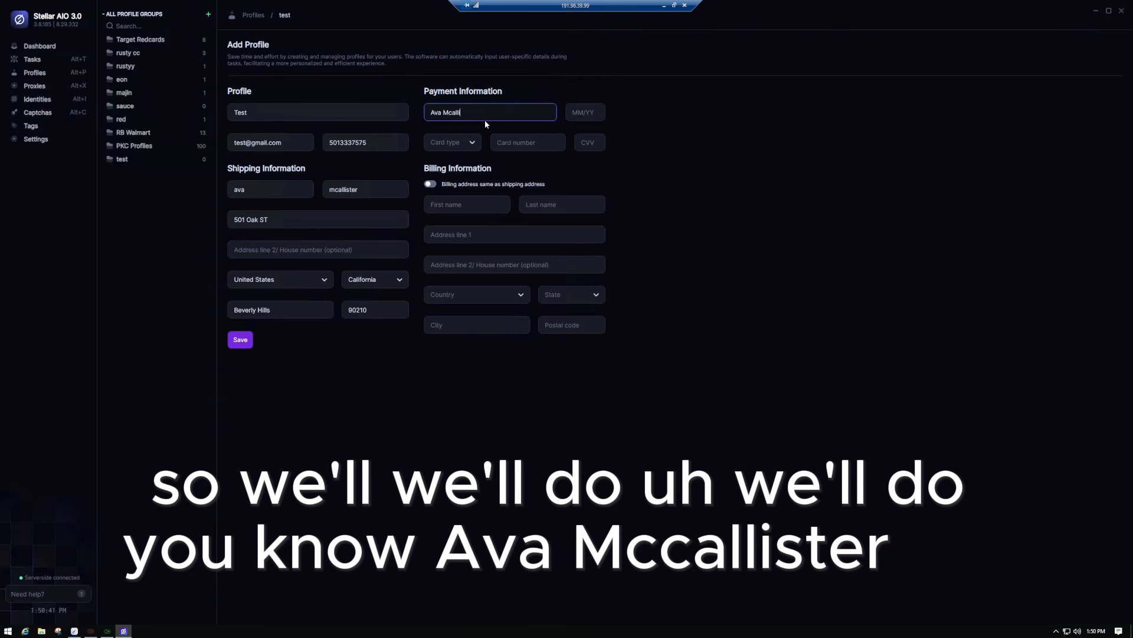
{"action": "key", "text": "Tab"}
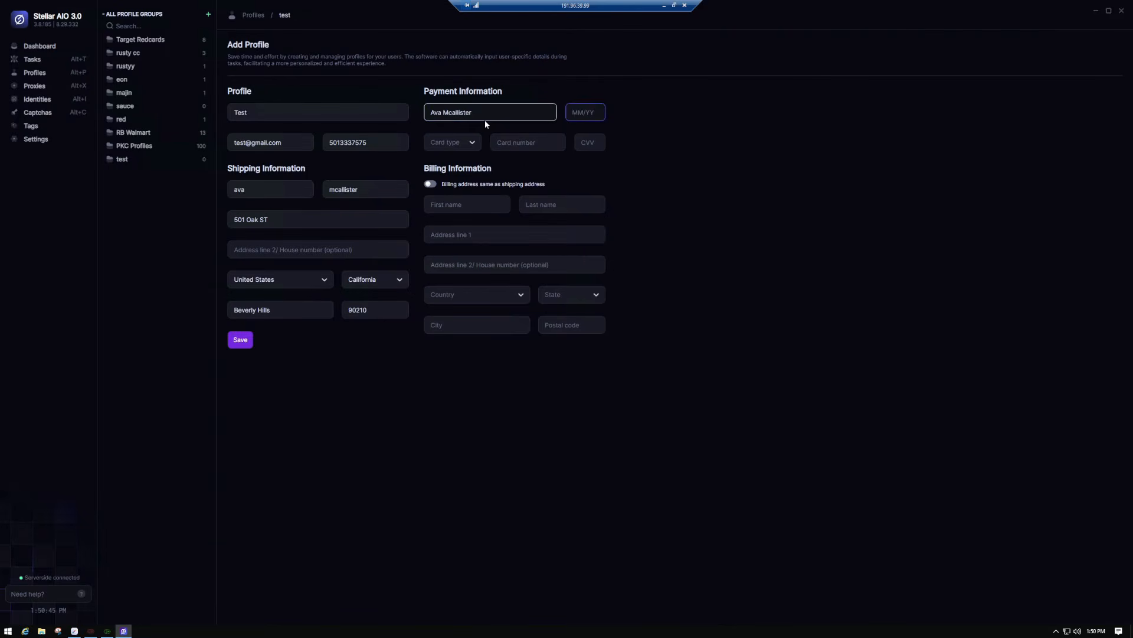
{"action": "type", "text": "10/"}
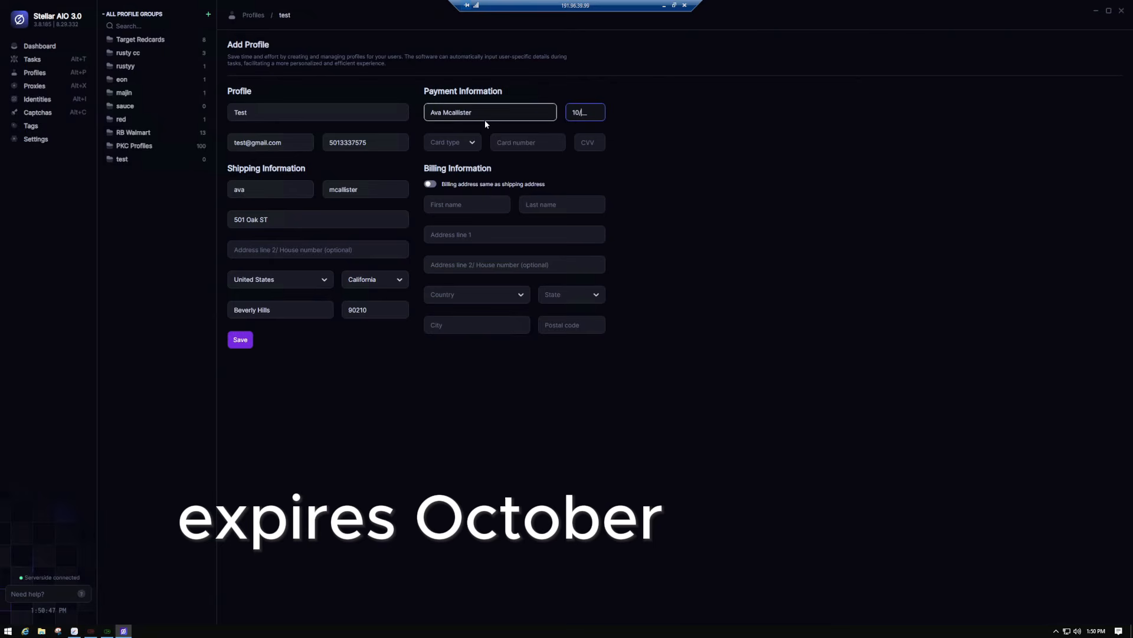
{"action": "type", "text": "2"}
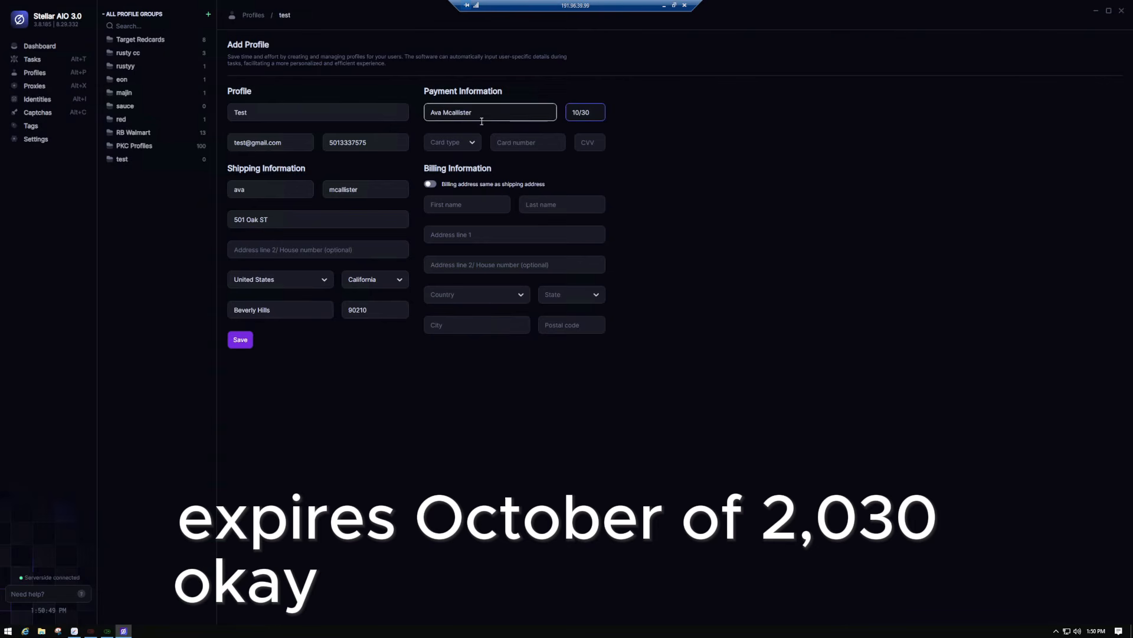
- Choose Visa, enter the card number and security code, and make billing match shipping
{"action": "left_click", "coordinate": [452, 142]}
{"action": "left_click", "coordinate": [443, 164]}
{"action": "left_click", "coordinate": [522, 145]}
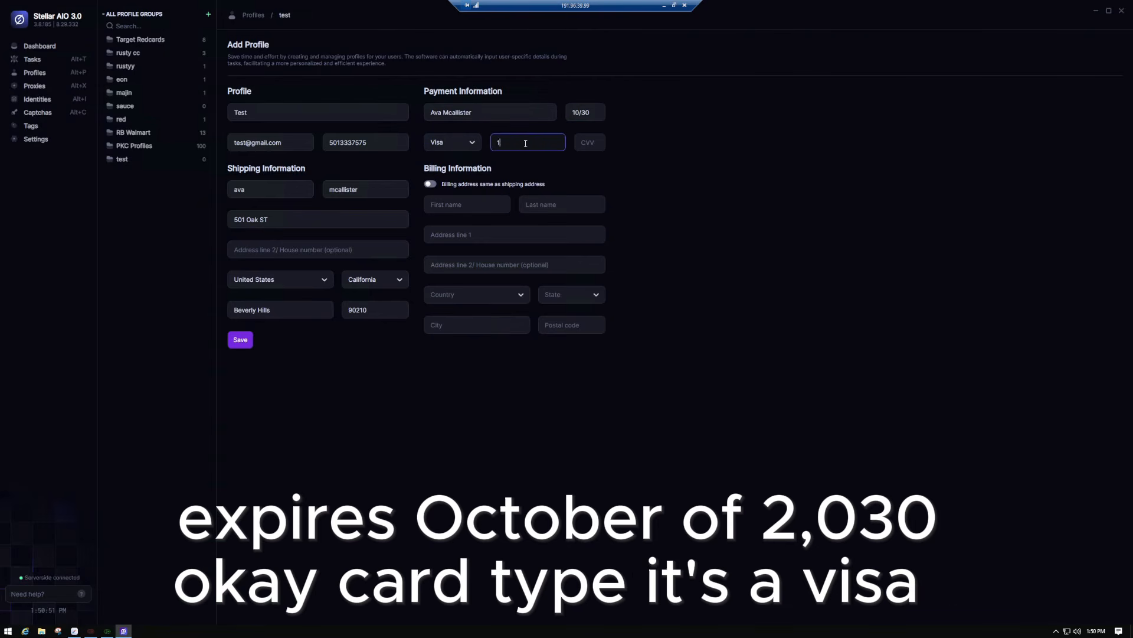
{"action": "key", "text": "Tab"}
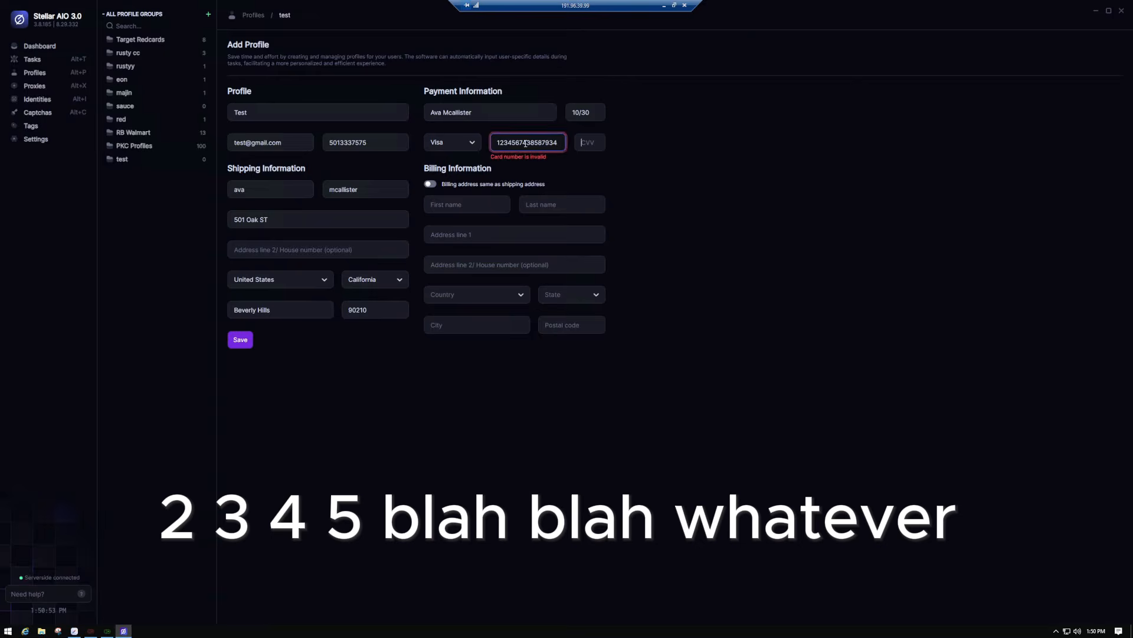
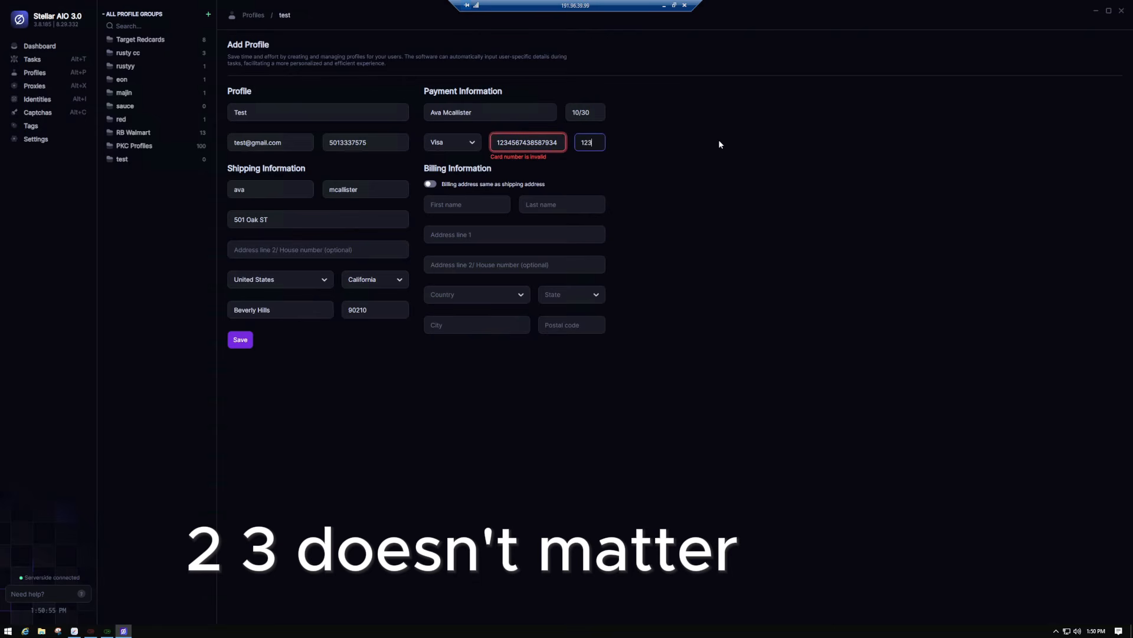
{"action": "left_click", "coordinate": [457, 208]}
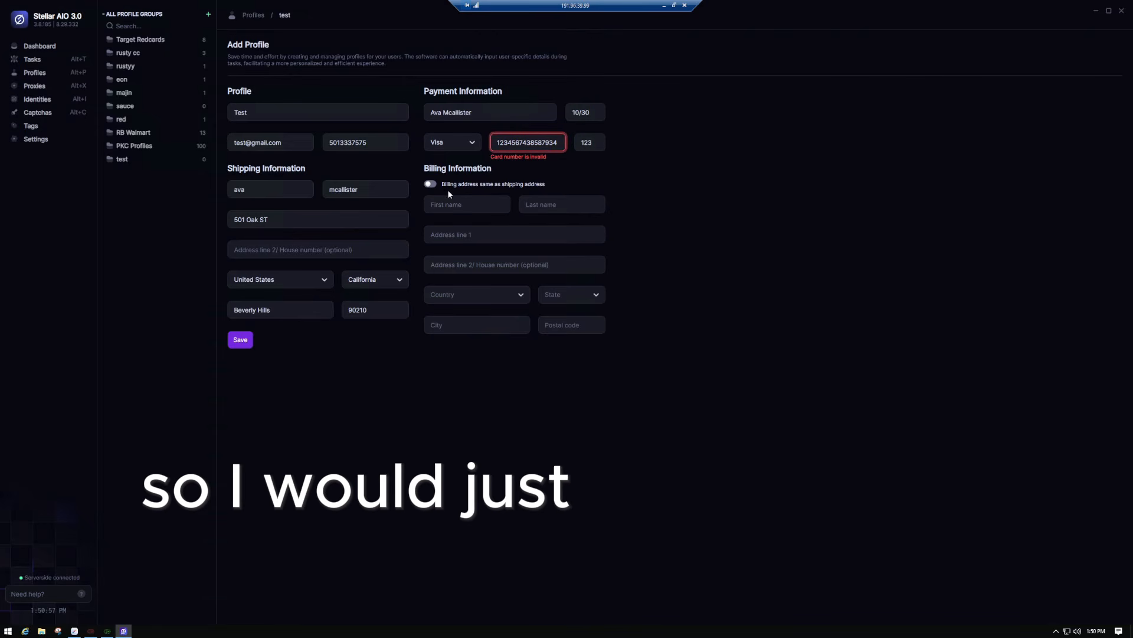
{"action": "left_click", "coordinate": [430, 184]}
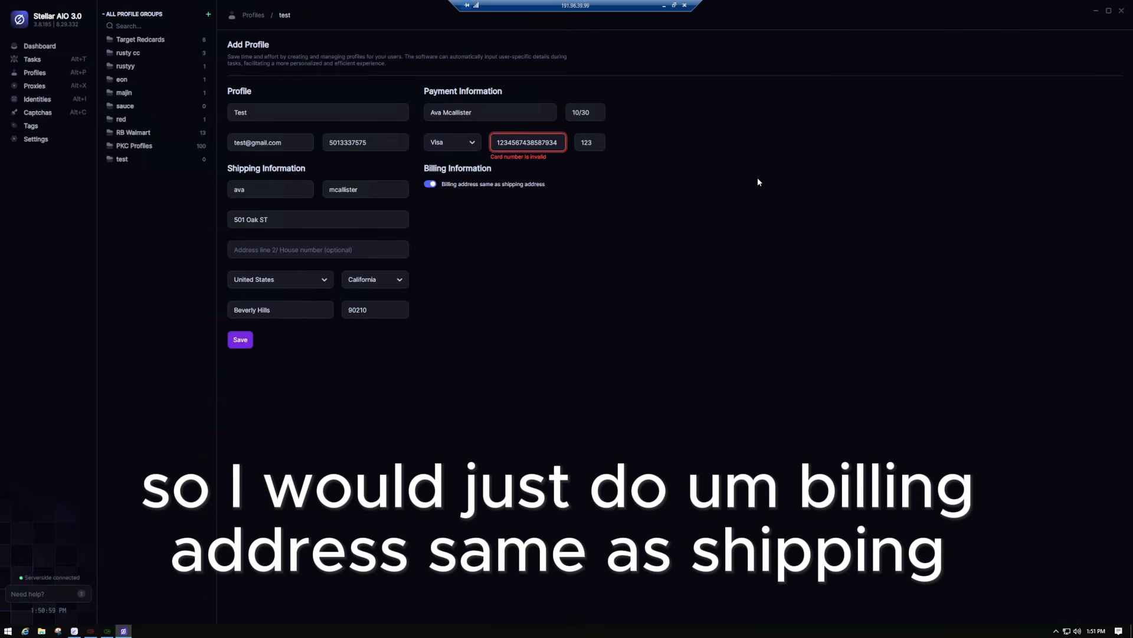
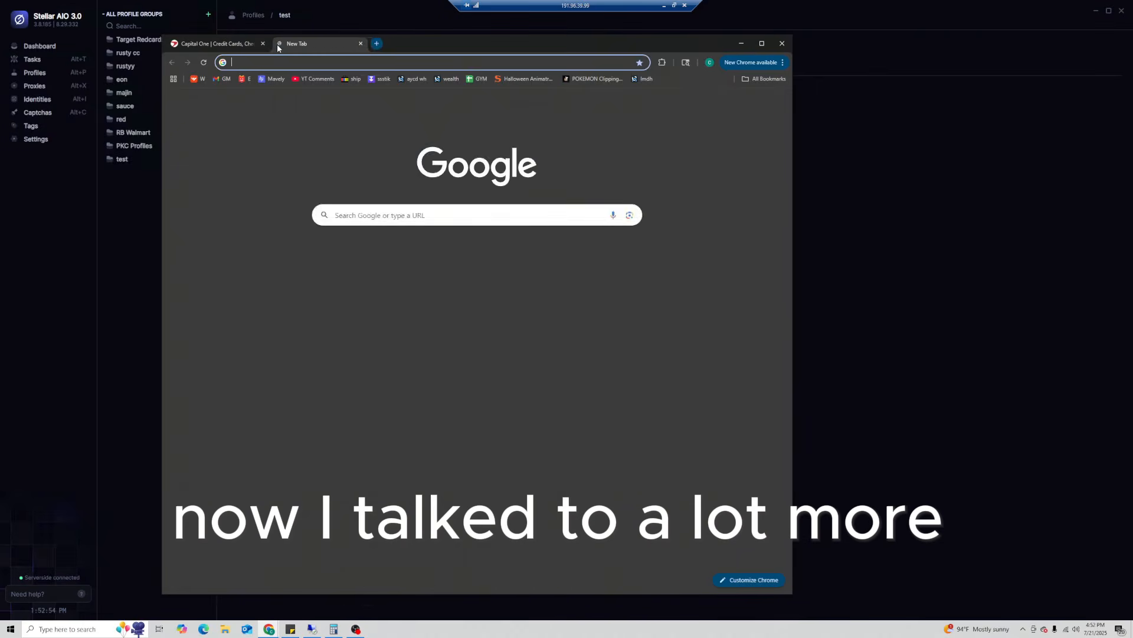
- In a new Chrome tab, search 'amex' and open the American Express homepage
{"action": "left_click", "coordinate": [279, 43]}
{"action": "type", "text": "amex"}
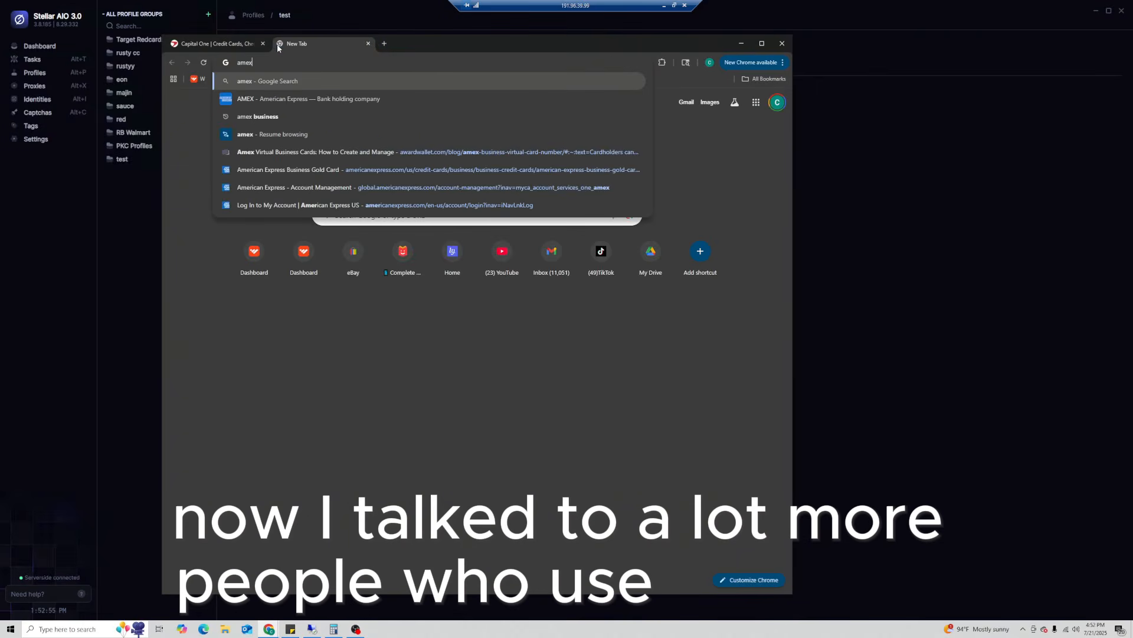
{"action": "left_click", "coordinate": [261, 97]}
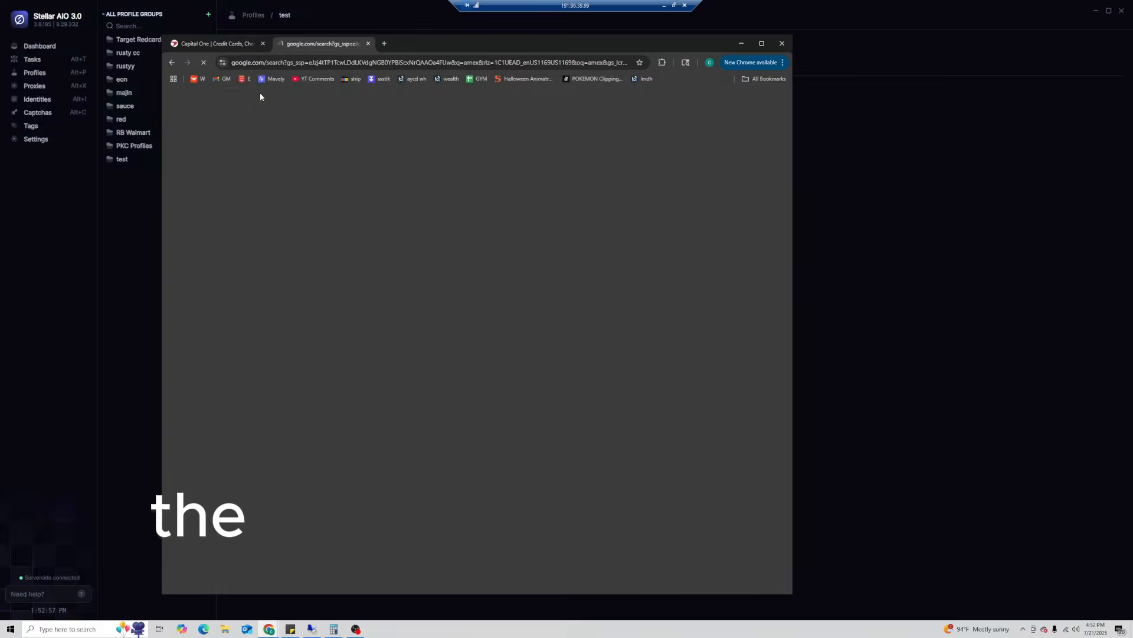
{"action": "left_click", "coordinate": [347, 188]}
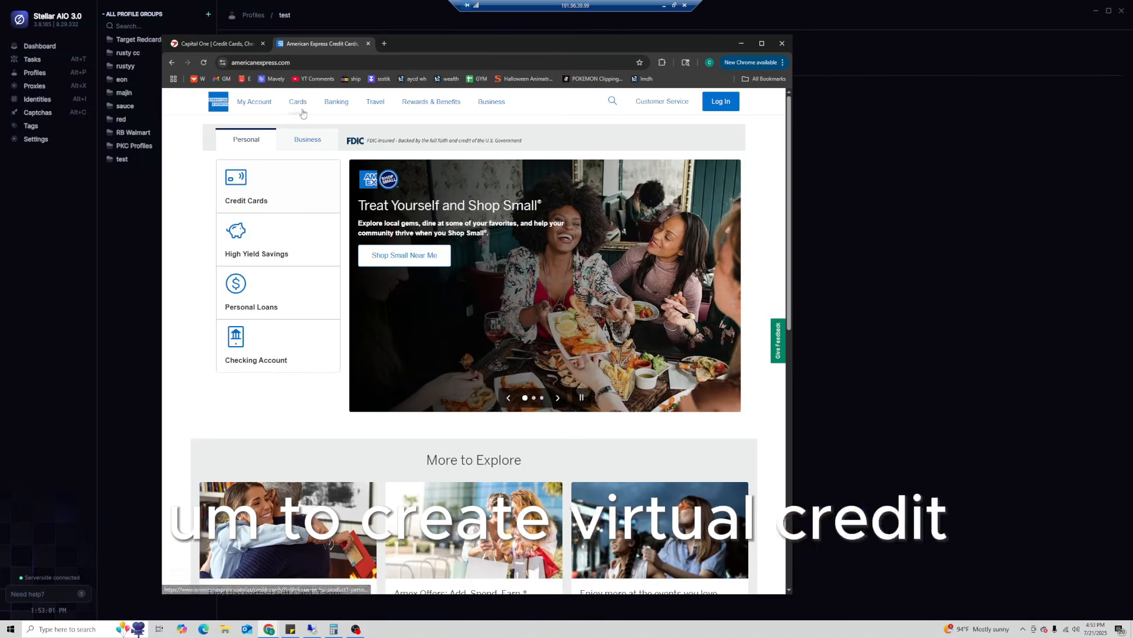
- Return to the Amex homepage via the logo and open the personal Credit Cards page
{"action": "left_click", "coordinate": [255, 103]}
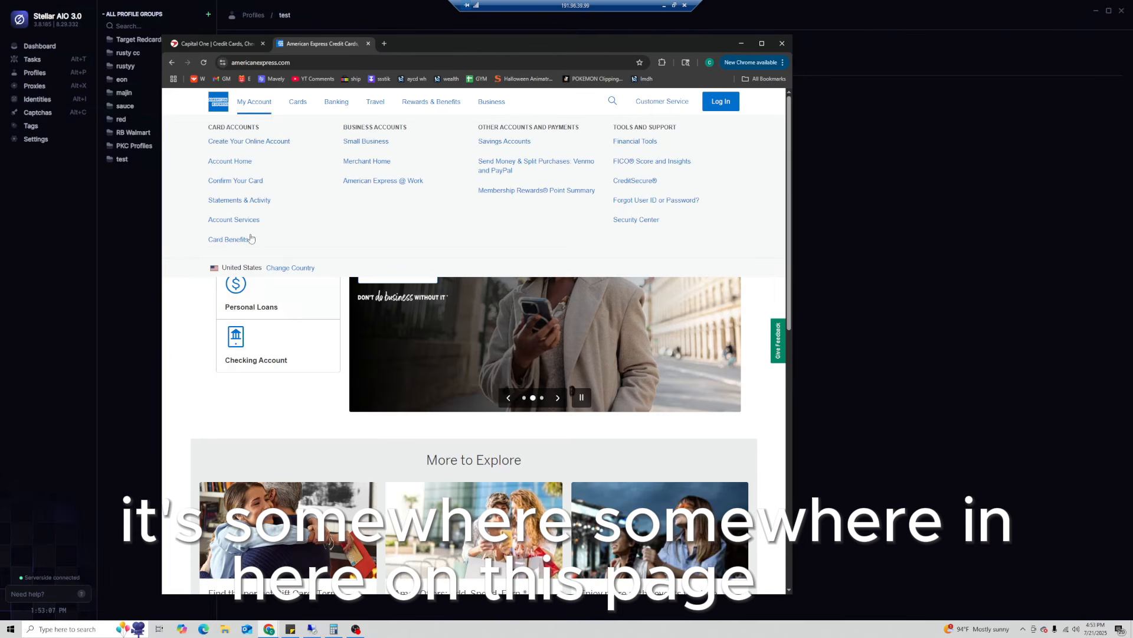
{"action": "left_click", "coordinate": [218, 101]}
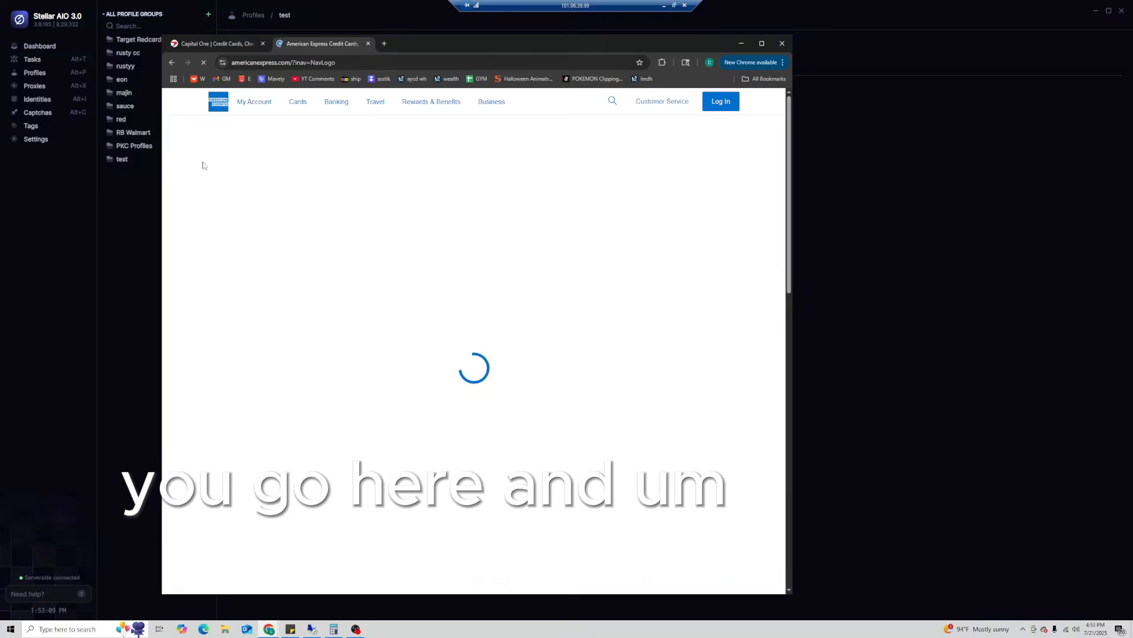
{"action": "left_click", "coordinate": [259, 206]}
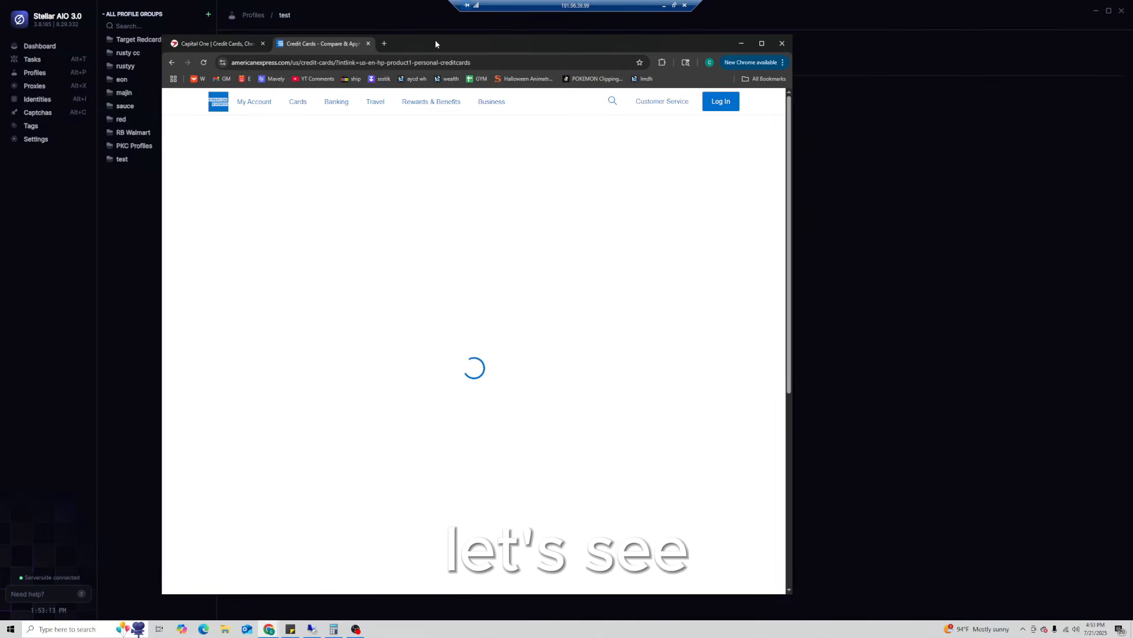
- Scroll the card offers down to the Gold Card, minimize Chrome, and drag Discord over the form
{"action": "scroll", "coordinate": [321, 404], "scroll_direction": "down", "scroll_amount": 10}
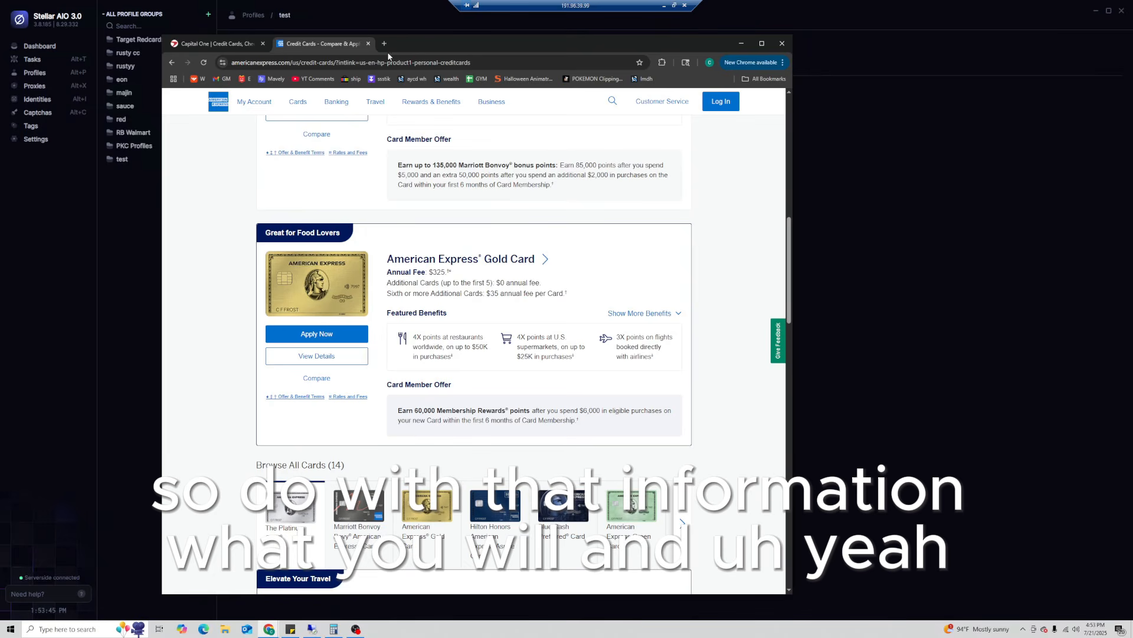
{"action": "left_click", "coordinate": [739, 43]}
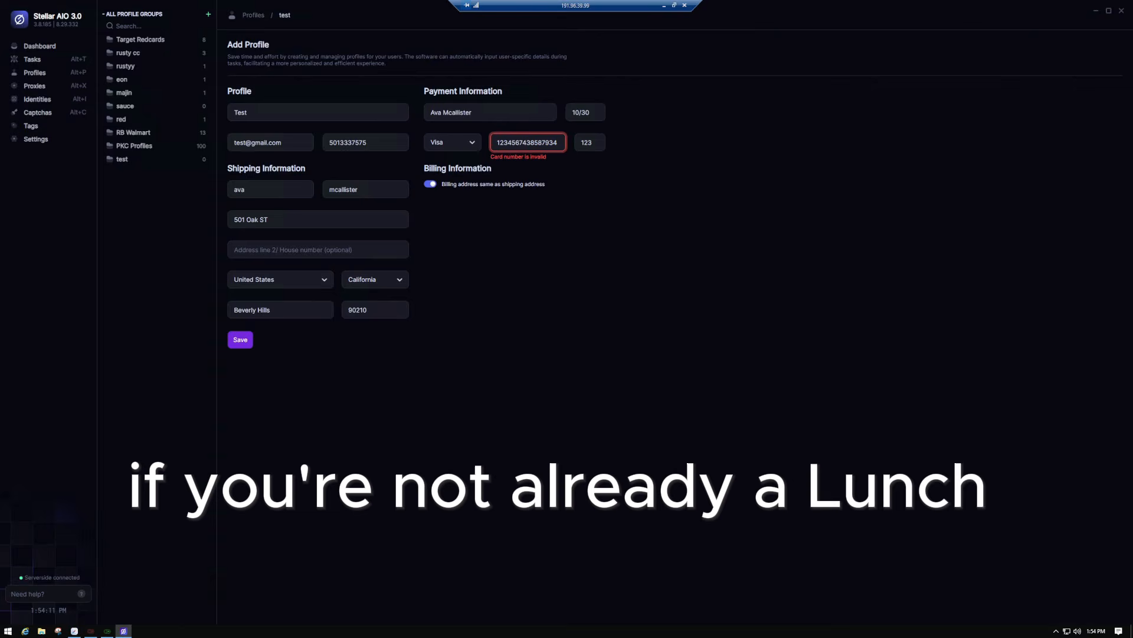
{"action": "left_click_drag", "start_coordinate": [1132, 5], "coordinate": [367, 38]}
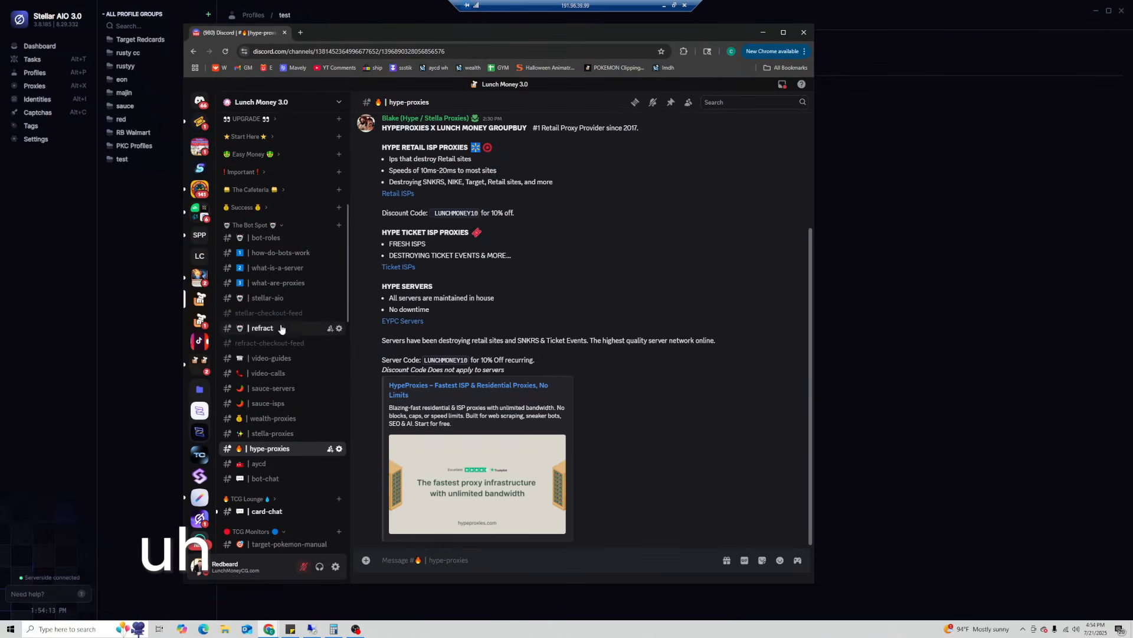
- Open Discord's pokemon-center channel and scroll through its messages
{"action": "scroll", "coordinate": [289, 324], "scroll_direction": "down", "scroll_amount": 10}
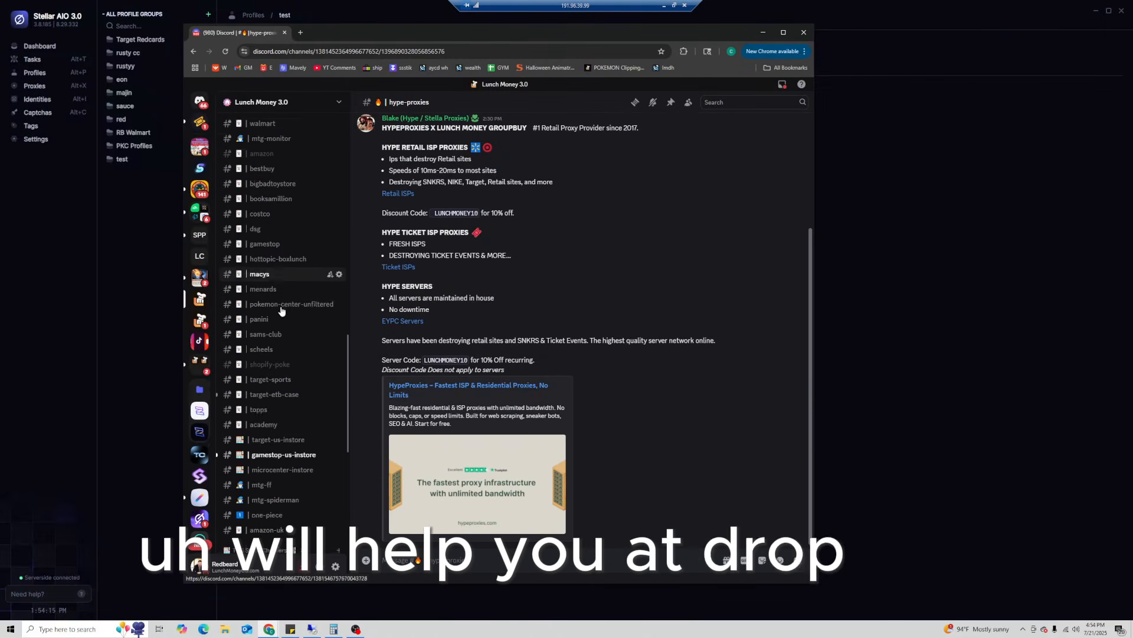
{"action": "scroll", "coordinate": [289, 307], "scroll_direction": "up", "scroll_amount": 2}
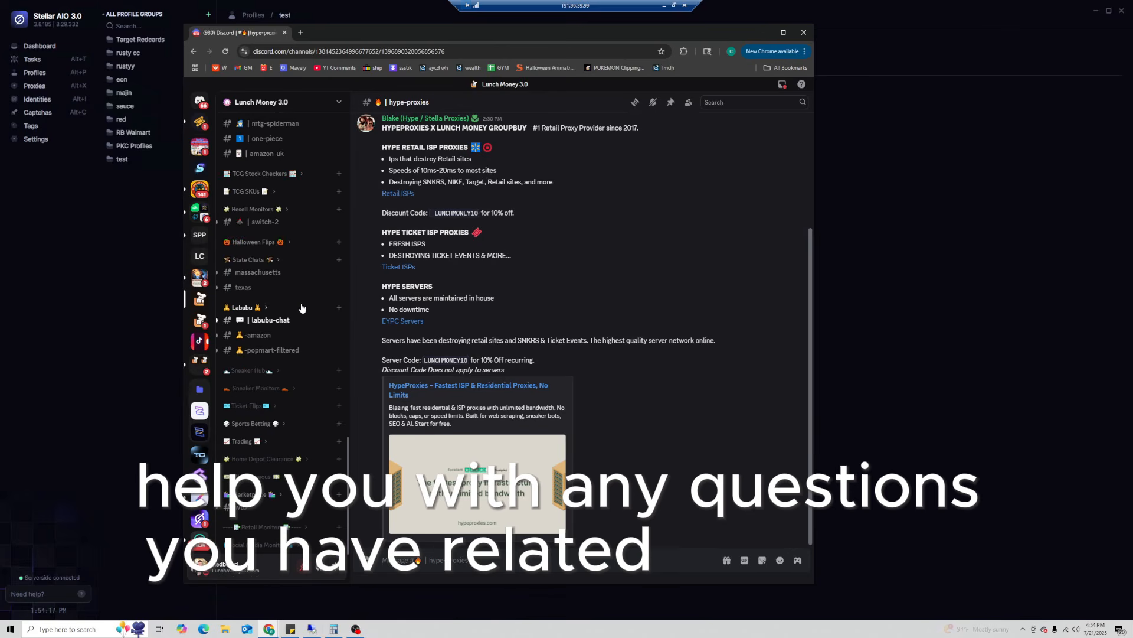
{"action": "scroll", "coordinate": [300, 326], "scroll_direction": "up", "scroll_amount": 8}
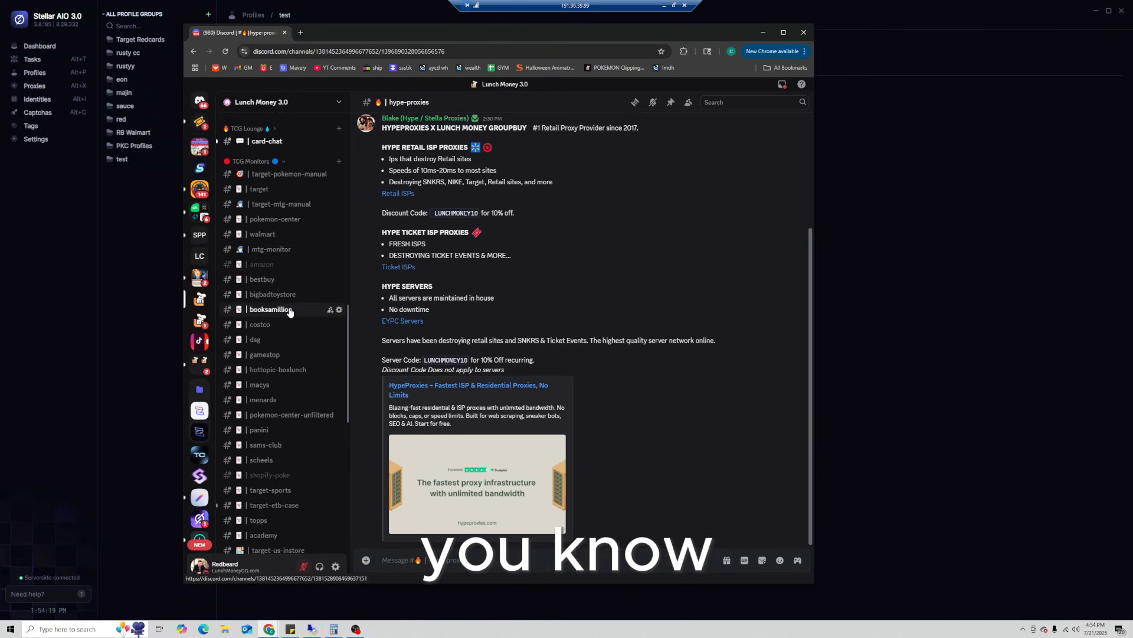
{"action": "left_click", "coordinate": [275, 263]}
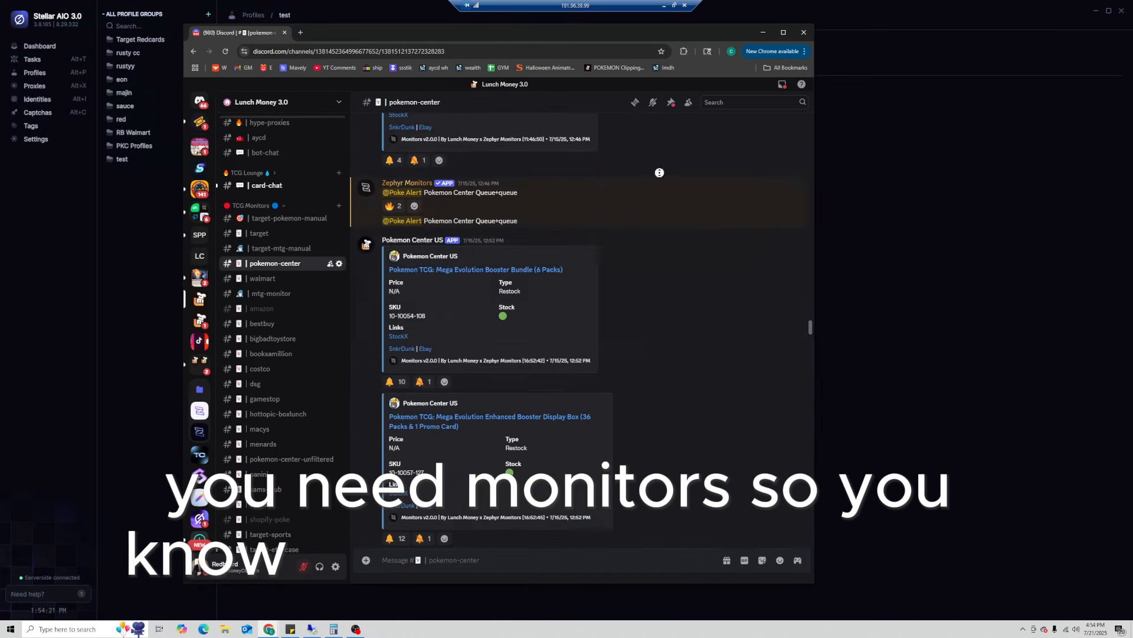
{"action": "scroll", "coordinate": [676, 284], "scroll_direction": "down", "scroll_amount": 15}
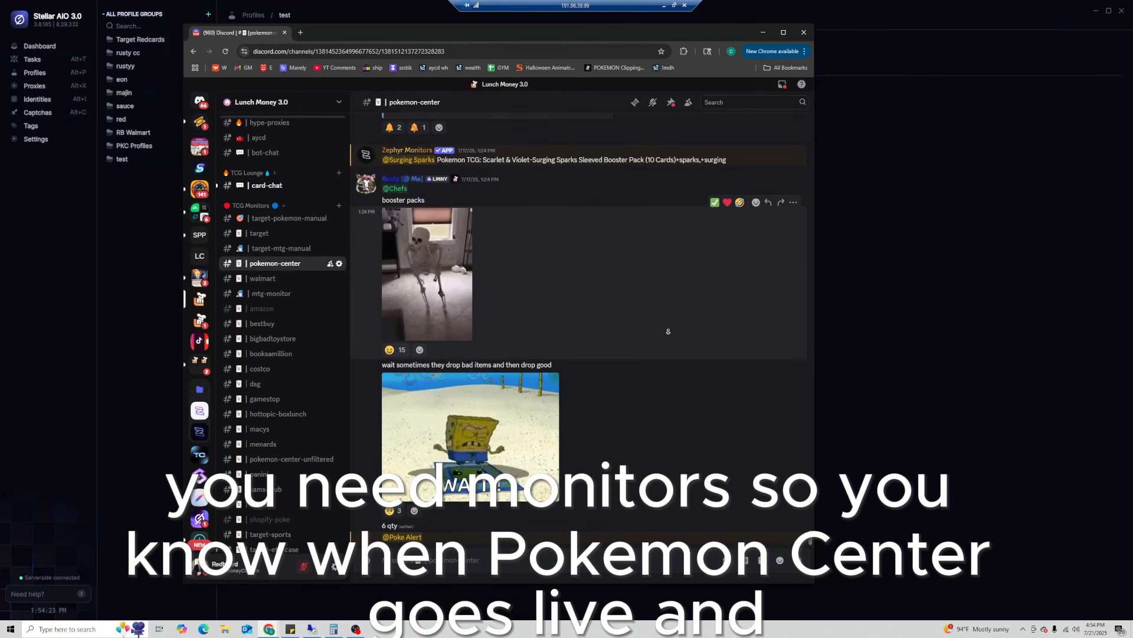
{"action": "scroll", "coordinate": [654, 242], "scroll_direction": "up", "scroll_amount": 10}
{"action": "scroll", "coordinate": [661, 268], "scroll_direction": "up", "scroll_amount": 5}
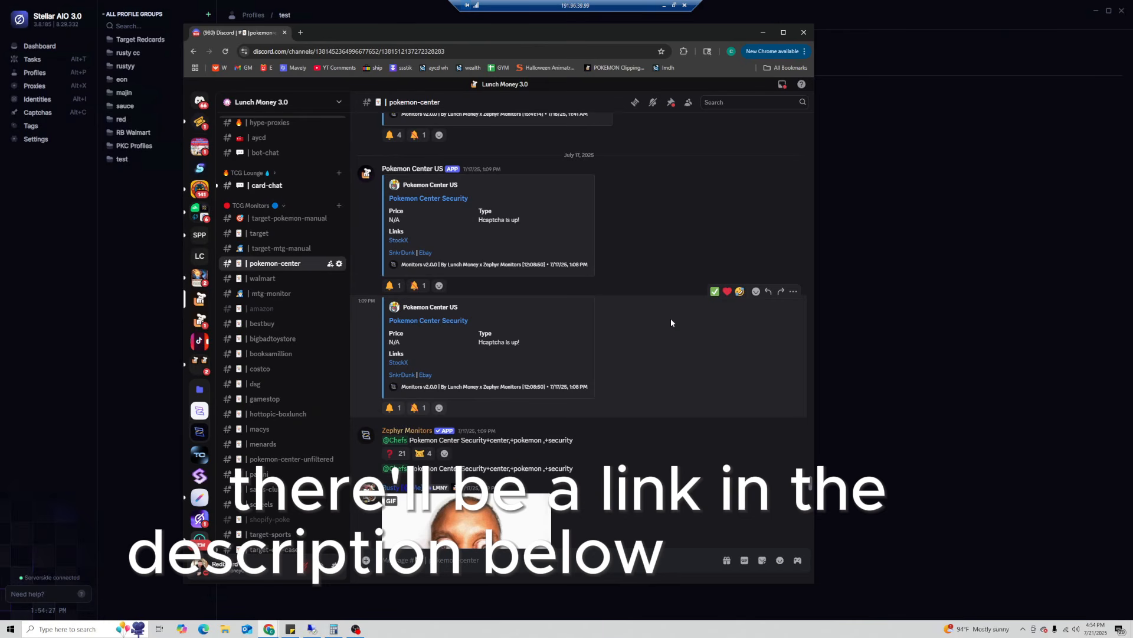
- Switch to the bot-chat channel, skim it, then move Discord off screen to reveal the Add Profile form
{"action": "scroll", "coordinate": [302, 371], "scroll_direction": "down", "scroll_amount": 4}
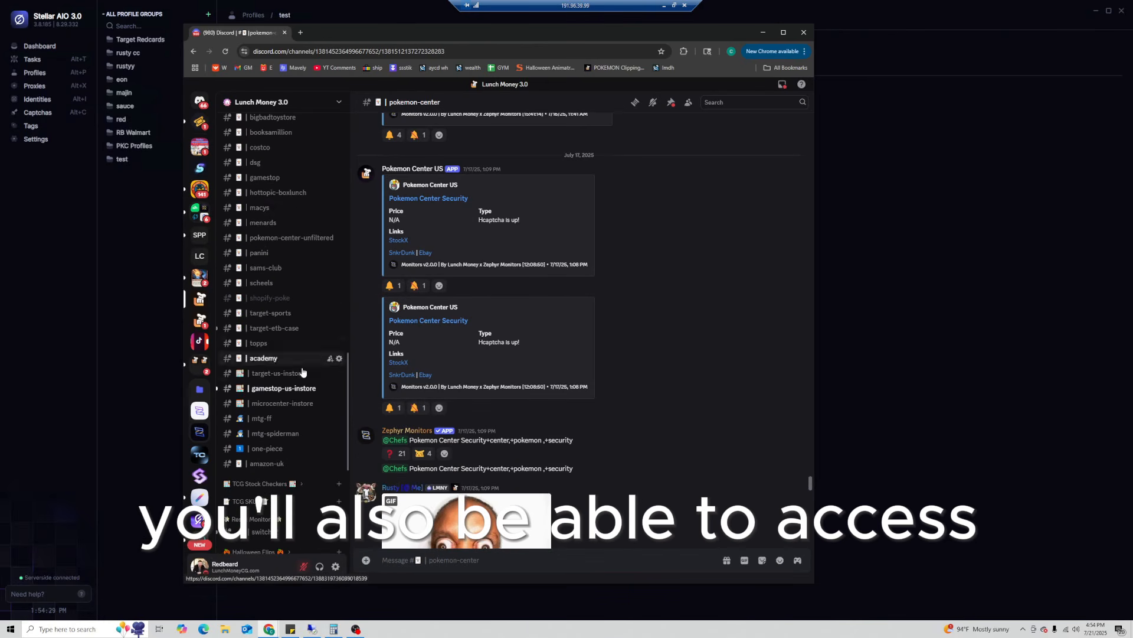
{"action": "scroll", "coordinate": [304, 348], "scroll_direction": "down", "scroll_amount": 10}
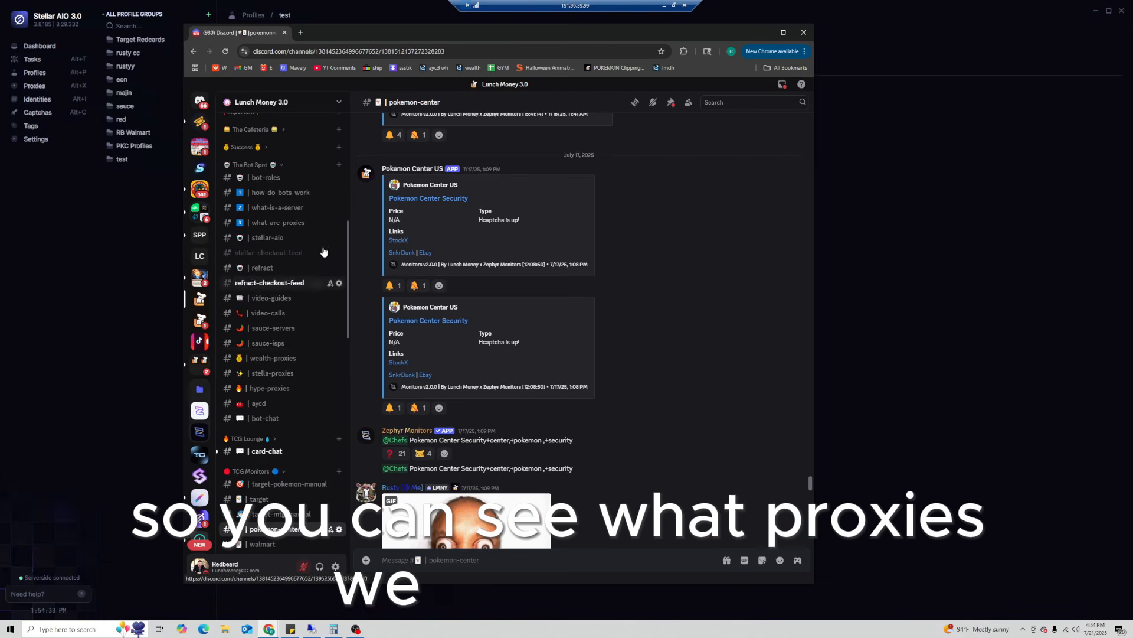
{"action": "left_click", "coordinate": [266, 418]}
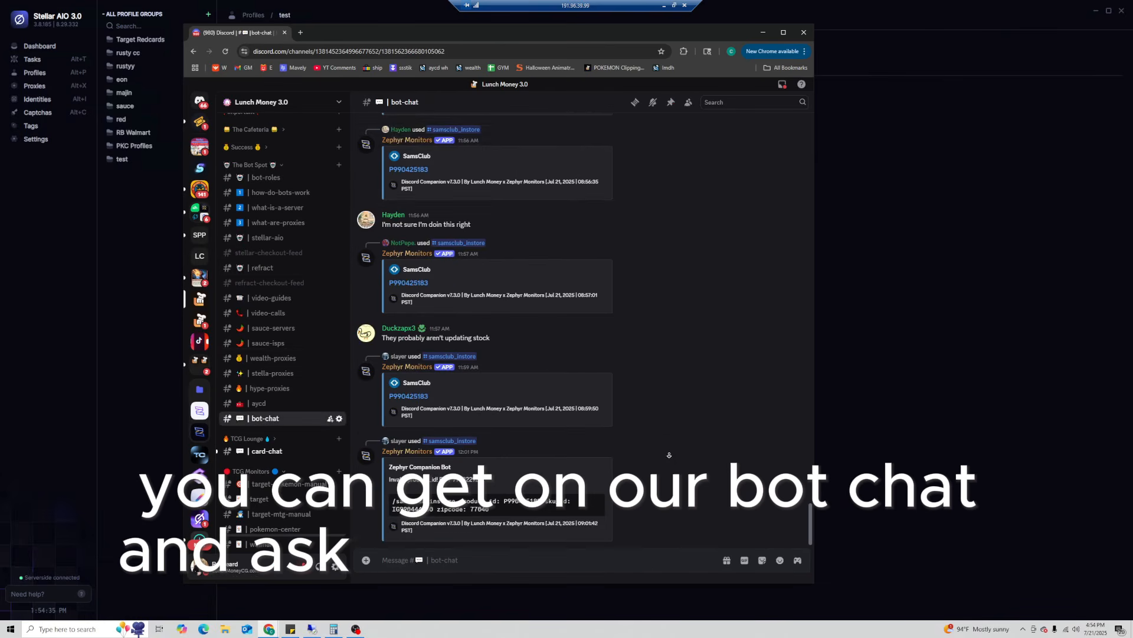
{"action": "scroll", "coordinate": [661, 360], "scroll_direction": "up", "scroll_amount": 15}
{"action": "scroll", "coordinate": [660, 236], "scroll_direction": "down", "scroll_amount": 15}
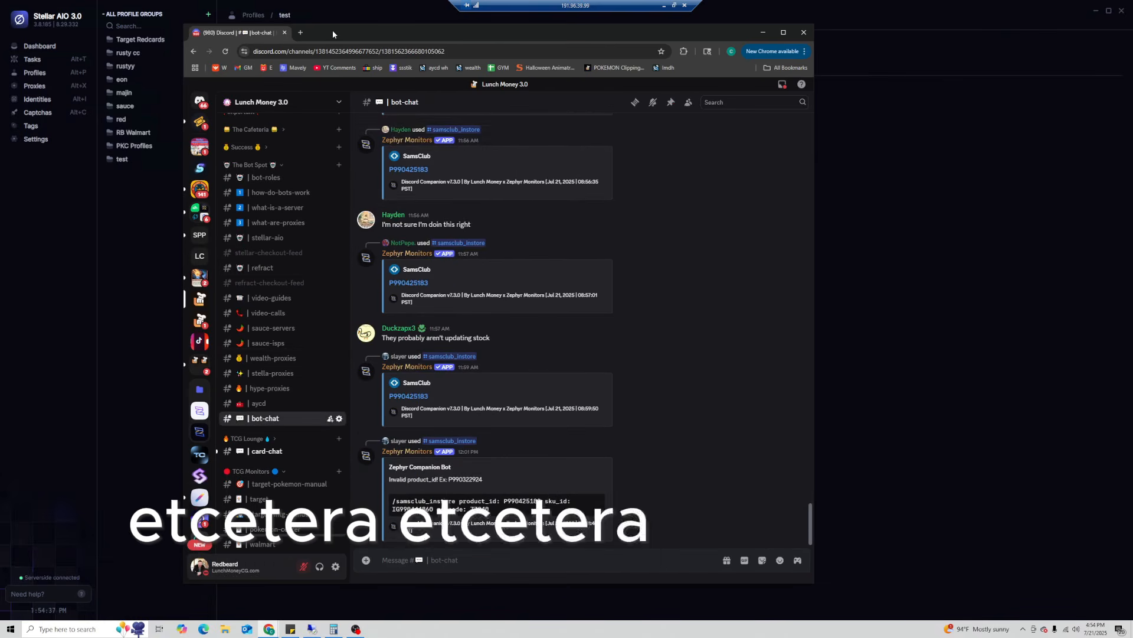
{"action": "left_click_drag", "start_coordinate": [338, 33], "coordinate": [1132, 170]}
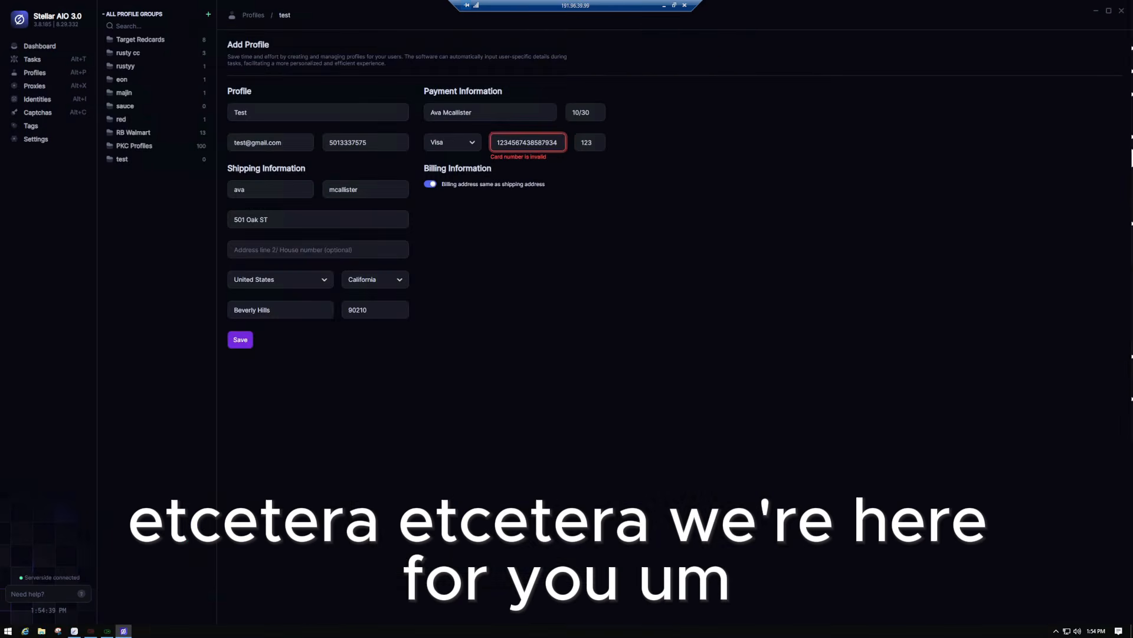